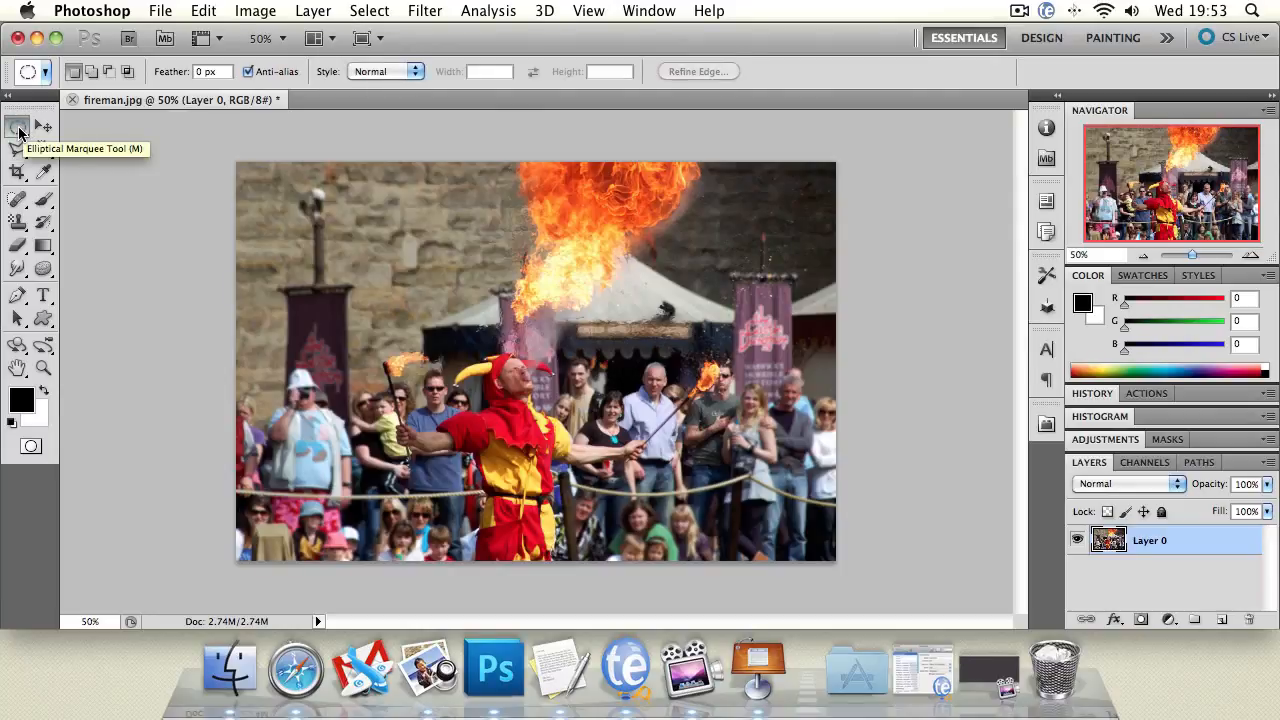
# Step: Select a large rectangular area over the photo's upper-left part with the Rectangular Marquee and paint it black with the Brush
pyautogui.moveTo(17, 131); pyautogui.dragTo(60, 133)
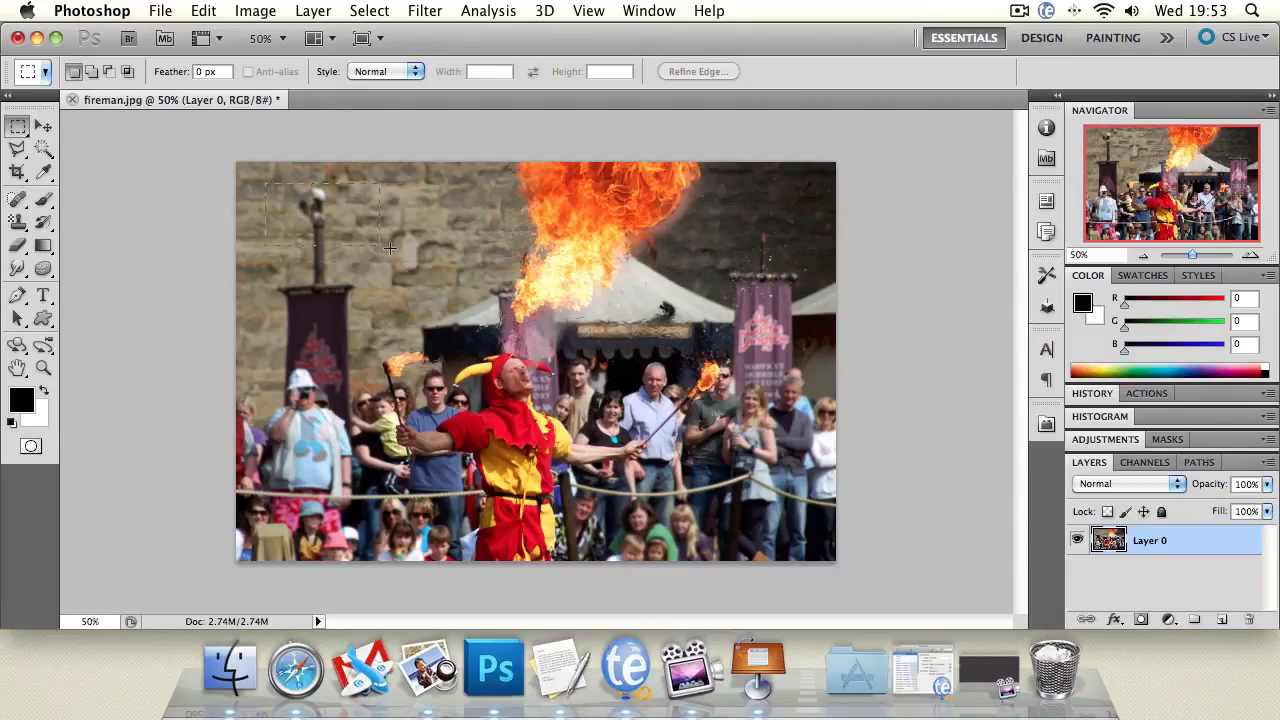
pyautogui.moveTo(282, 197); pyautogui.dragTo(644, 418)
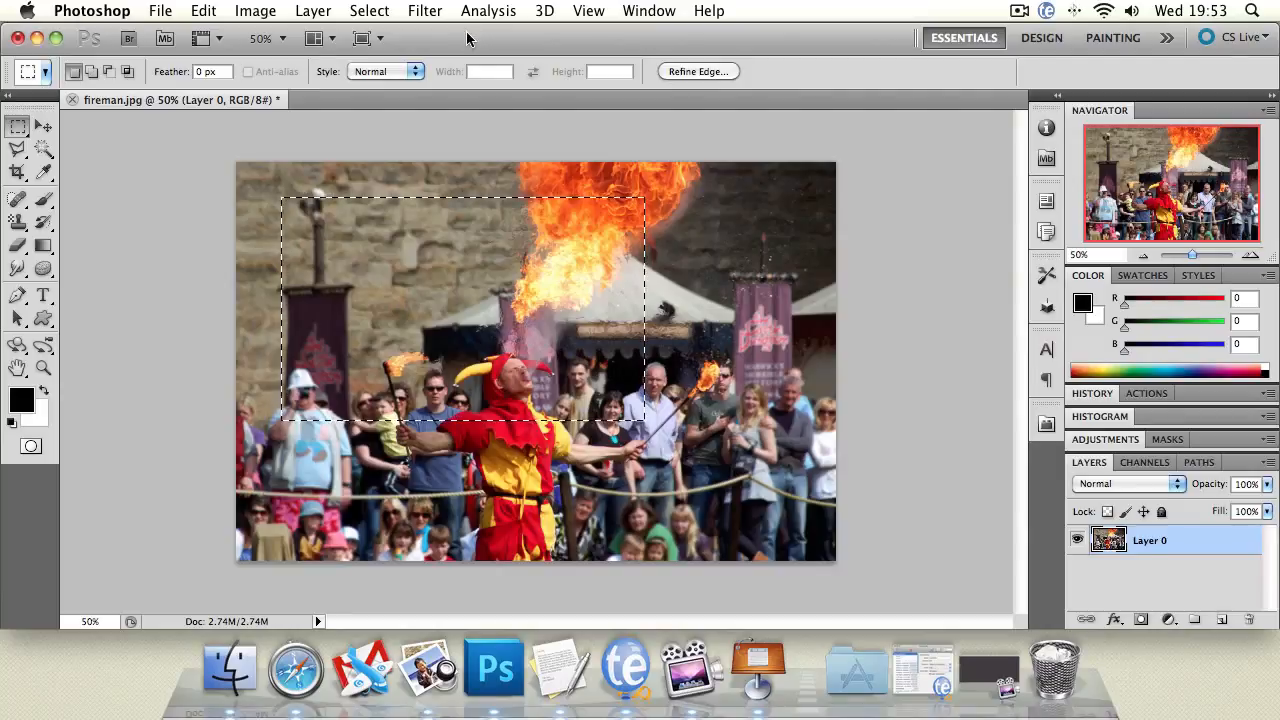
pyautogui.click(43, 199)
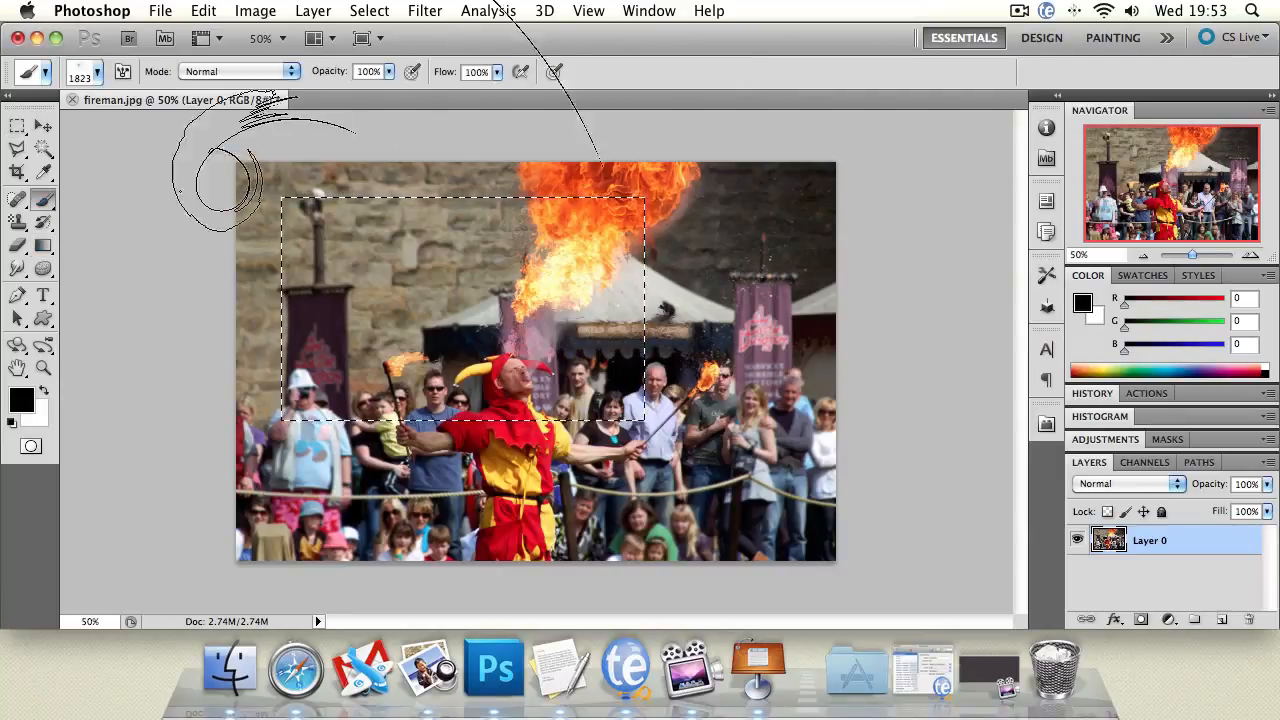
pyautogui.moveTo(428, 300)
pyautogui.mouseDown()
pyautogui.moveTo(410, 360)
pyautogui.moveTo(173, 295)
pyautogui.moveTo(458, 195)
pyautogui.moveTo(418, 230)
pyautogui.moveTo(468, 365)
pyautogui.moveTo(528, 460)
pyautogui.moveTo(323, 450)
pyautogui.moveTo(243, 425)
pyautogui.moveTo(258, 360)
pyautogui.mouseUp()
# Step: Undo the black painting inside the rectangular selection
pyautogui.click(17, 149)
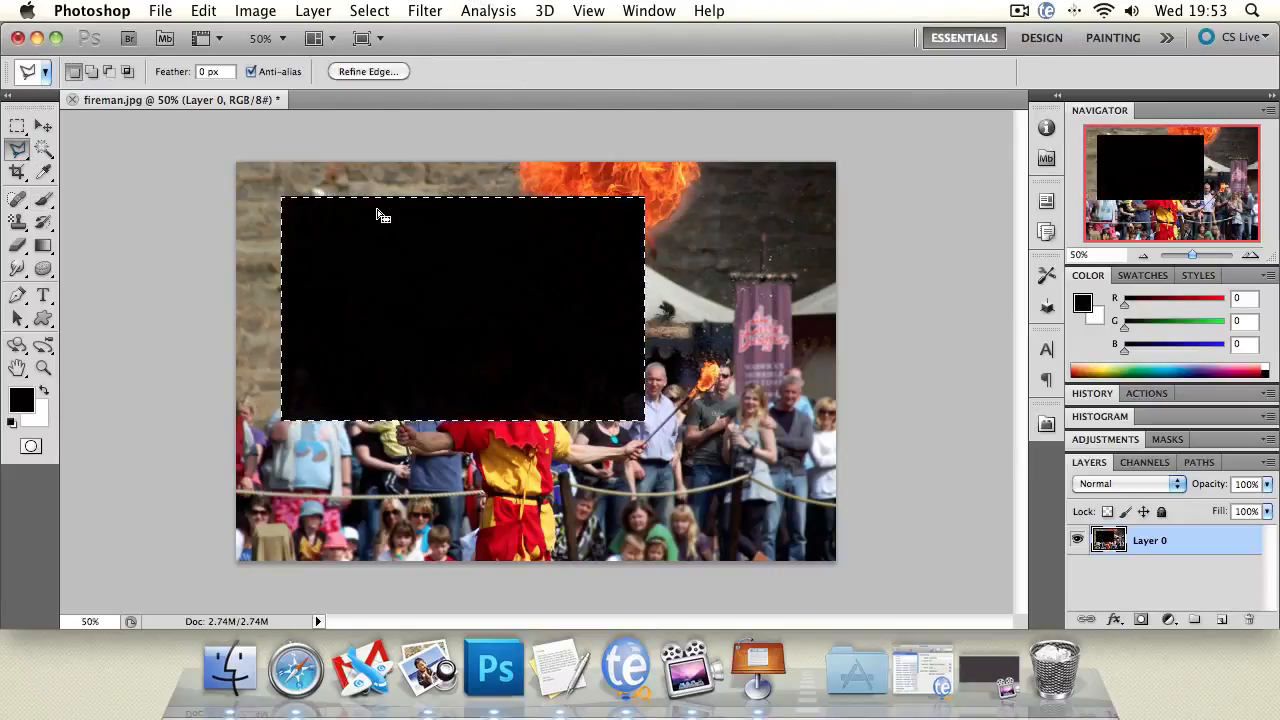
pyautogui.click(378, 214)
pyautogui.press('super+alt+z')
pyautogui.press('super+alt+z')
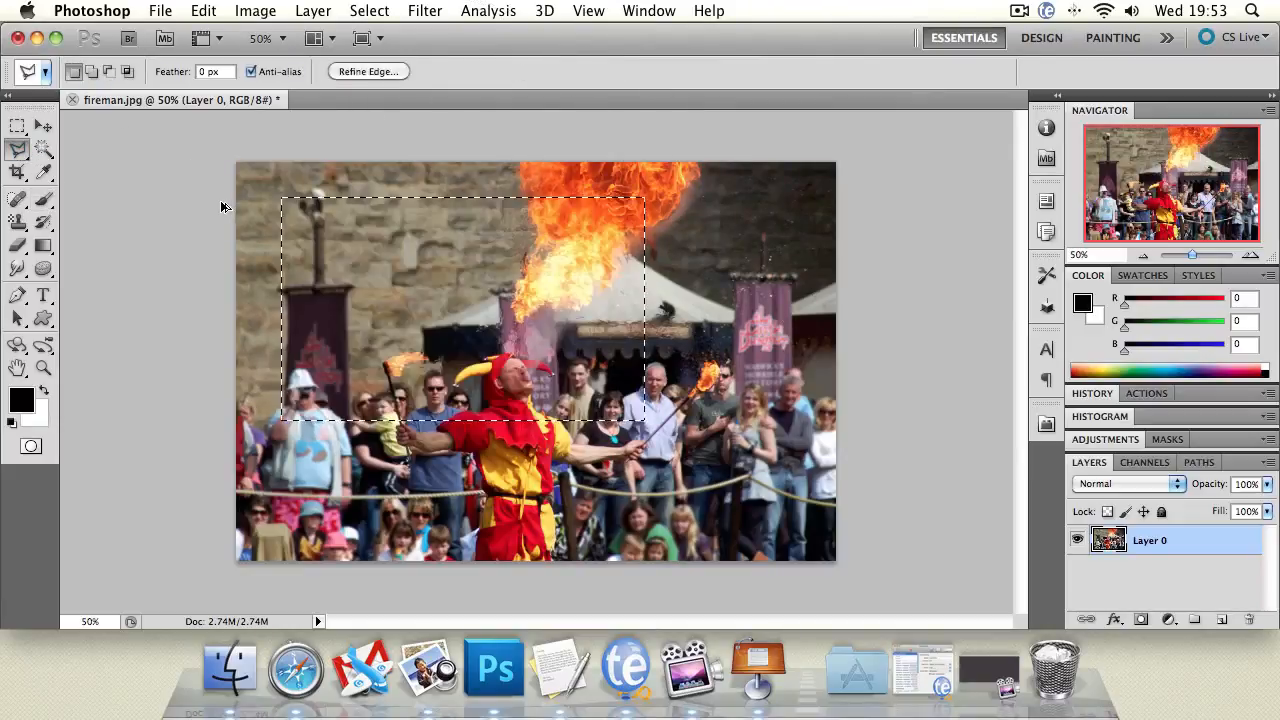
# Step: Scale the selected image area proportionally to about 61% using Free Transform, then delete its contents
pyautogui.click(44, 126)
pyautogui.press('super+t')
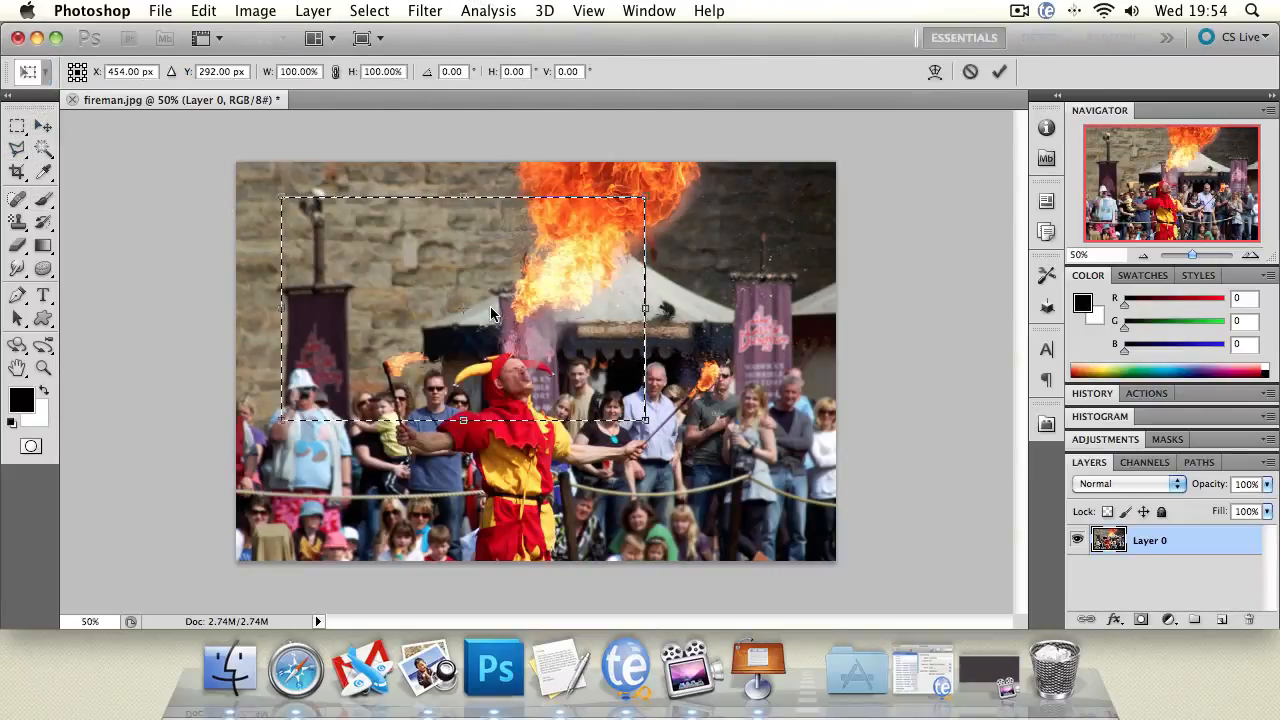
pyautogui.moveTo(276, 185); pyautogui.dragTo(422, 280)
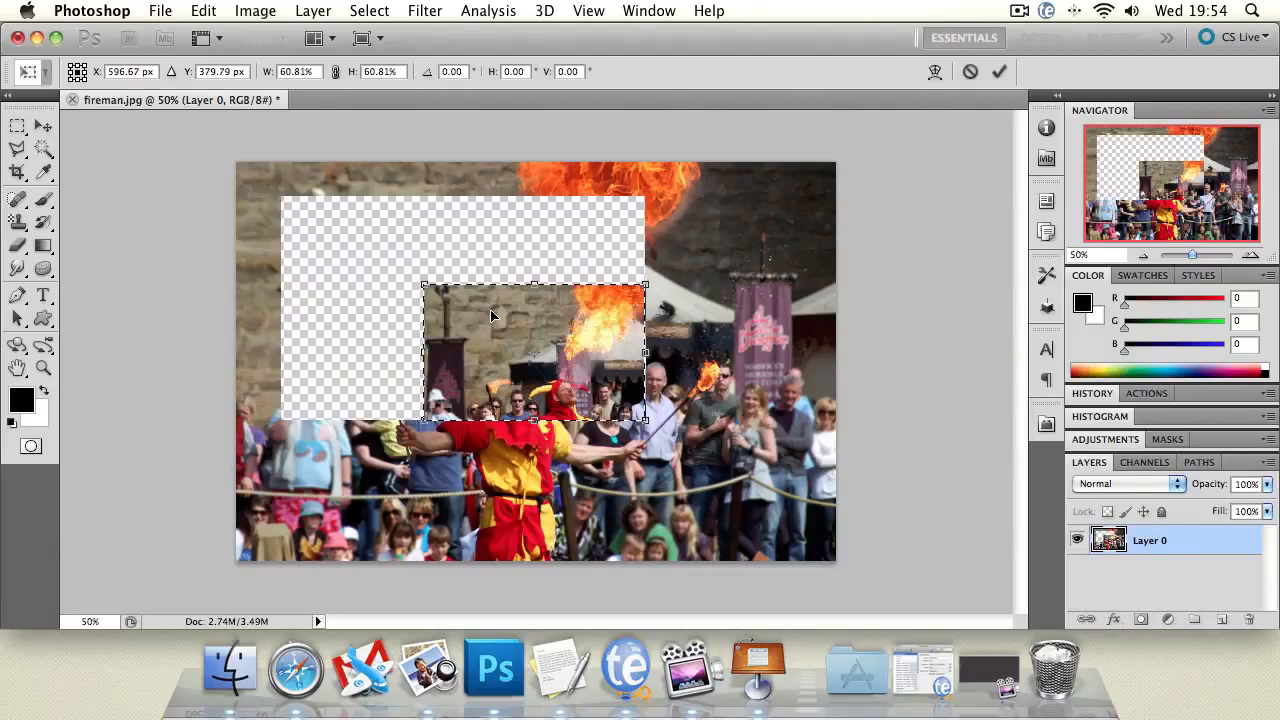
pyautogui.press('Return')
pyautogui.press('Delete')
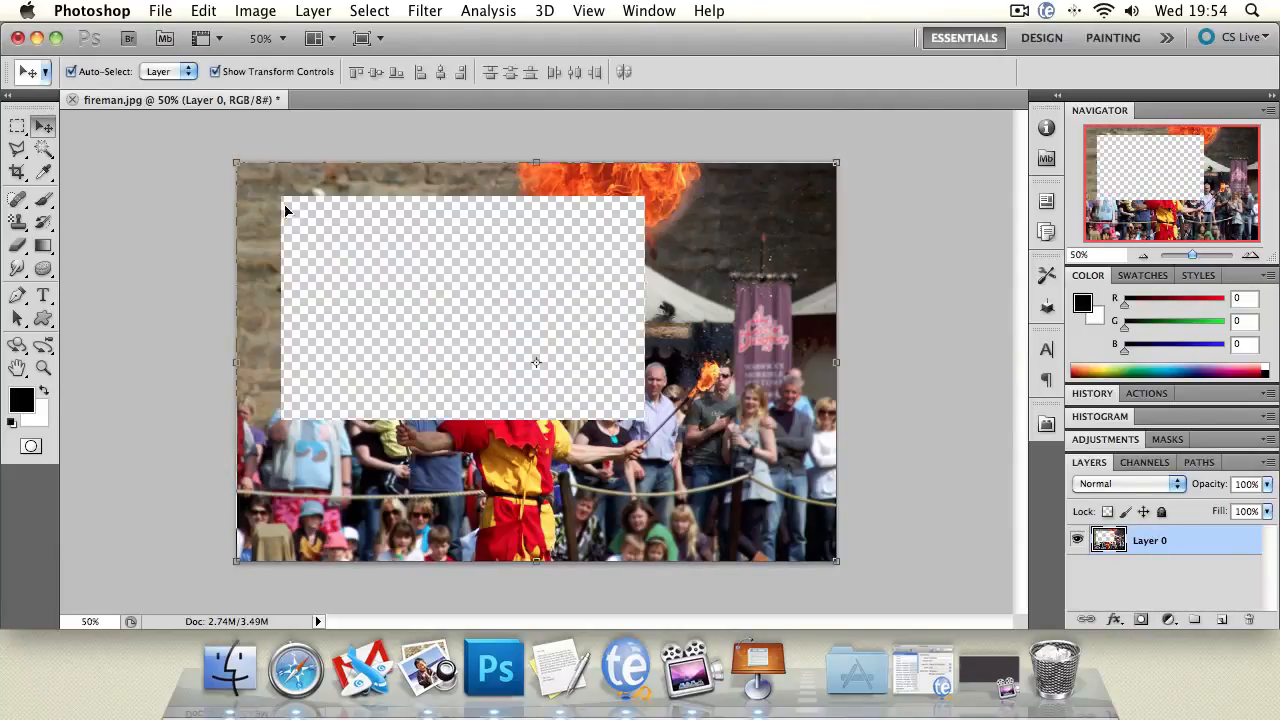
# Step: Undo the deletion and the scaling of the selected image area
pyautogui.press('alt+super+z')
pyautogui.press('alt+super+z')
pyautogui.press('alt+super+z')
pyautogui.press('alt+super+z')
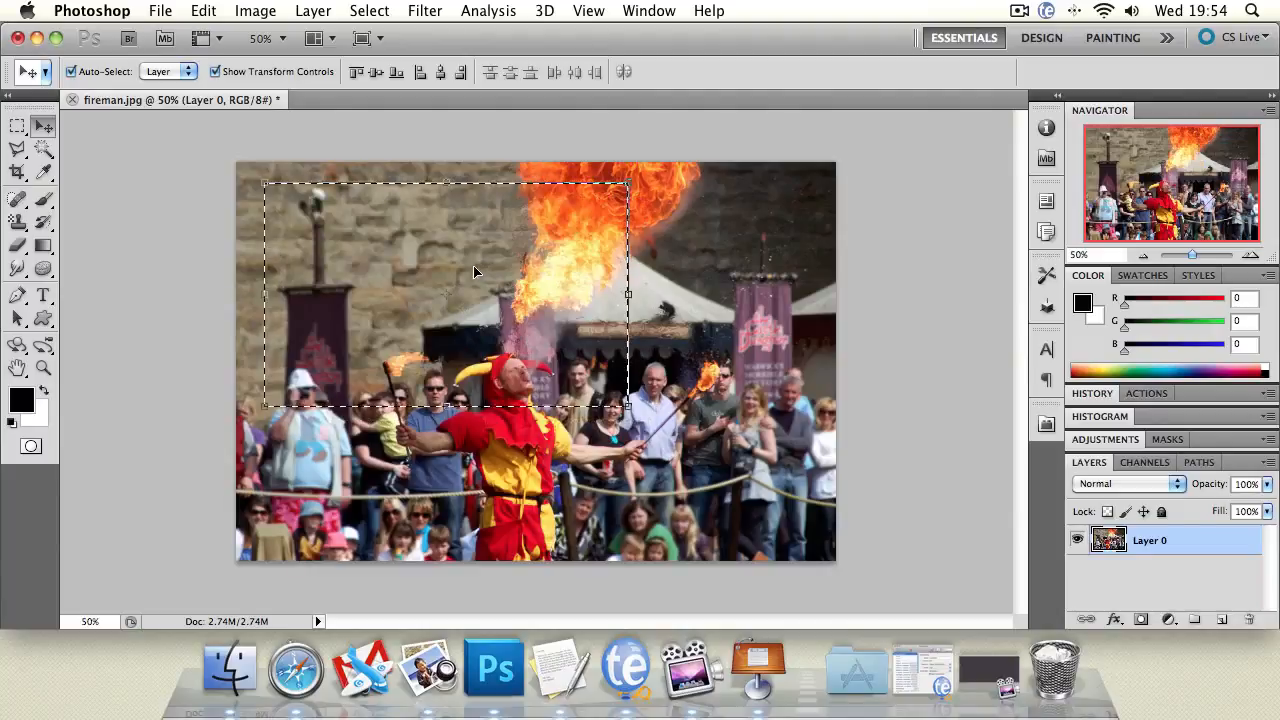
# Step: Draw several elliptical and circular selections over the photo with the Elliptical Marquee, deselecting each one
pyautogui.moveTo(17, 126); pyautogui.dragTo(57, 145)
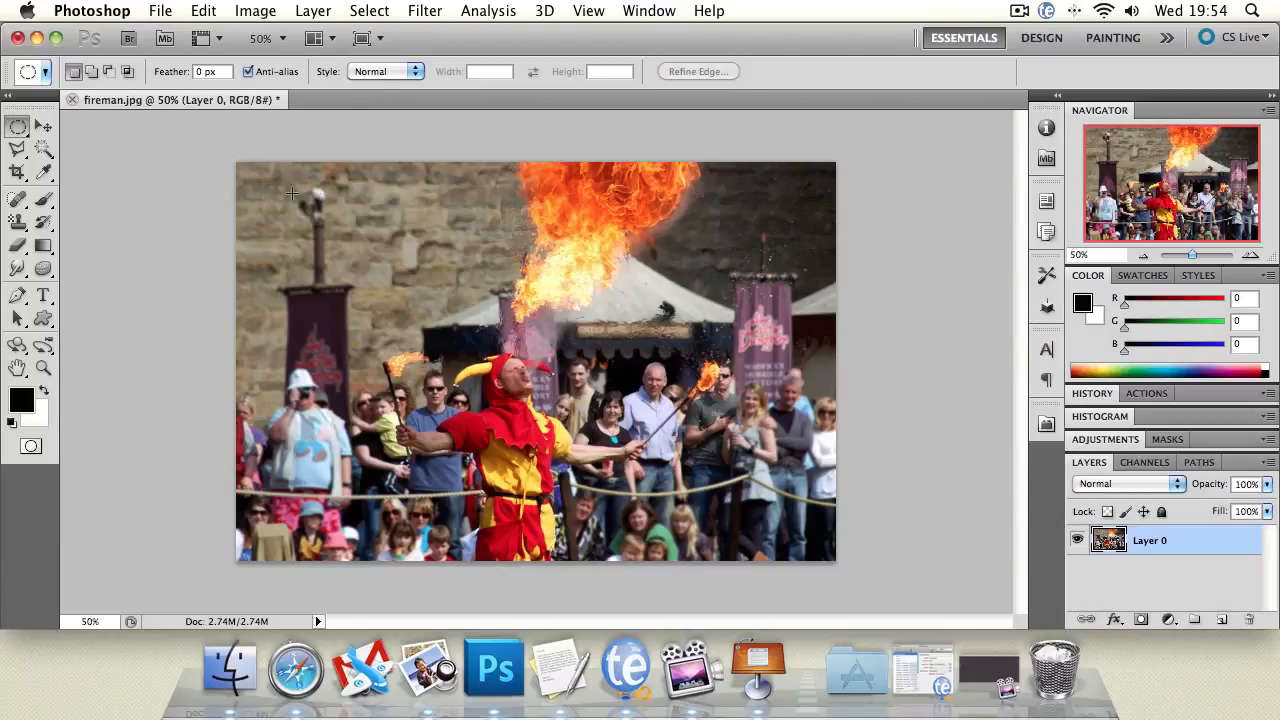
pyautogui.moveTo(722, 422); pyautogui.dragTo(722, 422)
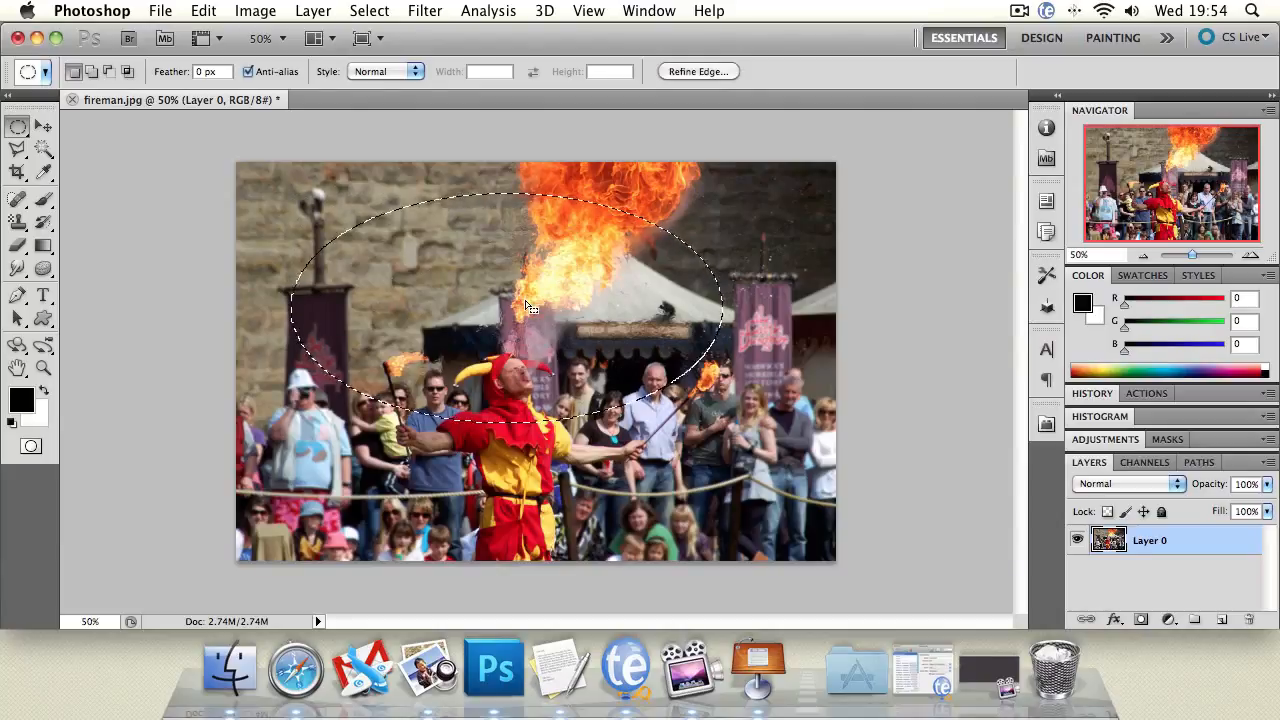
pyautogui.press('super+d')
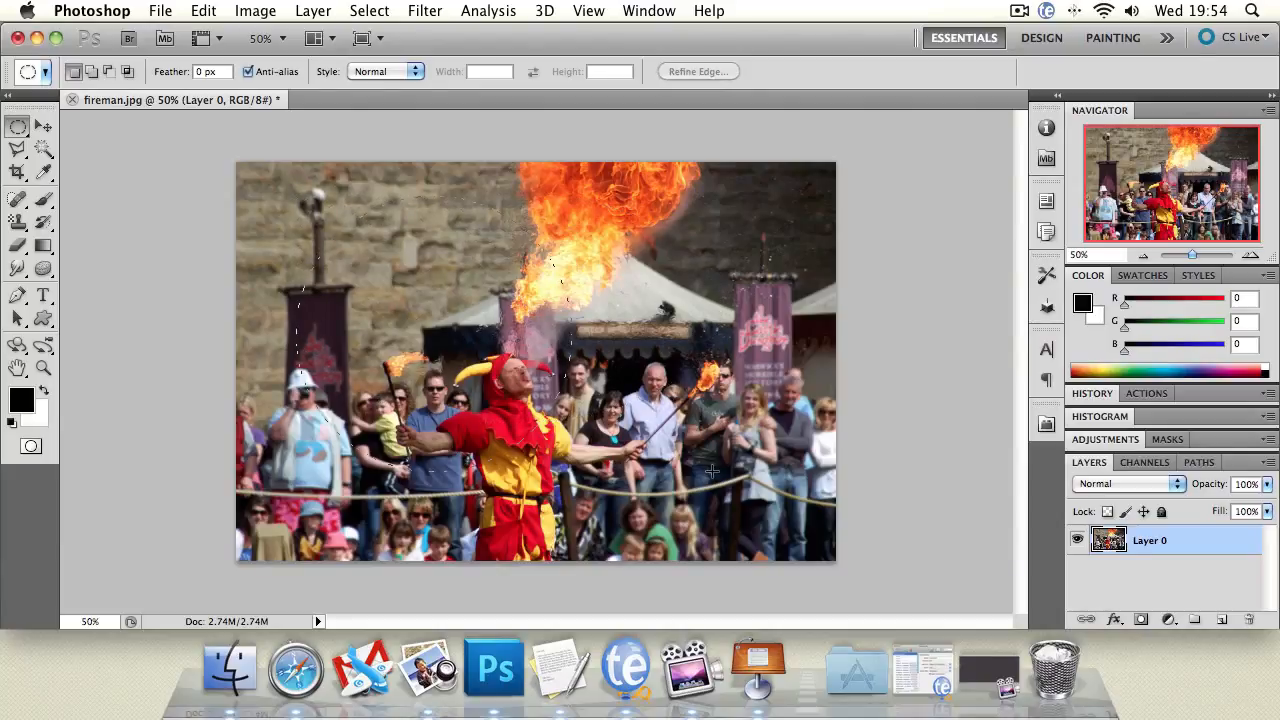
pyautogui.moveTo(712, 471); pyautogui.dragTo(712, 471)
pyautogui.press('super+d')
pyautogui.moveTo(553, 376); pyautogui.dragTo(553, 376)
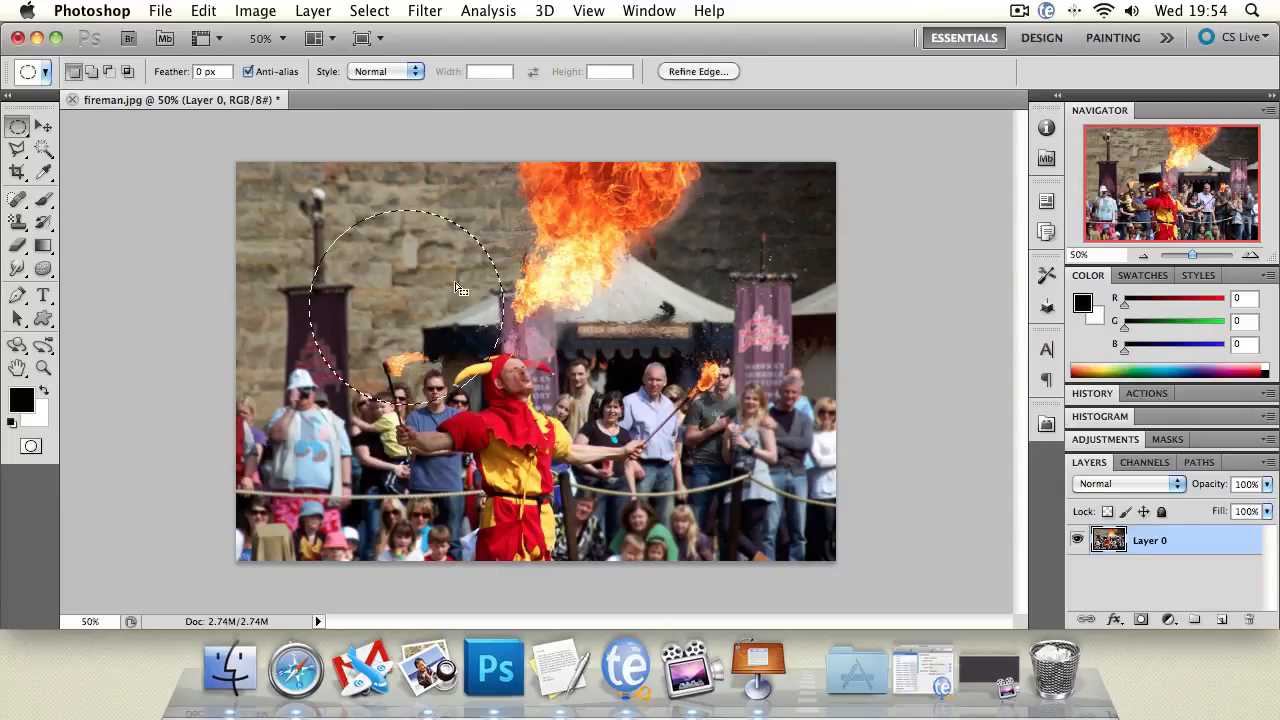
pyautogui.press('super+d')
pyautogui.moveTo(593, 335); pyautogui.dragTo(593, 335)
pyautogui.press('super+d')
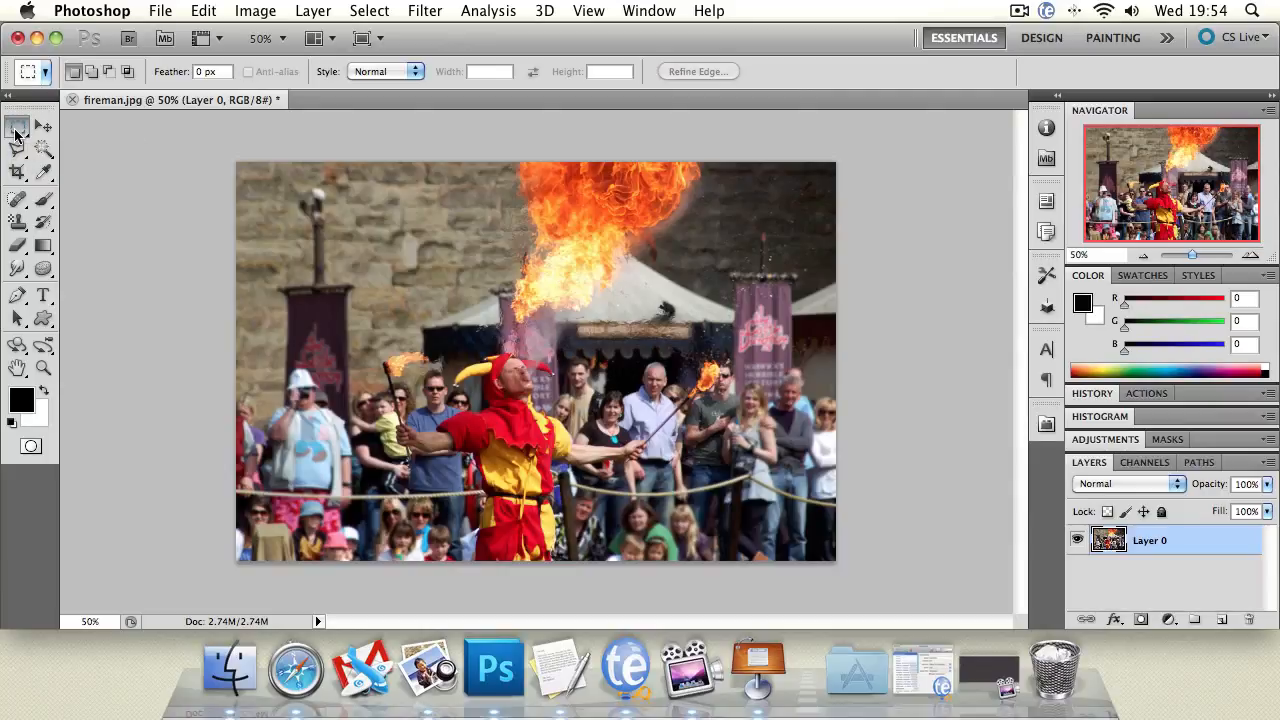
# Step: Select a rectangular area around the jester's head and the lower flame with the Rectangular Marquee
pyautogui.hotkey('shift', 'm')
pyautogui.click(43, 127)
pyautogui.click(177, 220)
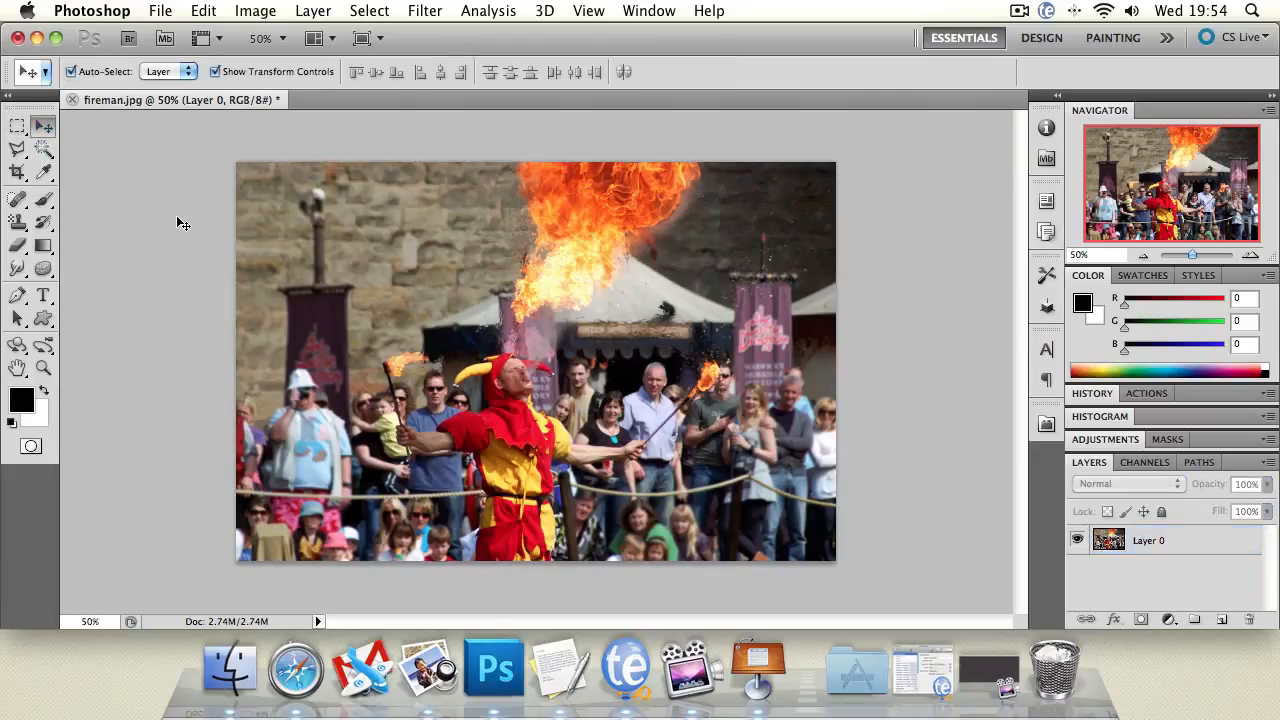
pyautogui.click(17, 126)
pyautogui.moveTo(344, 262); pyautogui.dragTo(648, 438)
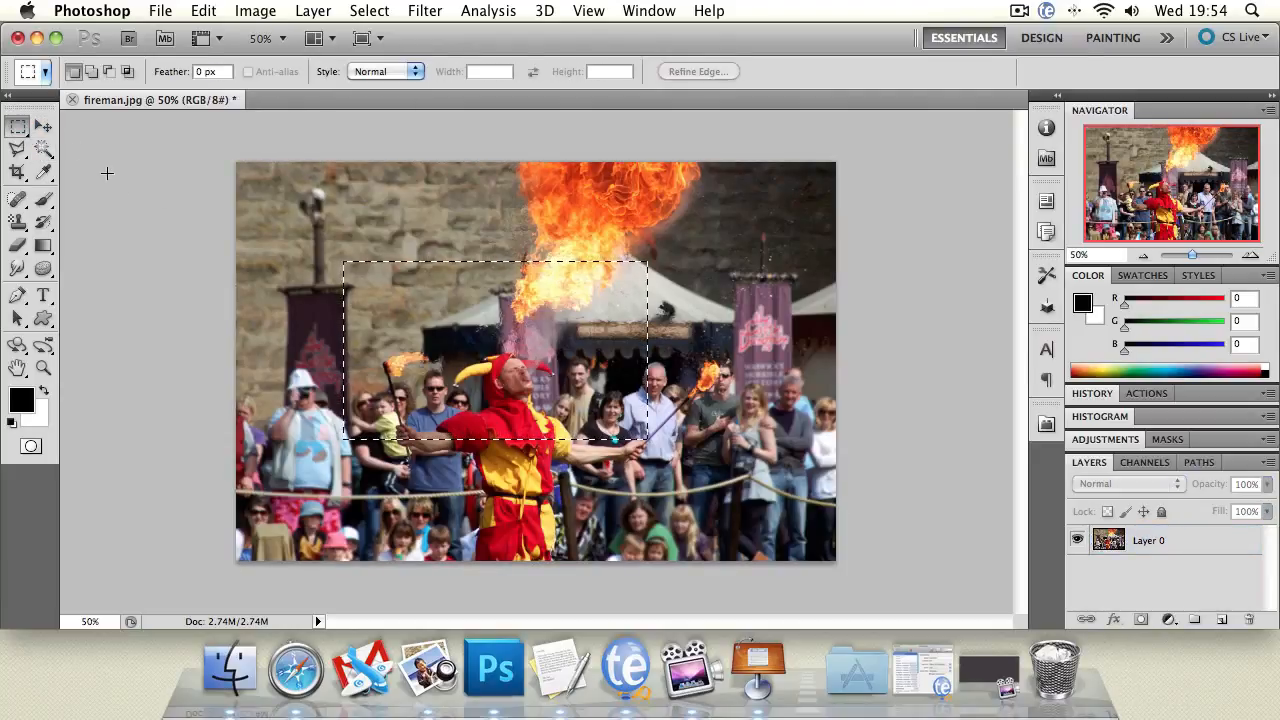
# Step: Make Layer 0 active and move the contents of the rectangular selection slightly upward
pyautogui.click(43, 127)
pyautogui.click(489, 303)
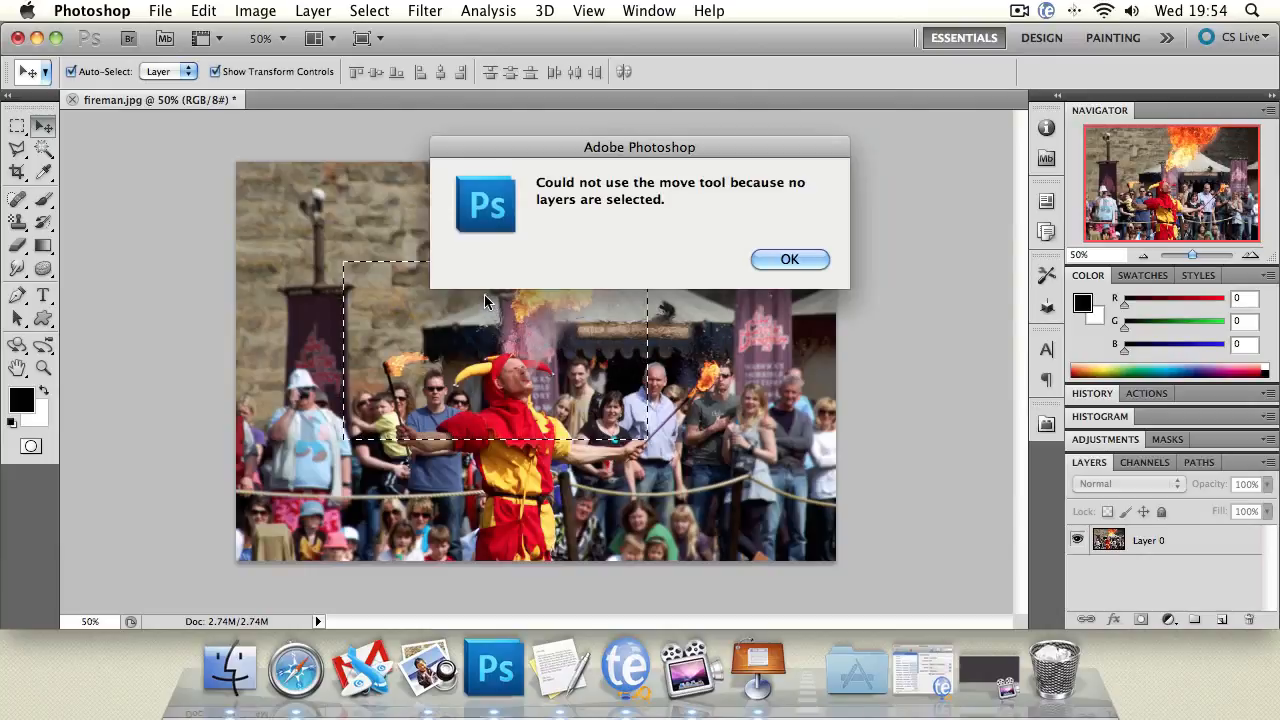
pyautogui.click(775, 265)
pyautogui.click(1183, 554)
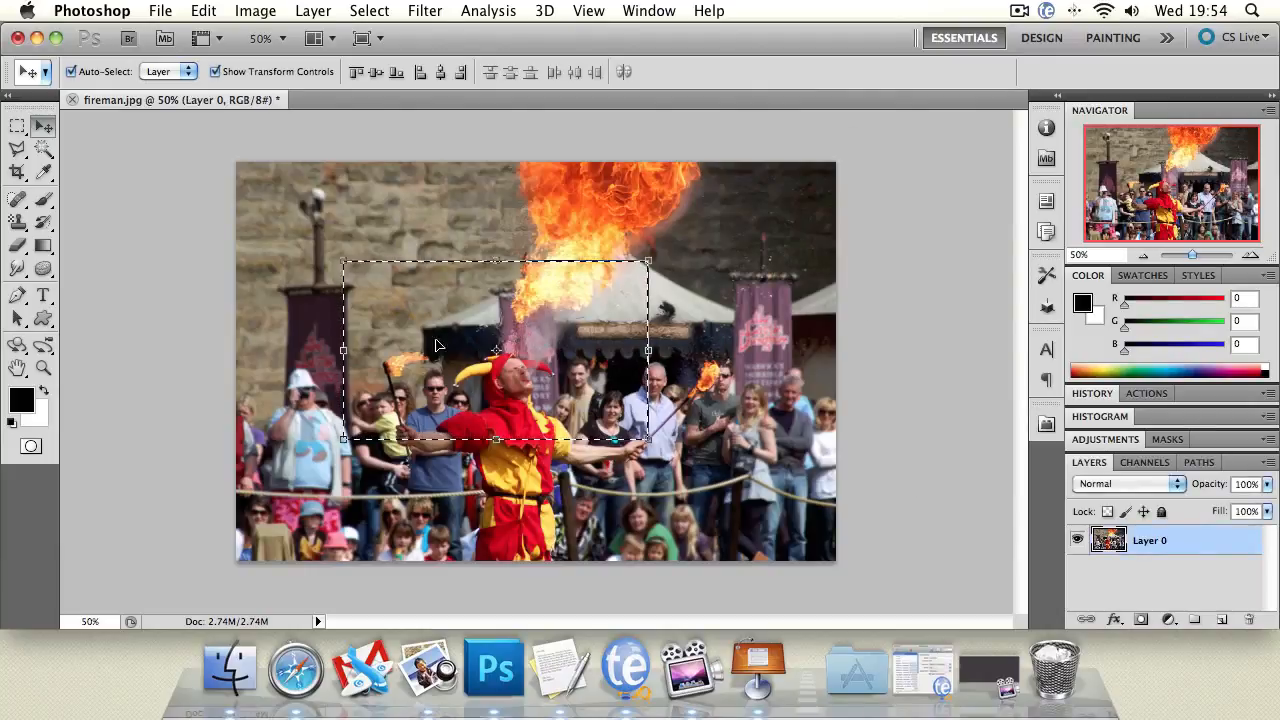
pyautogui.moveTo(642, 398)
pyautogui.mouseDown()
pyautogui.moveTo(556, 336)
pyautogui.moveTo(641, 380)
pyautogui.mouseUp()
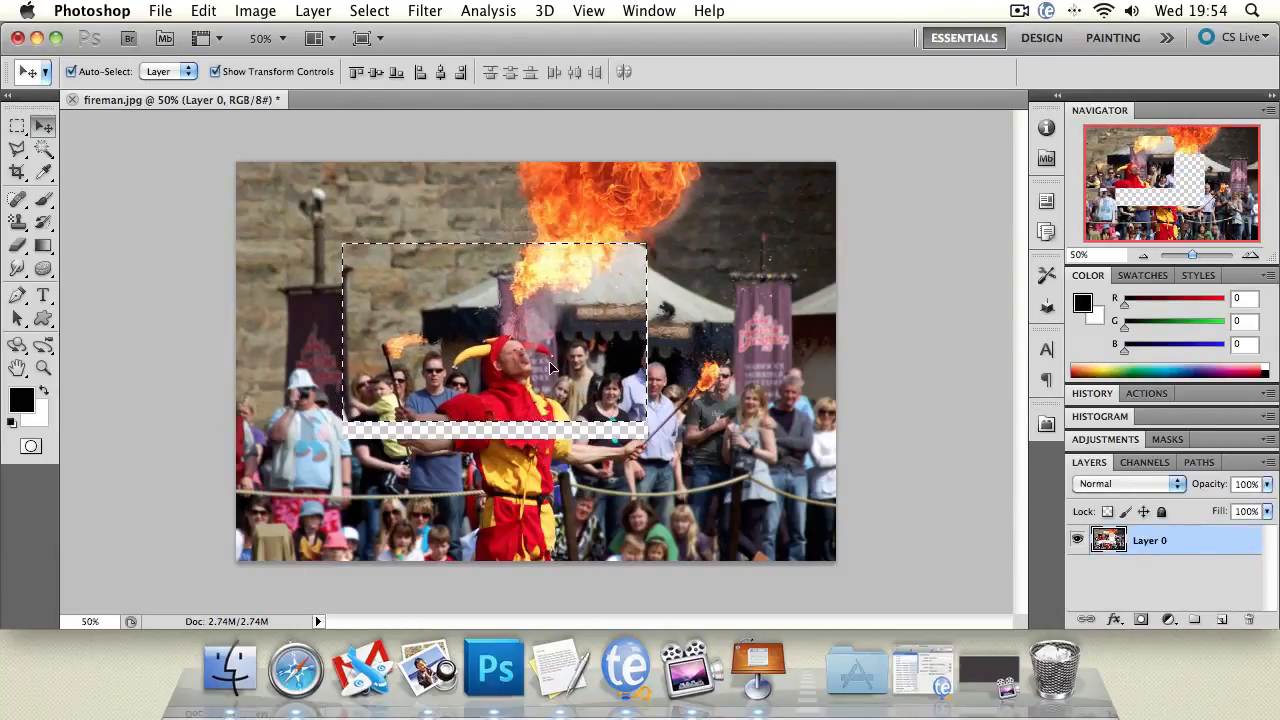
# Step: Undo the move of the selected area and make Layer 0 active again
pyautogui.press('super+z')
pyautogui.click(372, 270)
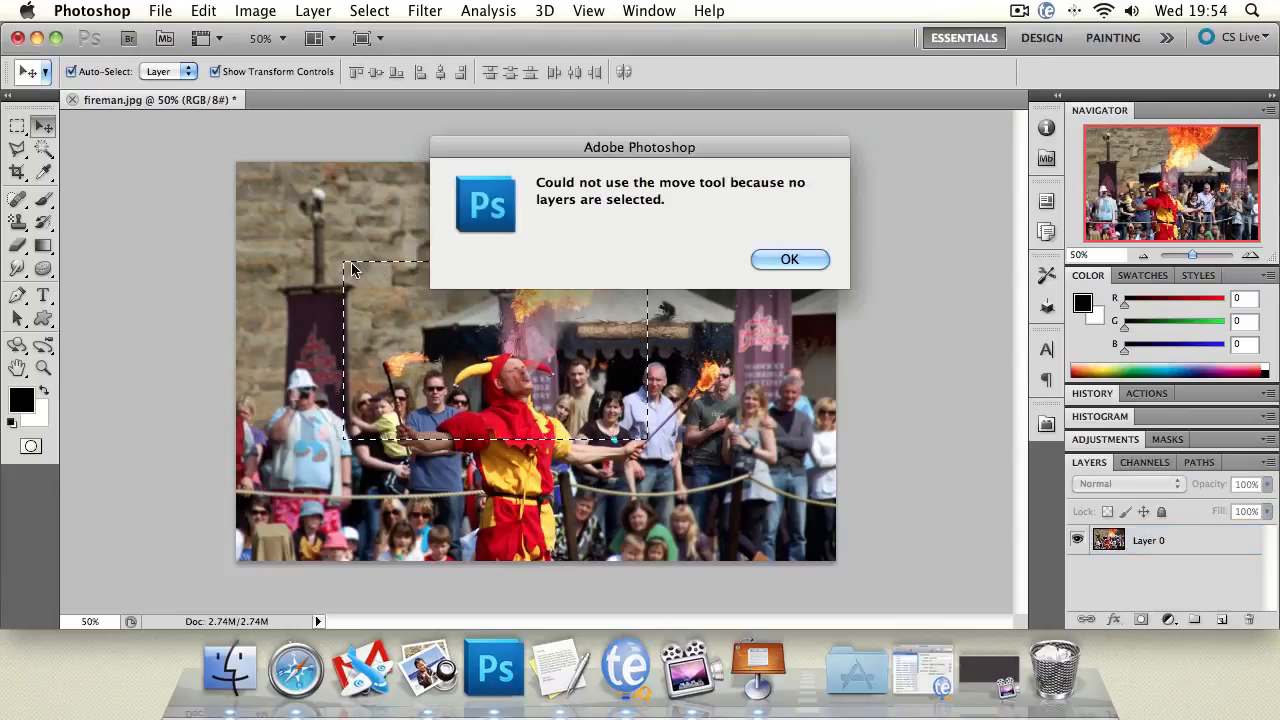
pyautogui.click(790, 258)
pyautogui.click(1150, 540)
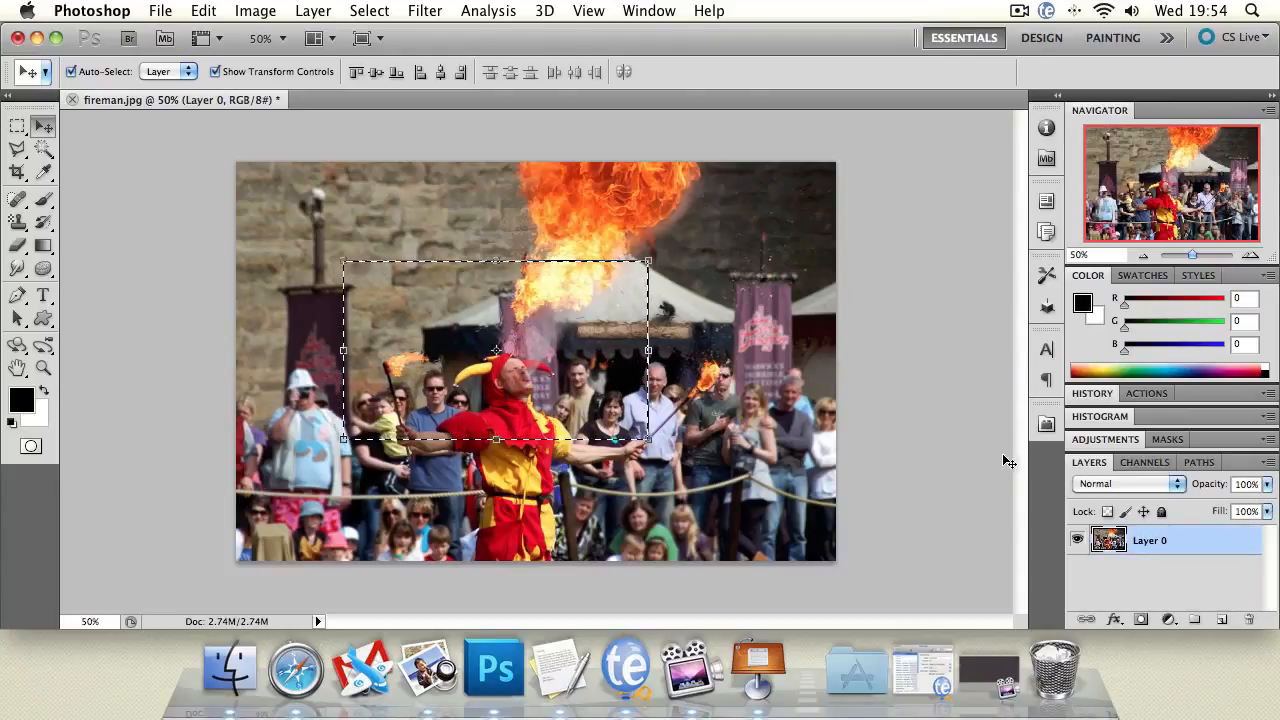
# Step: Scale the selected area down to roughly half size toward its lower-left corner with Free Transform
pyautogui.press('super+t')
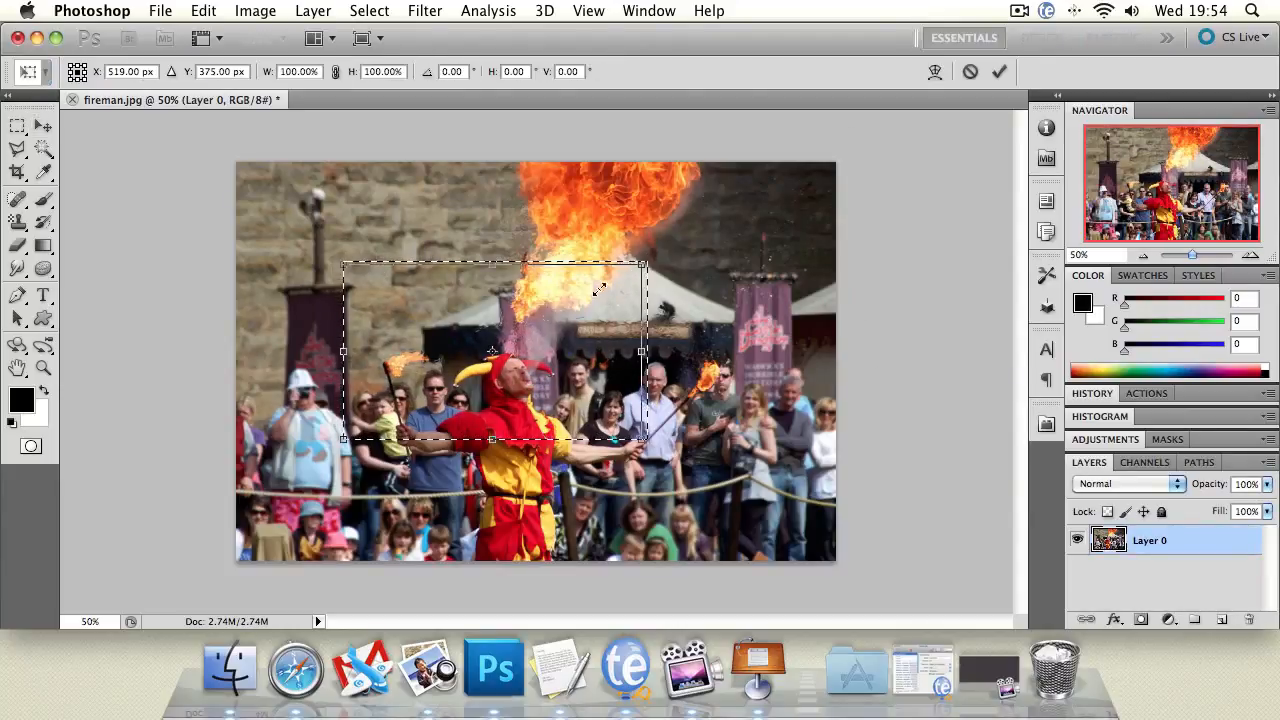
pyautogui.moveTo(648, 262); pyautogui.dragTo(508, 343)
pyautogui.press('Return')
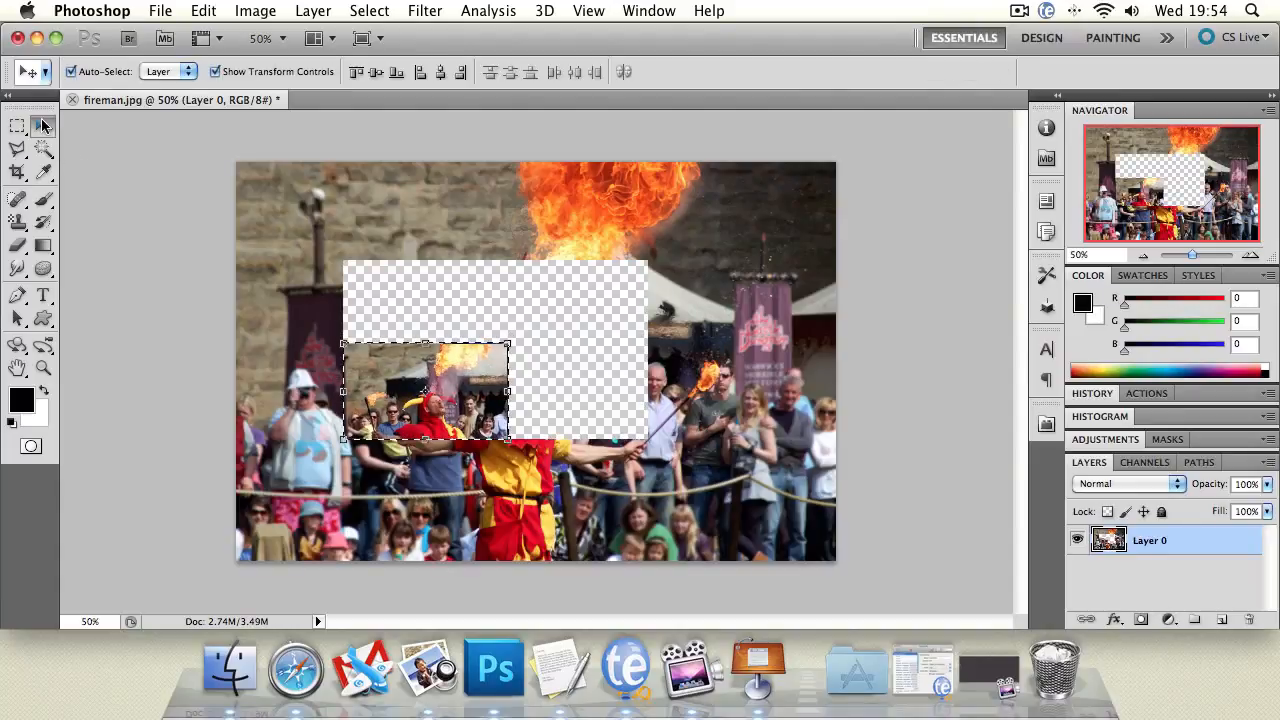
pyautogui.click(18, 149)
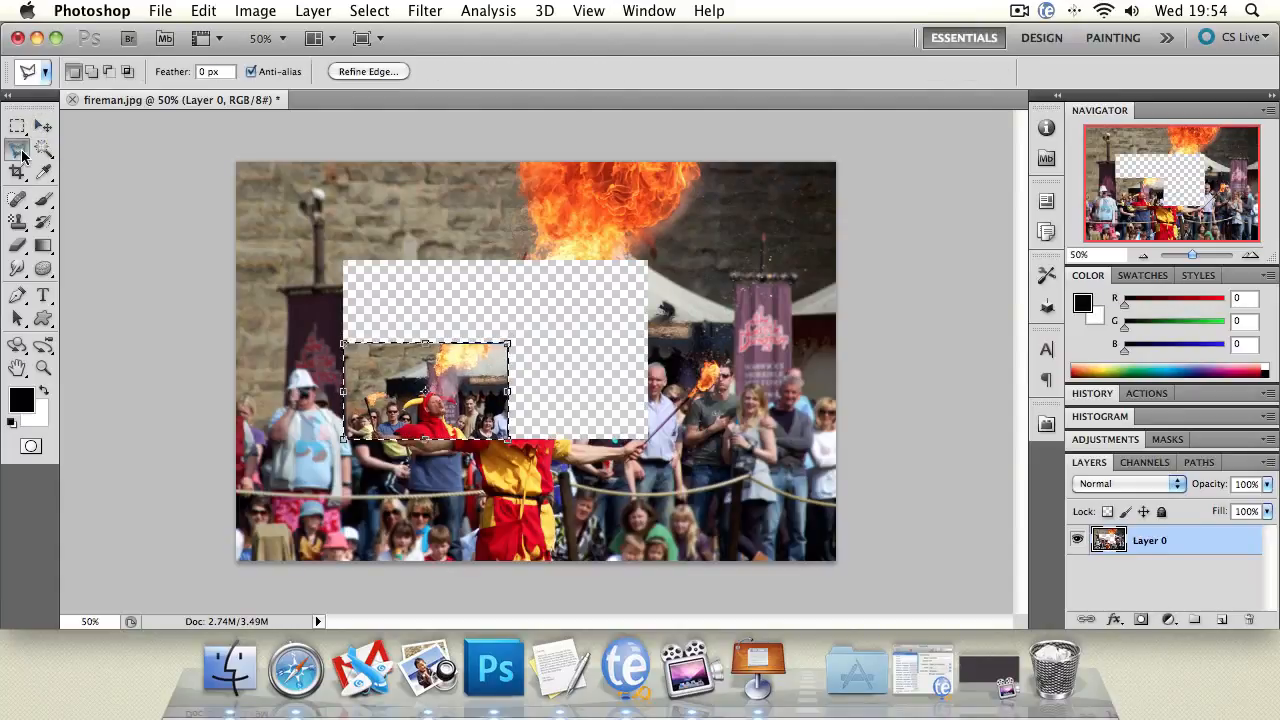
pyautogui.click(361, 300)
pyautogui.doubleClick(493, 294)
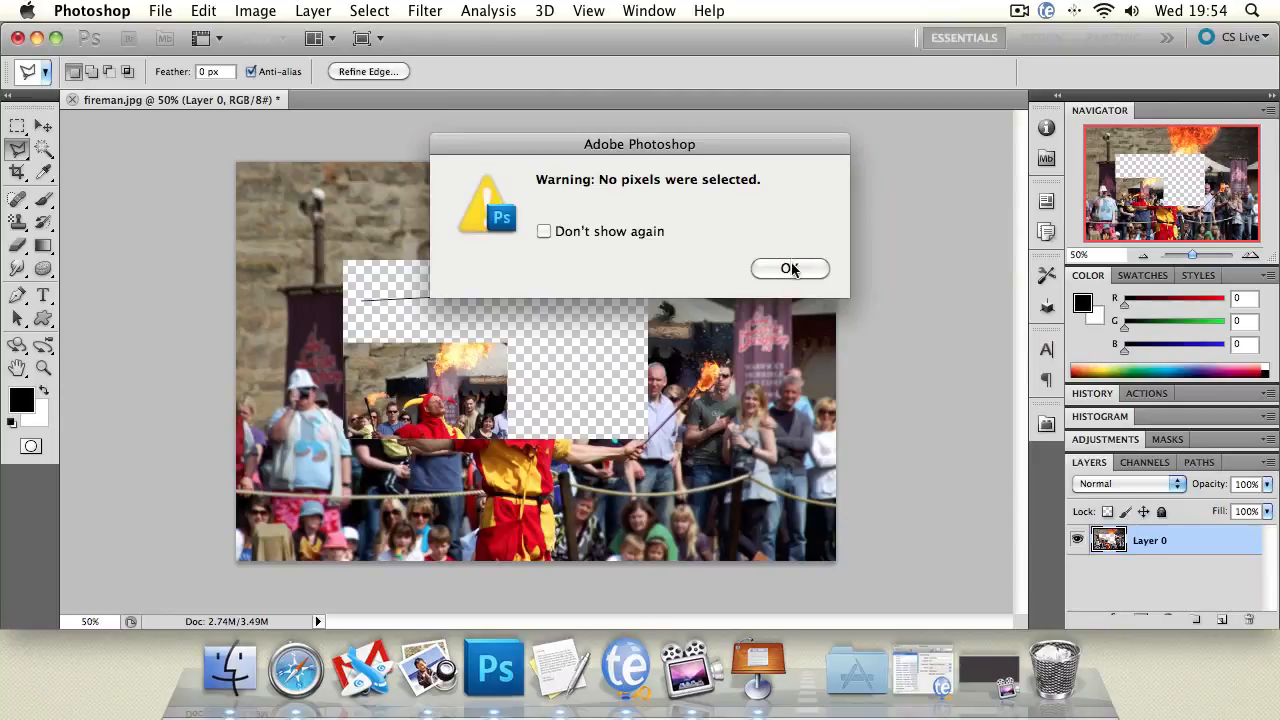
pyautogui.click(789, 267)
# Step: Undo the lasso attempt and the scaling of the image area, and clear the rectangular selection
pyautogui.press('super+z')
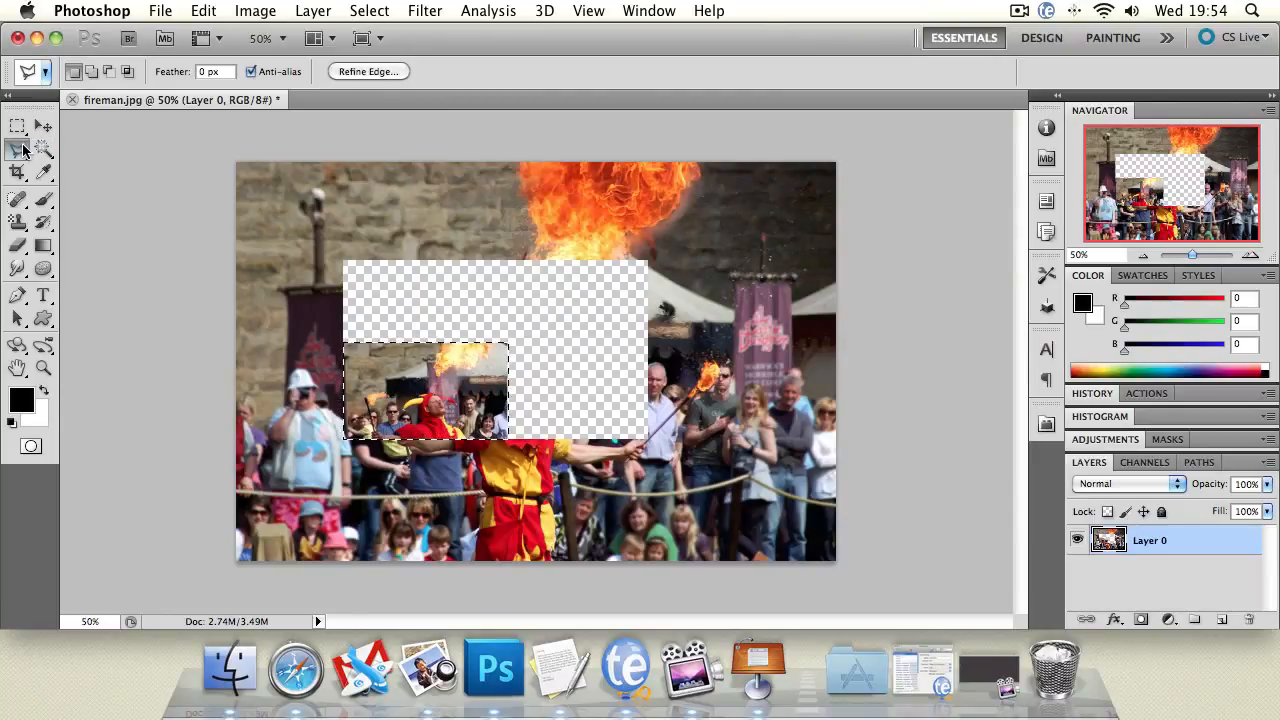
pyautogui.press('alt+super+z')
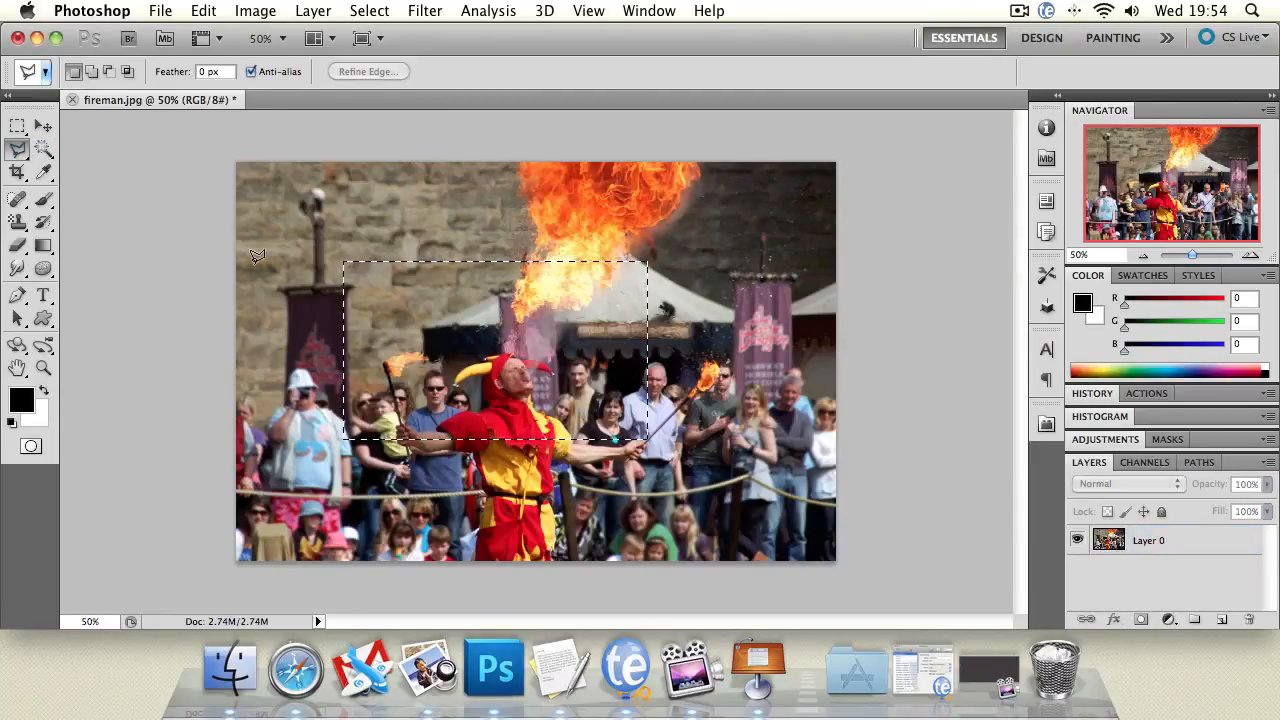
pyautogui.click(436, 314)
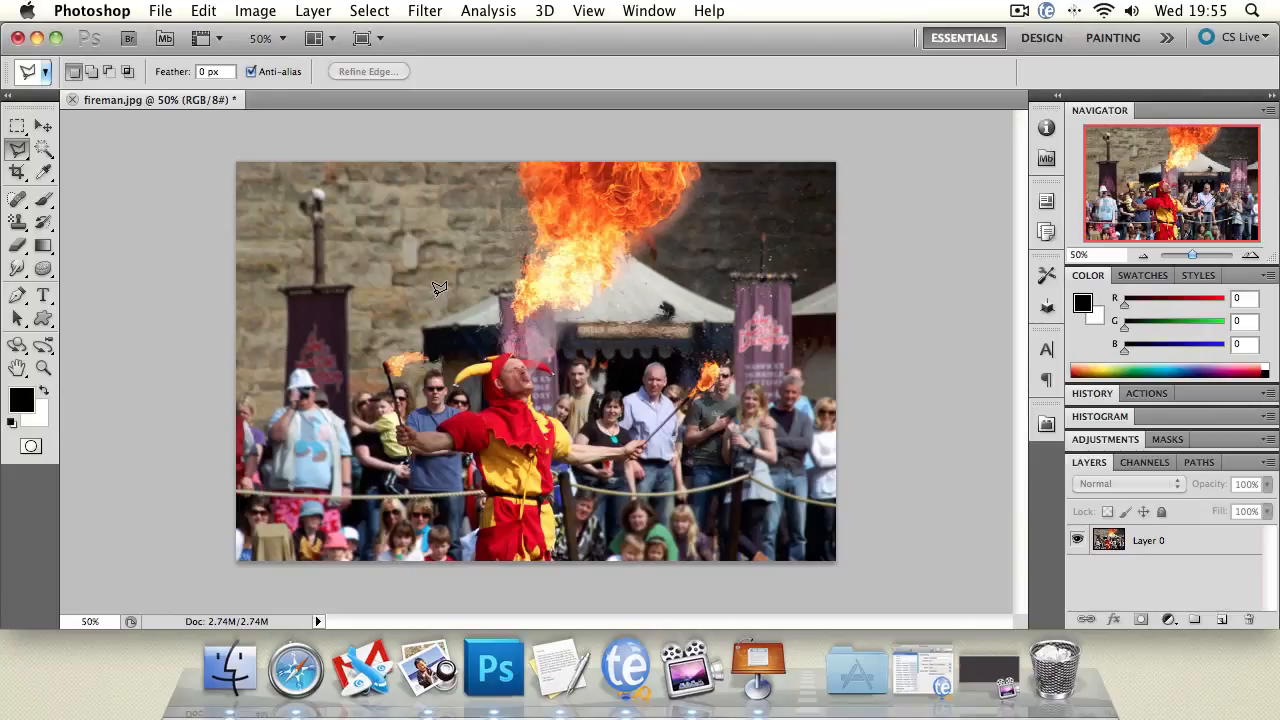
# Step: Outline the large flame above the jester with the Polygonal Lasso, closing the selection just above the photo's upper edge
pyautogui.click(511, 147)
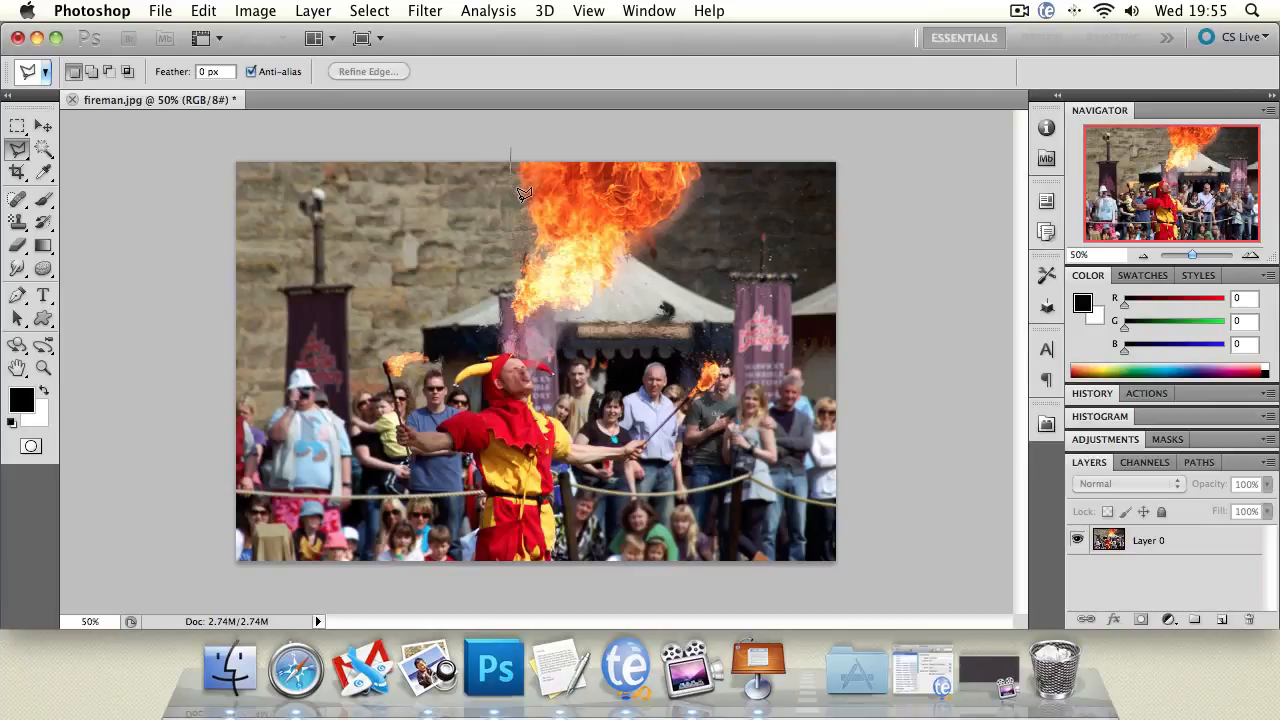
pyautogui.click(517, 249)
pyautogui.click(508, 269)
pyautogui.click(627, 281)
pyautogui.click(622, 263)
pyautogui.click(654, 242)
pyautogui.click(688, 211)
pyautogui.click(713, 172)
pyautogui.click(698, 145)
pyautogui.click(527, 138)
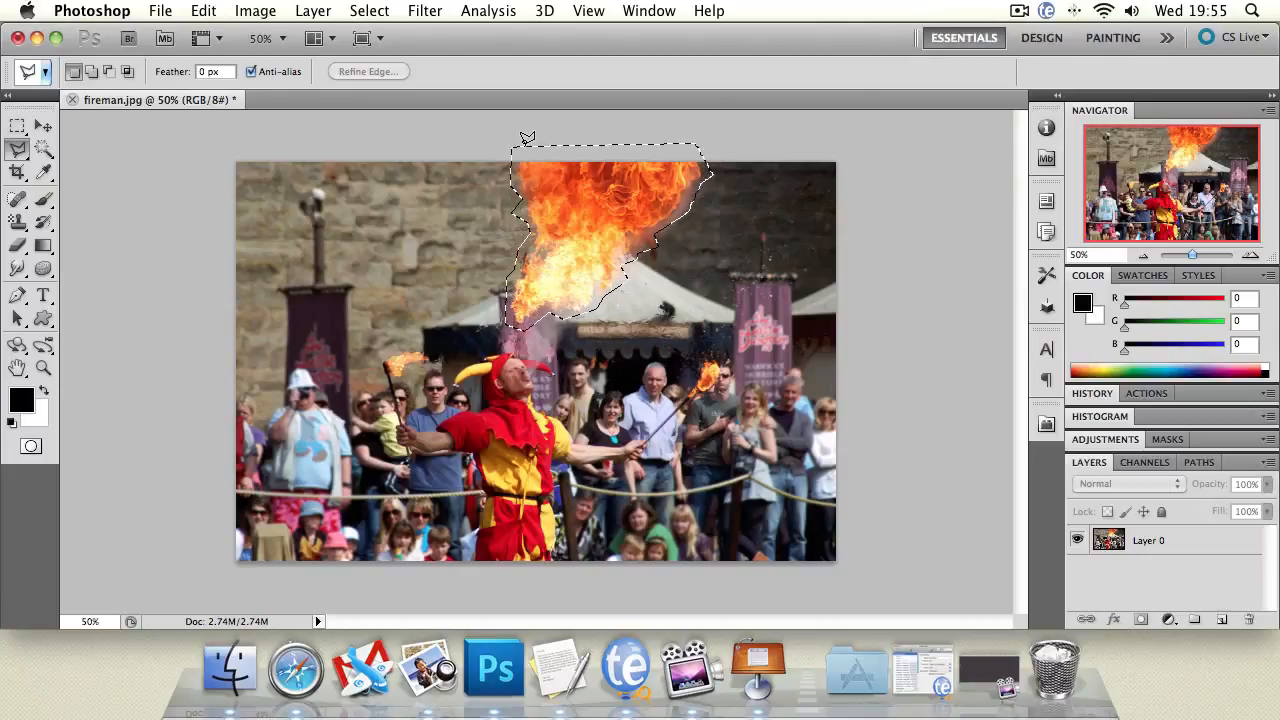
# Step: Copy the selected flame from Layer 0 to a new layer and move the copy left of the original flame
pyautogui.click(1191, 540)
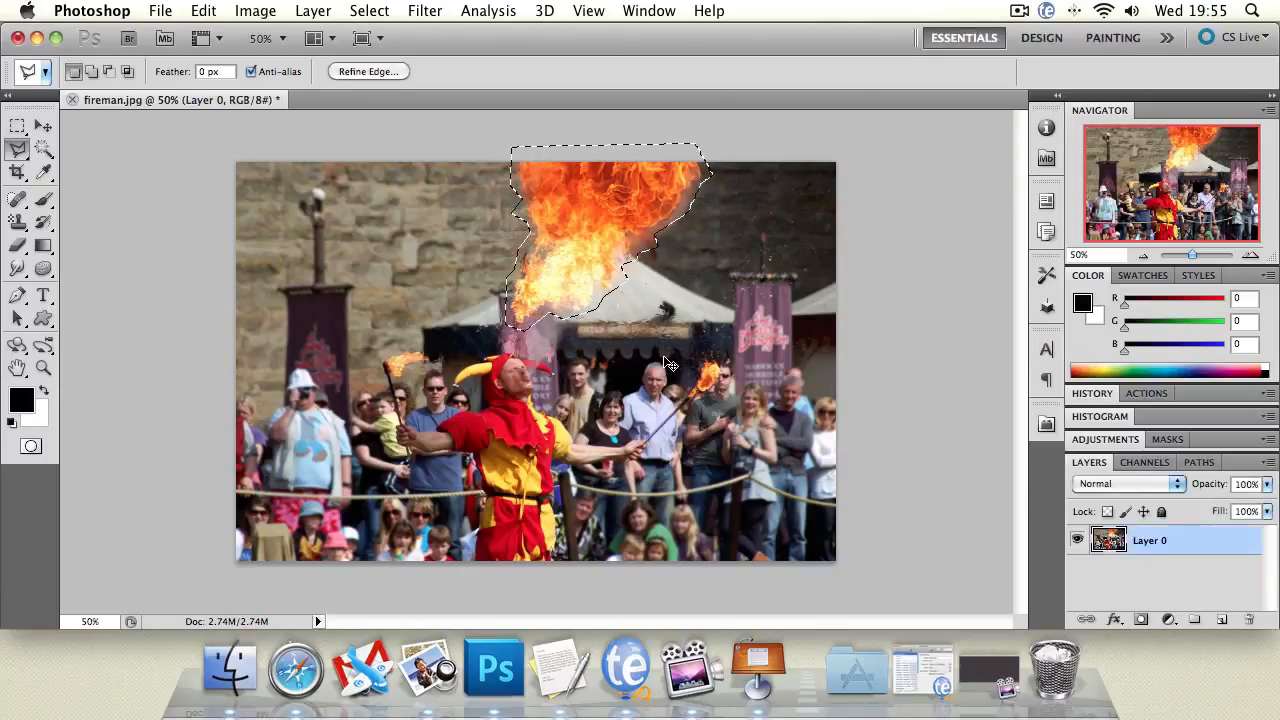
pyautogui.hotkey('ctrl', 'j')
pyautogui.click(43, 125)
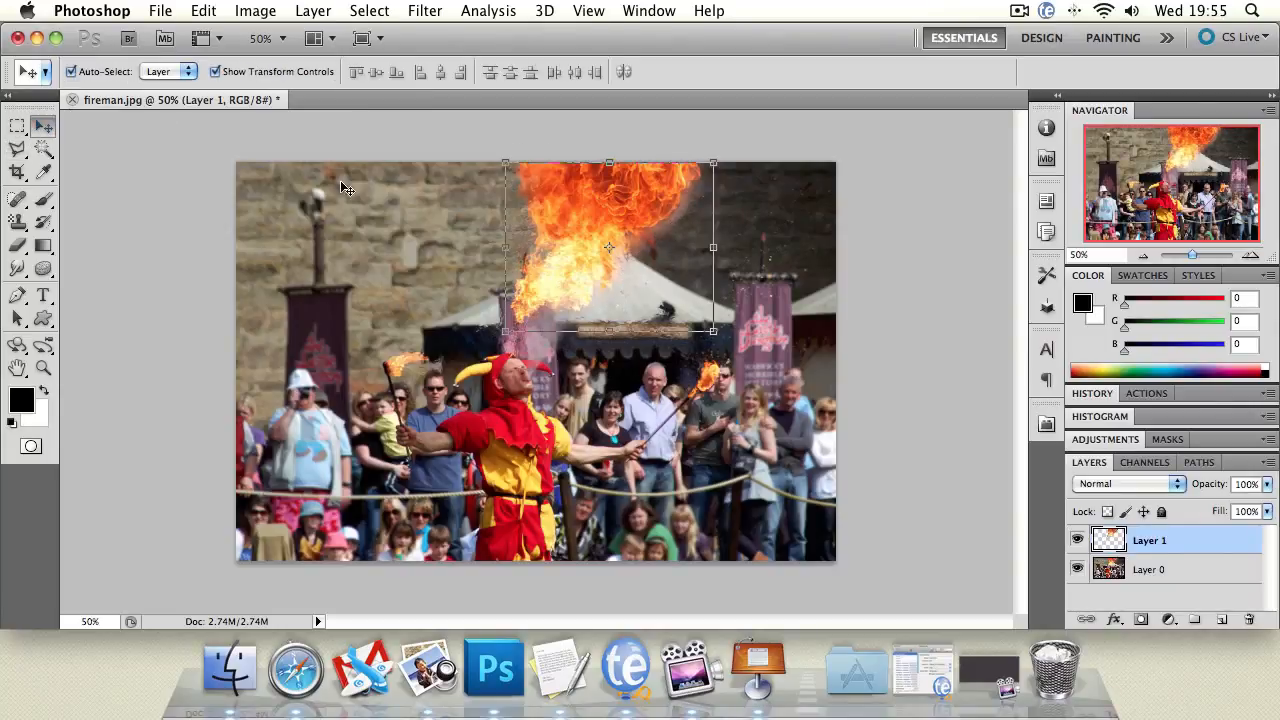
pyautogui.moveTo(575, 190); pyautogui.dragTo(360, 190)
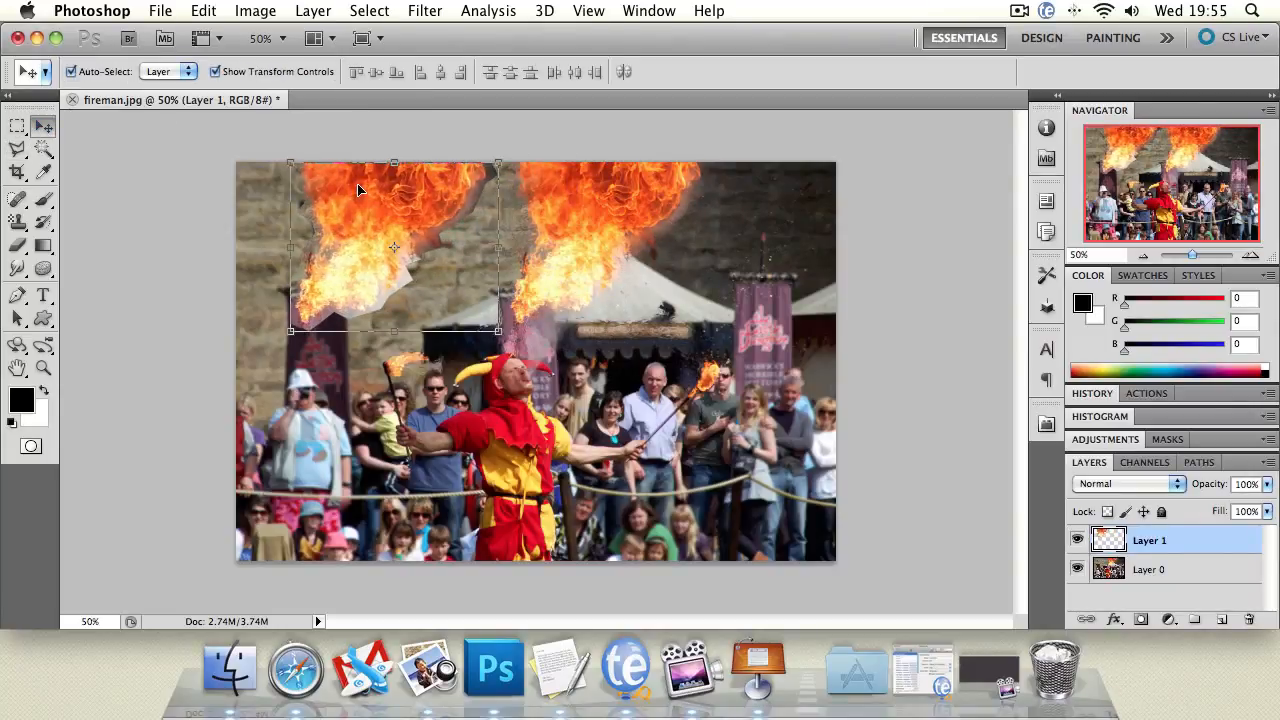
# Step: Undo the flame copy's move, its new layer and the flame selection
pyautogui.press('alt+super+z')
pyautogui.press('alt+super+z')
pyautogui.press('alt+super+z')
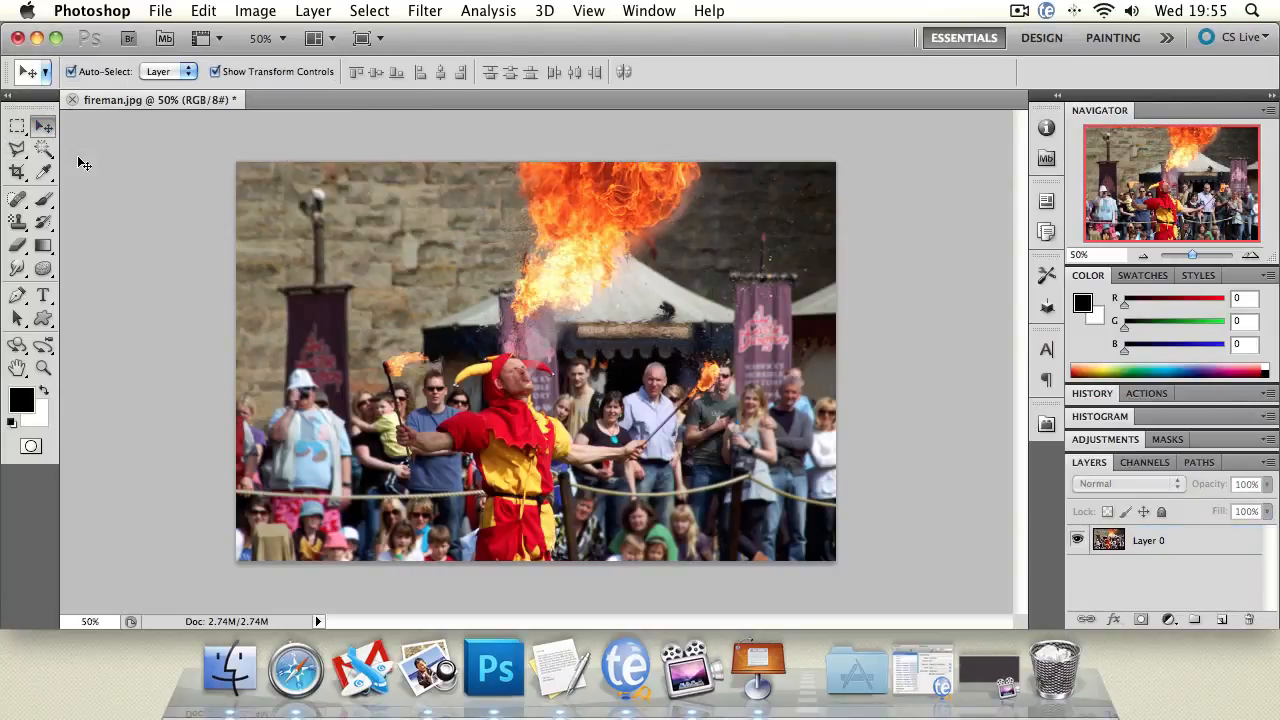
# Step: Outline the large flame above the jester freehand with the Lasso tool, closing the selection just above the photo's upper edge
pyautogui.click(20, 149)
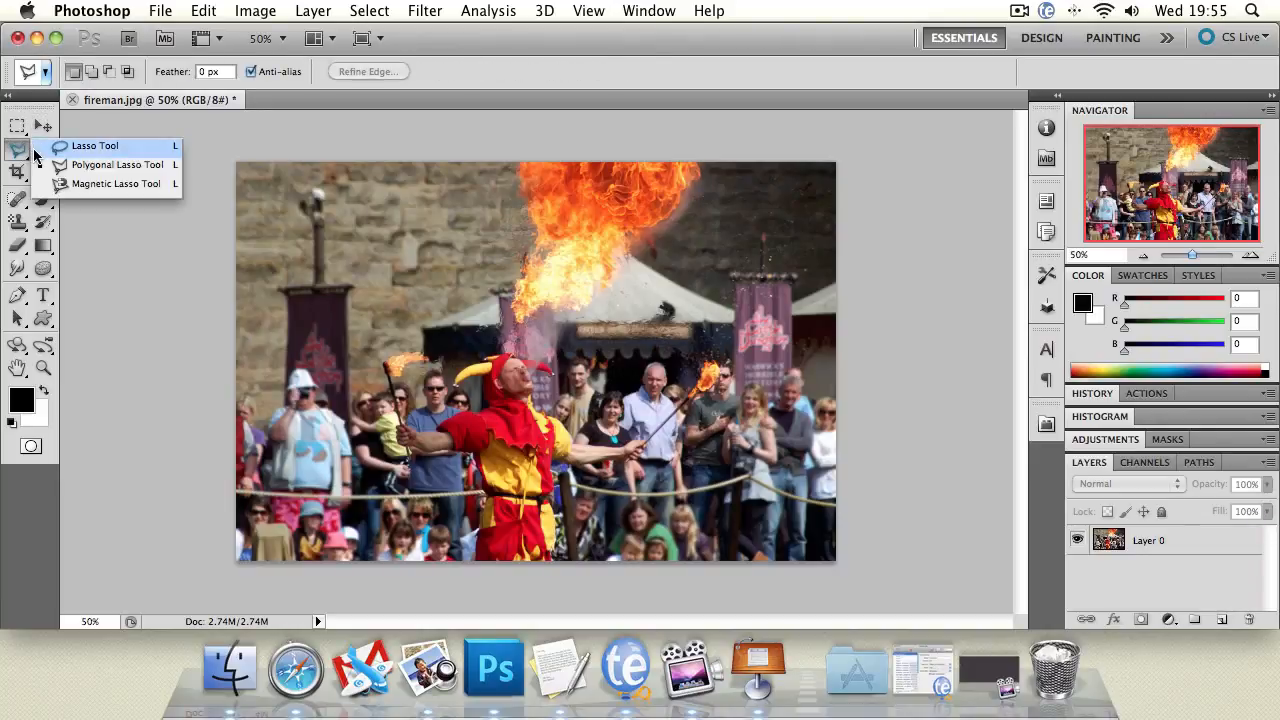
pyautogui.click(110, 150)
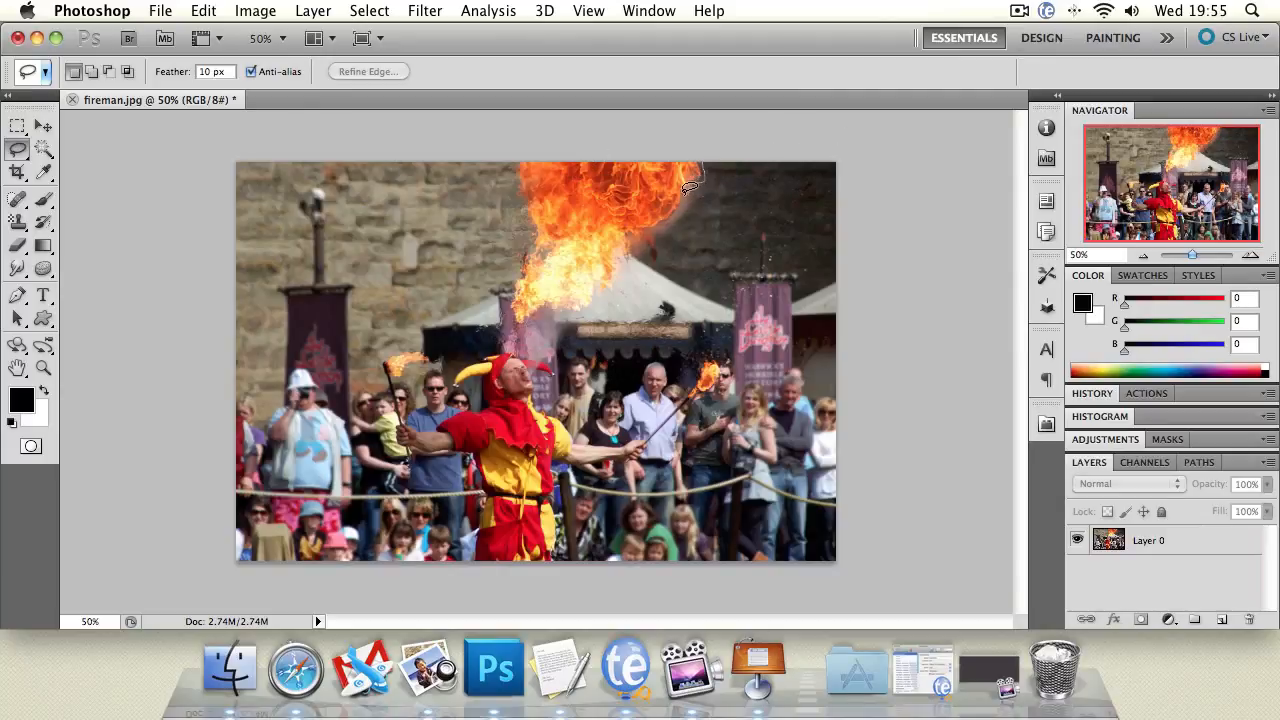
pyautogui.moveTo(688, 190); pyautogui.dragTo(664, 222)
pyautogui.moveTo(637, 251)
pyautogui.mouseDown()
pyautogui.moveTo(593, 308)
pyautogui.moveTo(515, 327)
pyautogui.moveTo(501, 290)
pyautogui.moveTo(528, 232)
pyautogui.moveTo(519, 150)
pyautogui.mouseUp()
pyautogui.moveTo(721, 142); pyautogui.dragTo(720, 138)
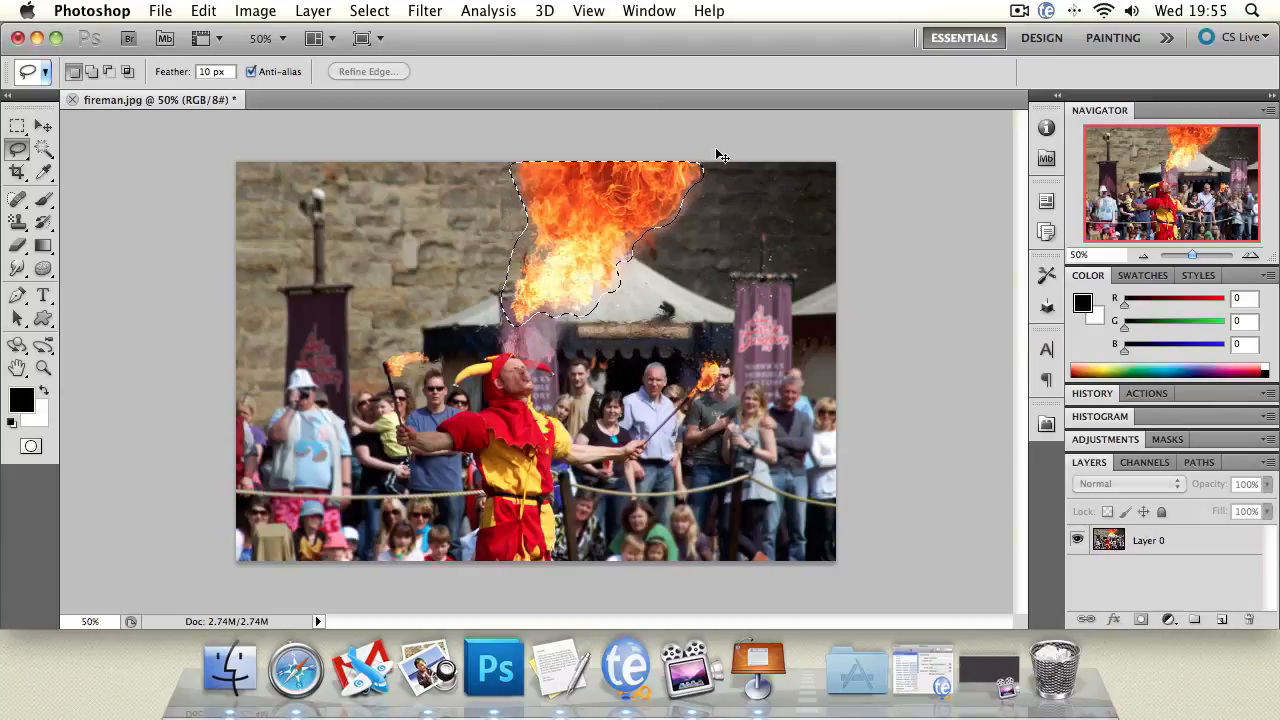
# Step: Copy the lassoed flame to a new layer and move the copy over the wall left of the original
pyautogui.press('super+j')
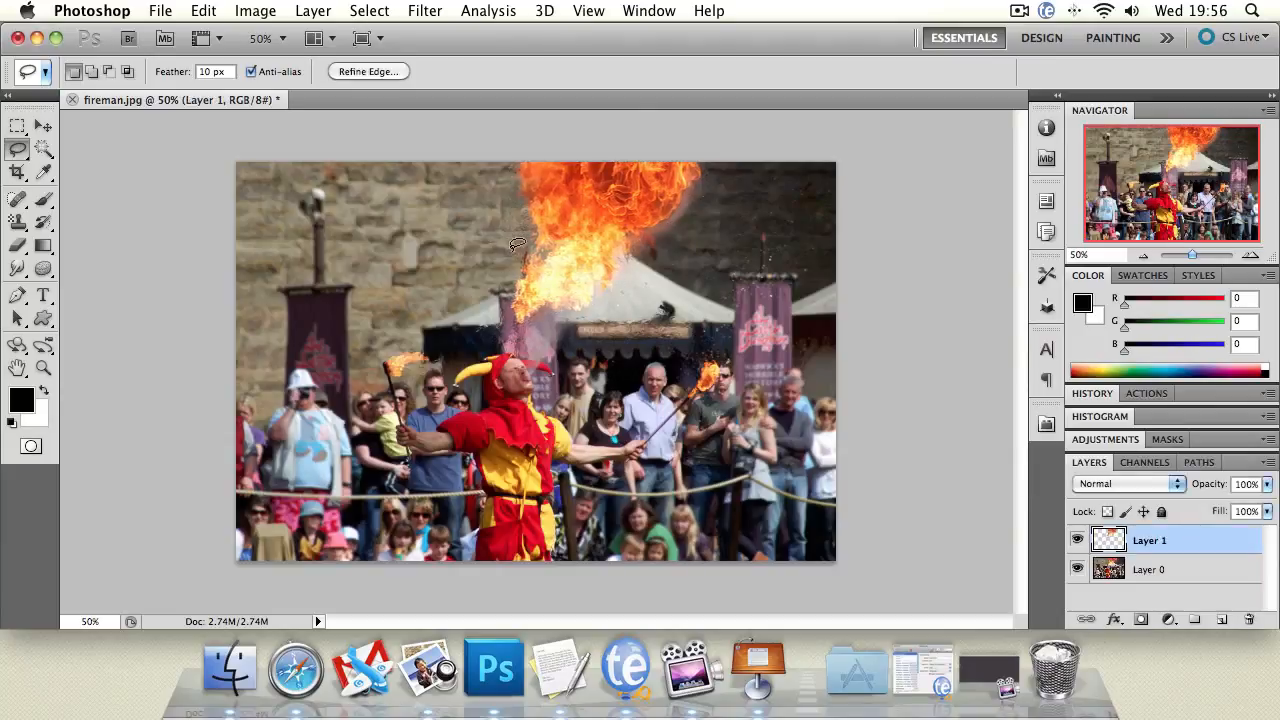
pyautogui.click(43, 125)
pyautogui.moveTo(558, 218); pyautogui.dragTo(392, 202)
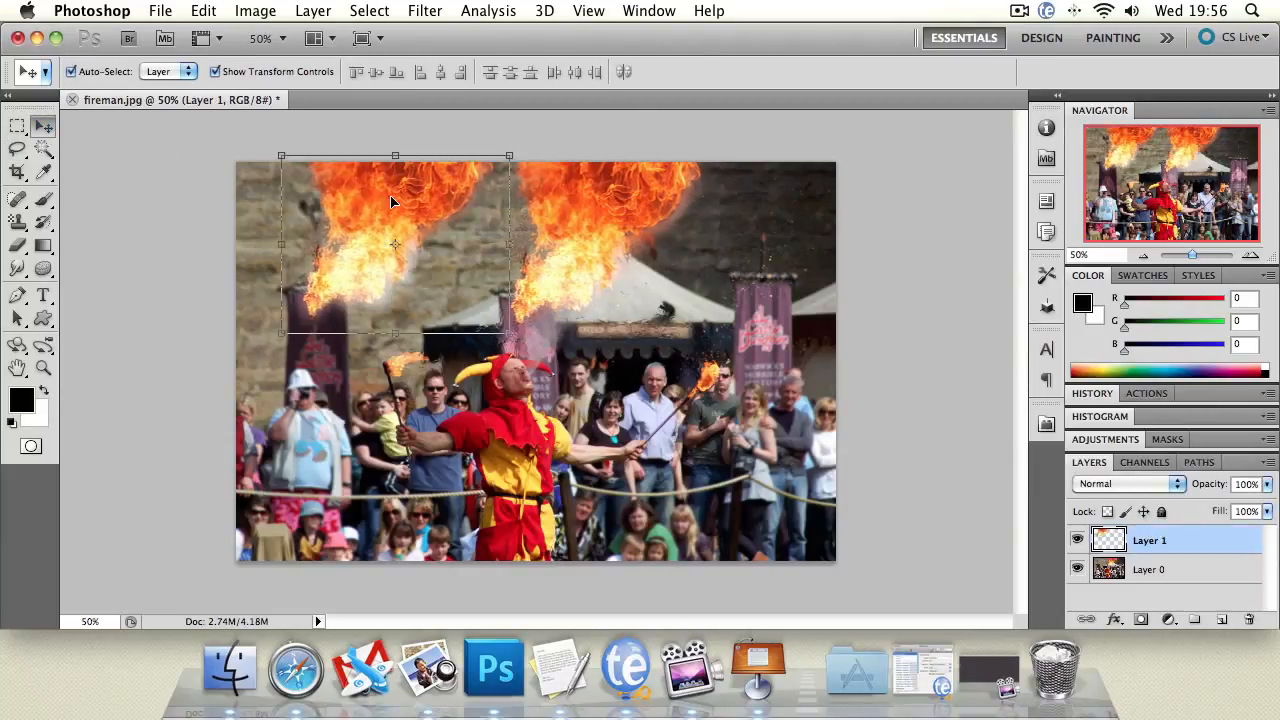
# Step: Undo the flame copy's move and its new layer, along with the freehand flame selection
pyautogui.press('super+alt+z')
pyautogui.press('super+alt+z')
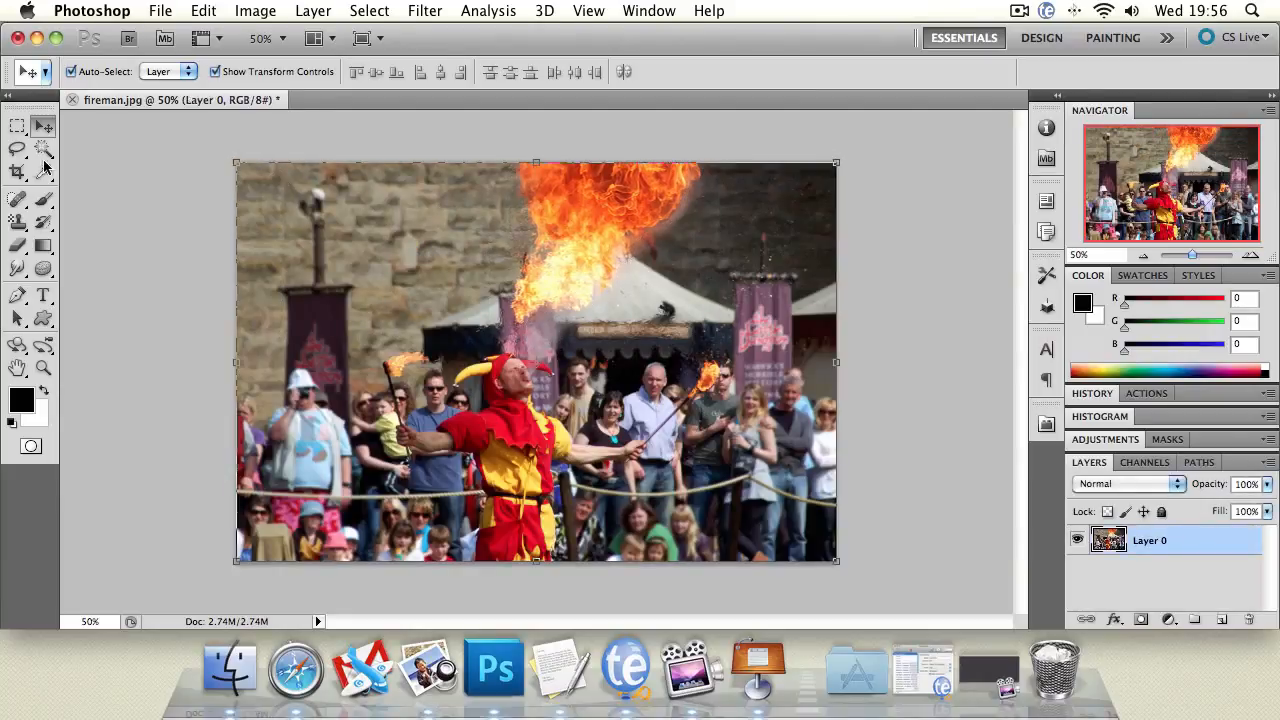
# Step: Try a freehand lasso selection on the stone wall beside the left banner's pole and clear it
pyautogui.press('l')
pyautogui.moveTo(328, 241)
pyautogui.mouseDown()
pyautogui.moveTo(574, 261)
pyautogui.moveTo(451, 311)
pyautogui.moveTo(555, 386)
pyautogui.moveTo(422, 373)
pyautogui.moveTo(295, 327)
pyautogui.moveTo(280, 214)
pyautogui.mouseUp()
pyautogui.click(363, 273)
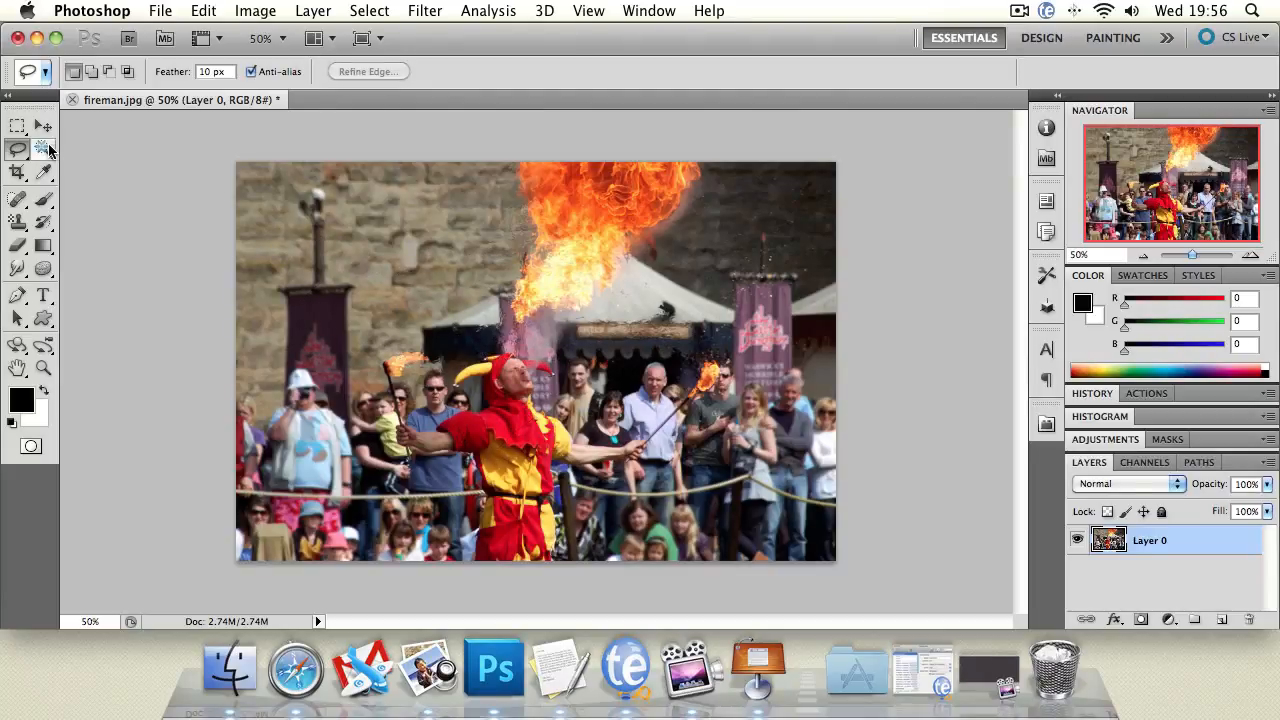
# Step: Try the Magic Wand at tolerance 32 on the dark wall right of the flame and the lighter wall left of it, clearing each selection
pyautogui.click(43, 148)
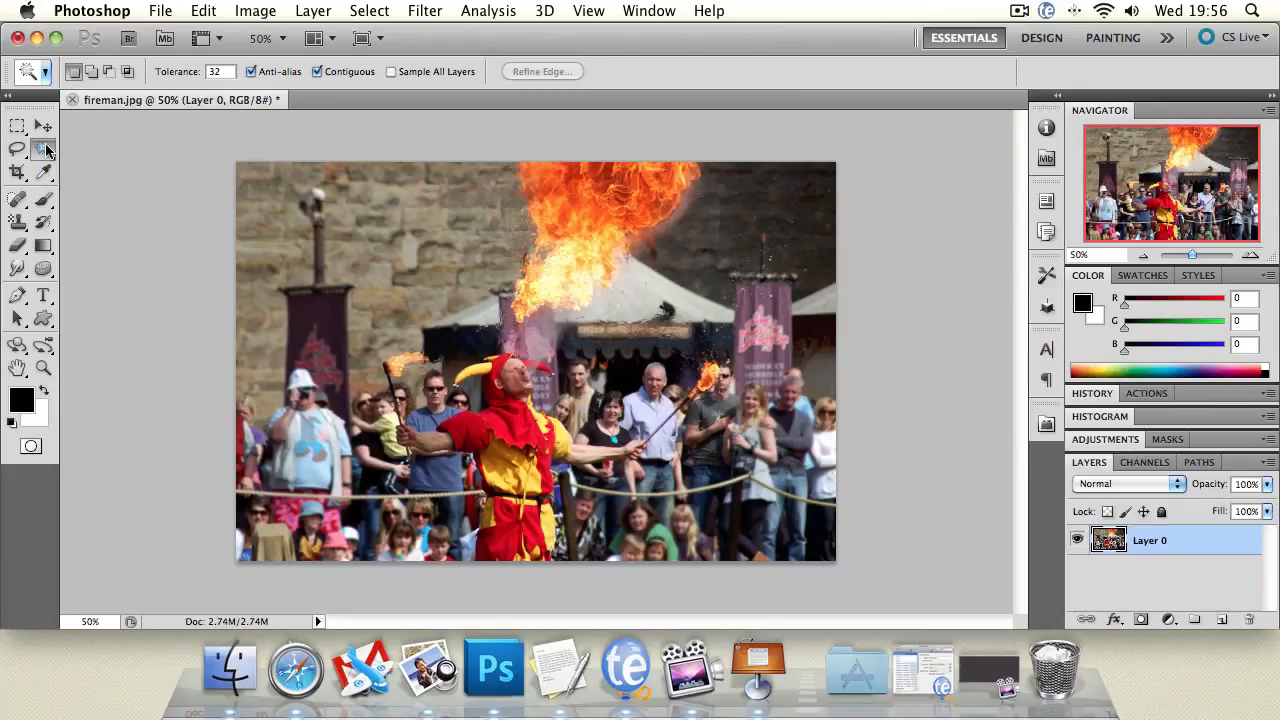
pyautogui.click(782, 223)
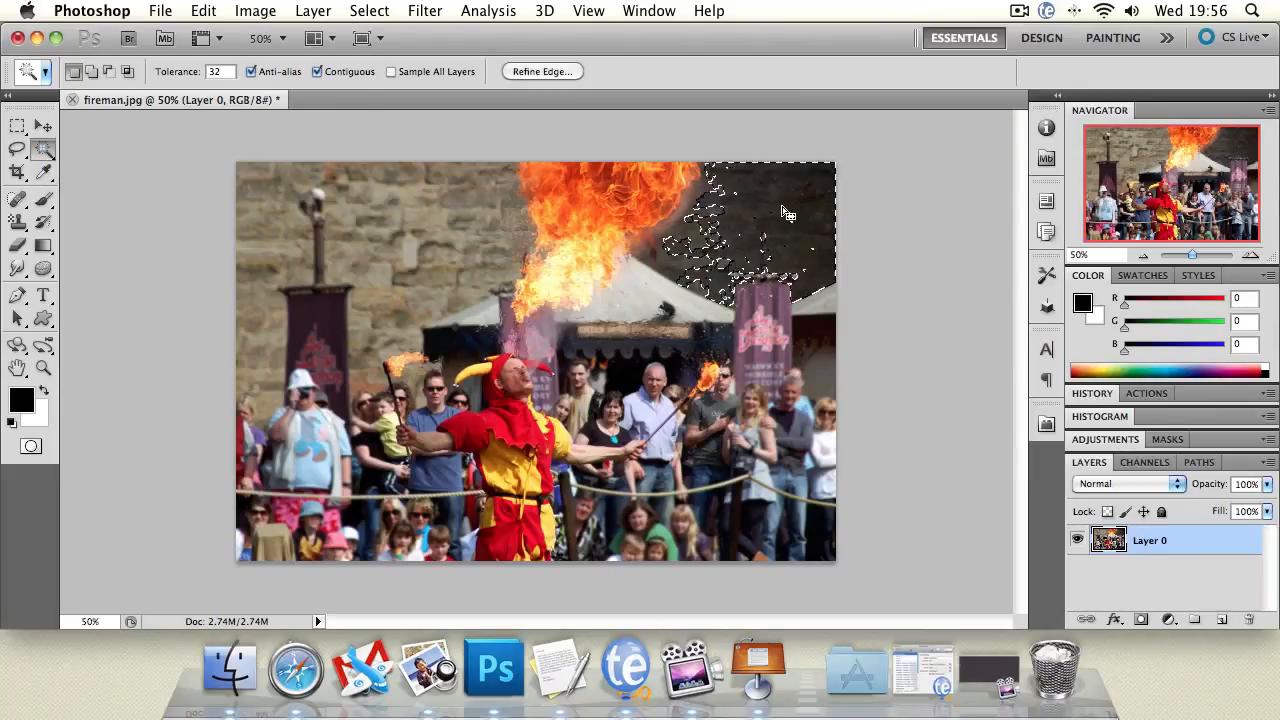
pyautogui.click(782, 206)
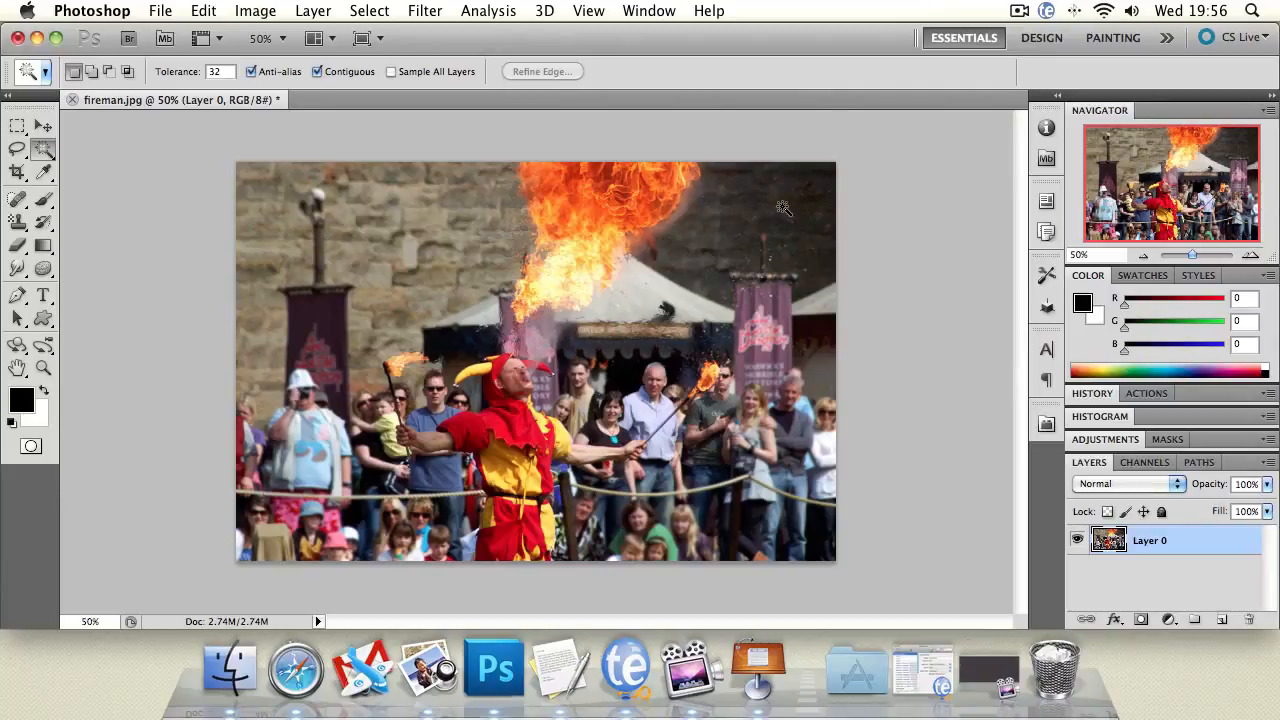
pyautogui.click(450, 217)
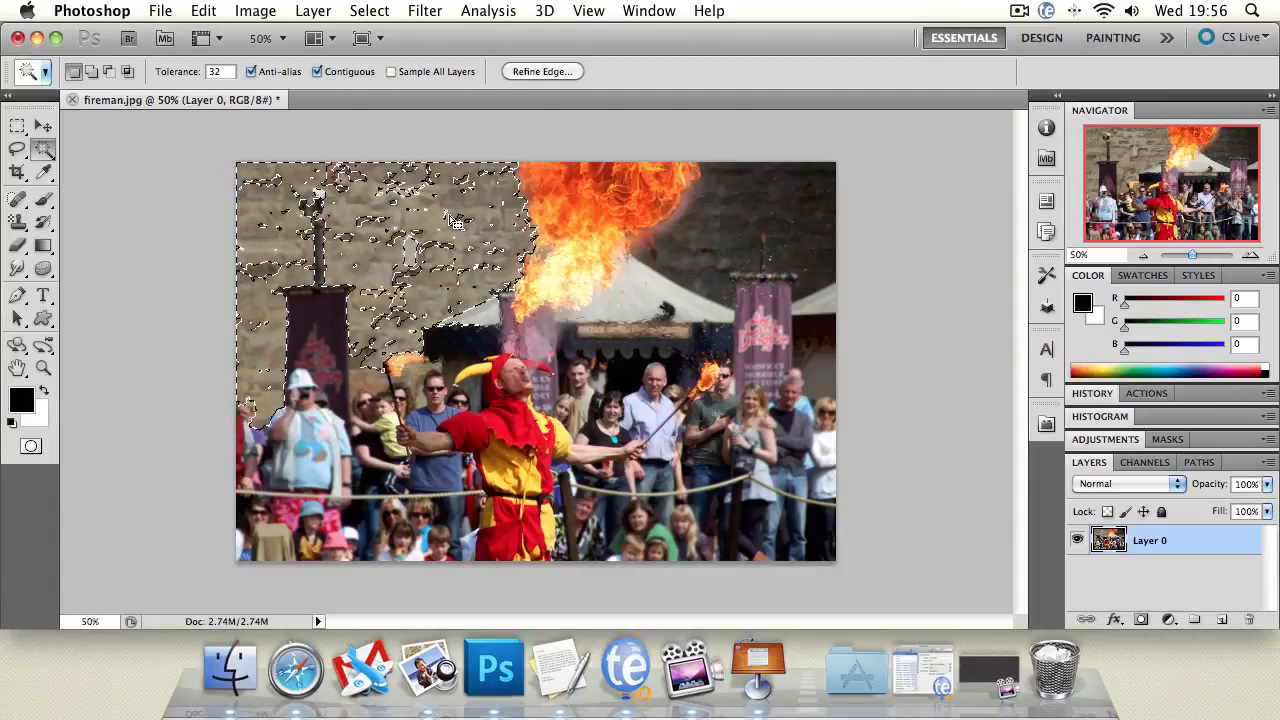
pyautogui.press('super+d')
# Step: Select the dark wall right of the flame, add the wall left of it to the selection, and deselect
pyautogui.click(772, 238)
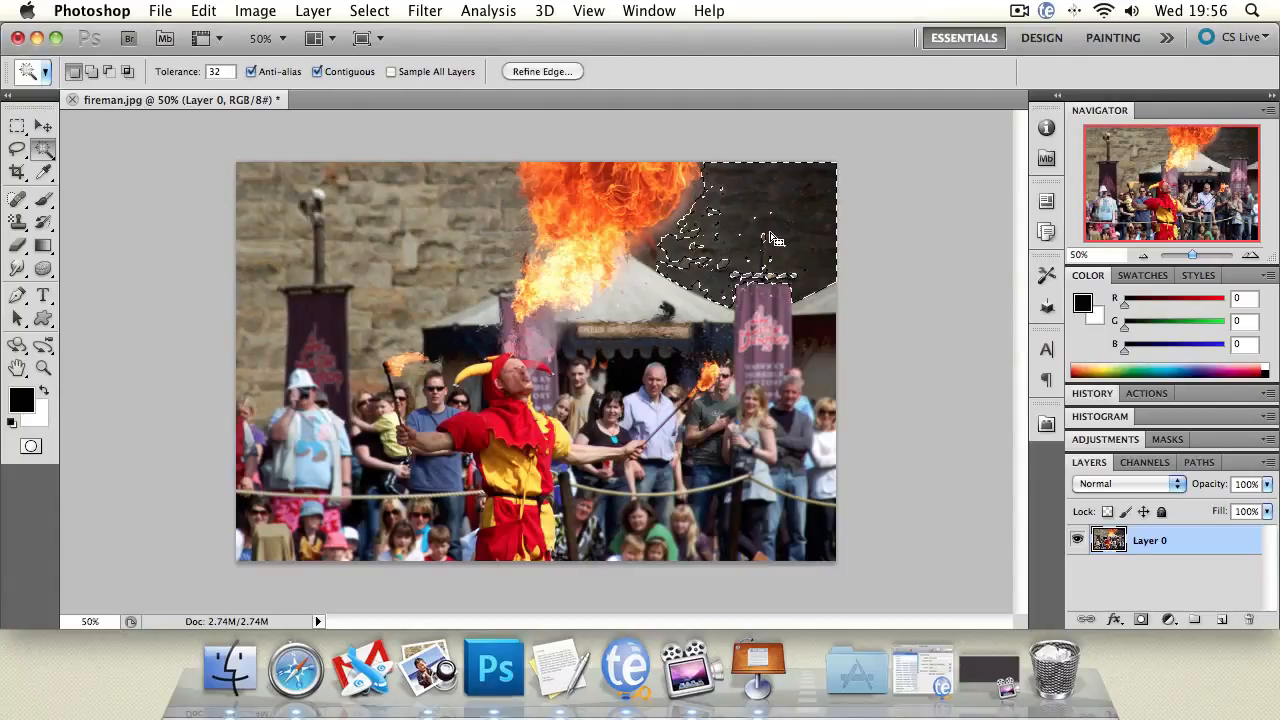
pyautogui.keyDown('shift'); pyautogui.click(484, 216); pyautogui.keyUp('shift')
pyautogui.press('super+d')
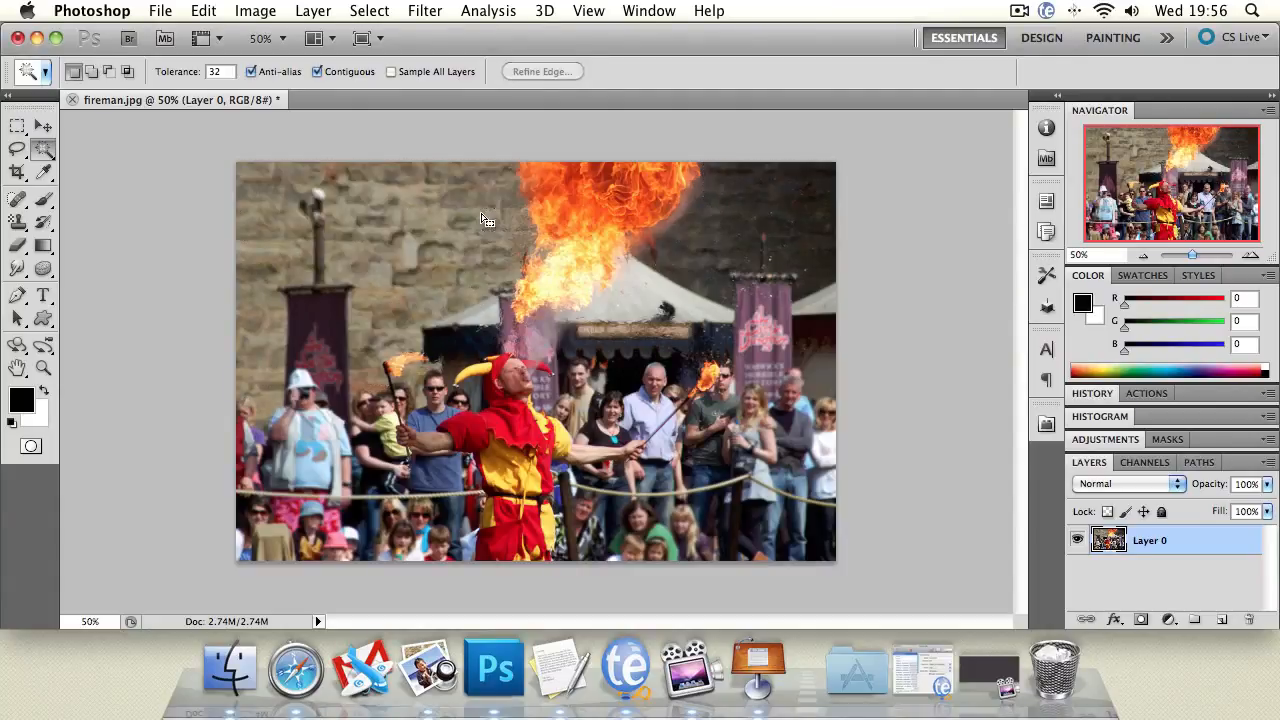
# Step: Try Magic Wand selections on the tent's dark awning, the right-hand tent's roof and the dark area beneath it, deselecting each
pyautogui.click(675, 325)
pyautogui.press('super+d')
pyautogui.click(827, 311)
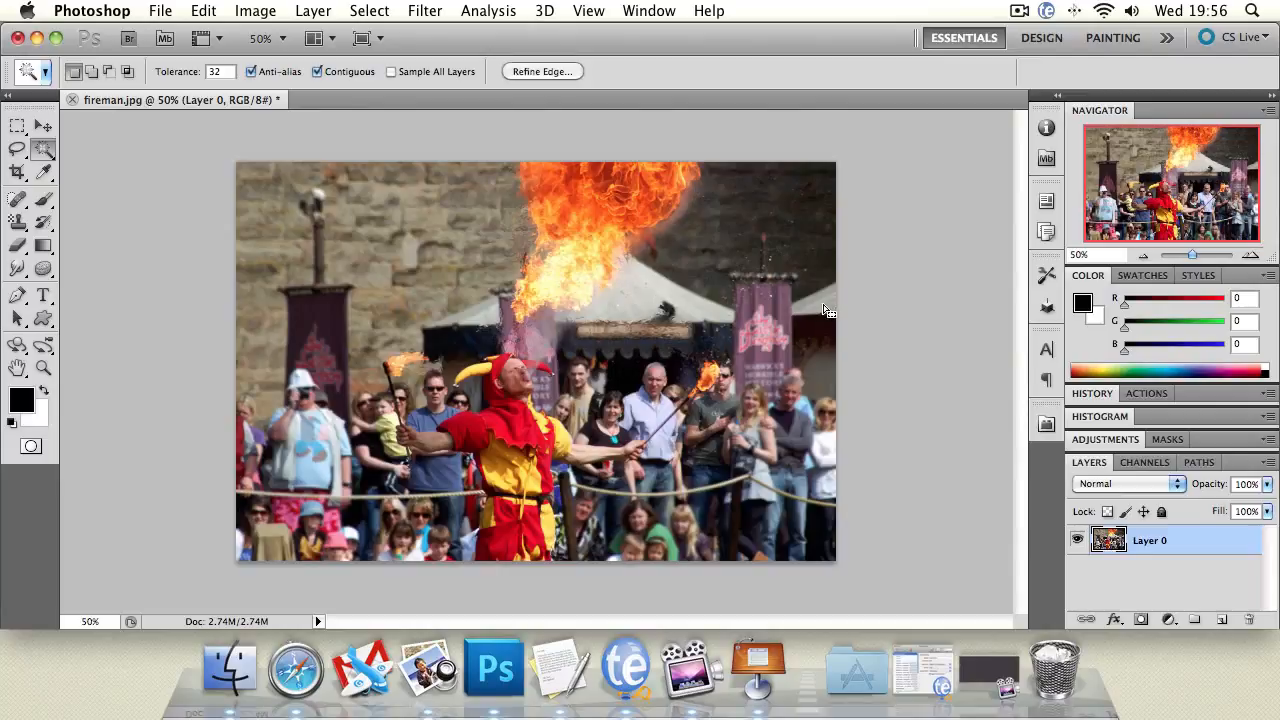
pyautogui.press('super+d')
pyautogui.click(824, 362)
pyautogui.press('super+d')
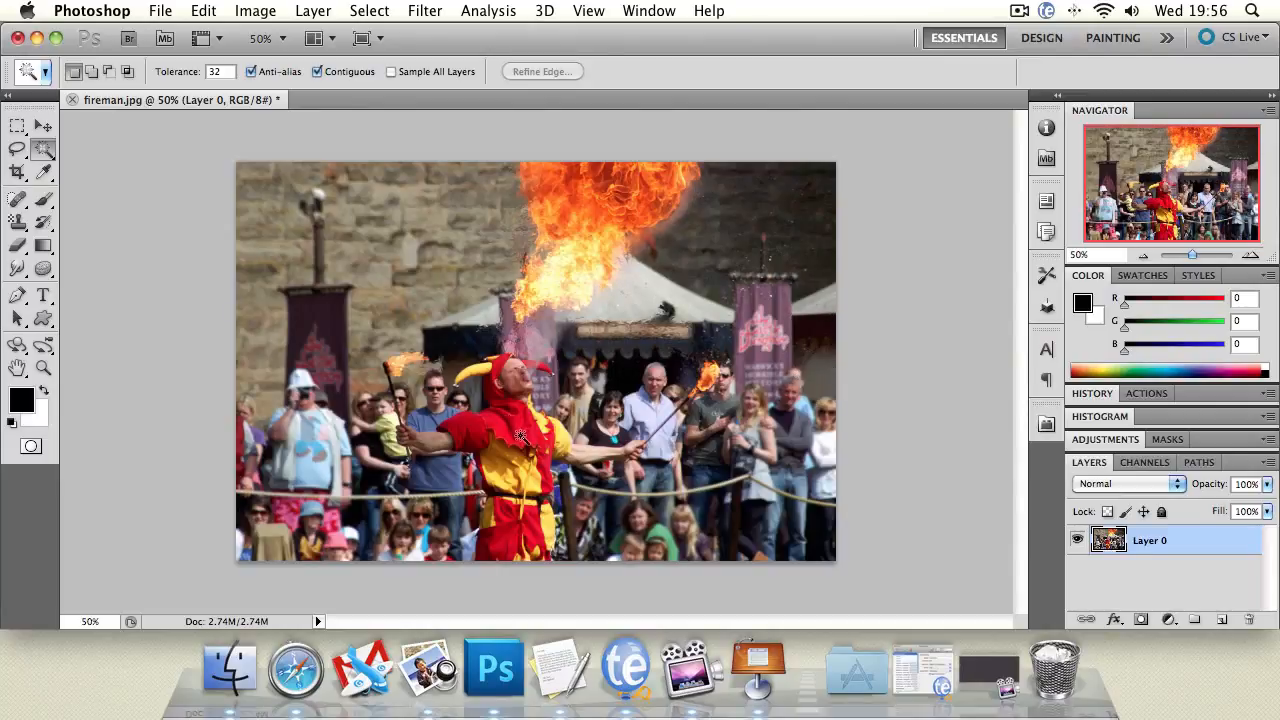
# Step: Try Magic Wand selections on the yellow and red parts of the jester's costume, deselecting each
pyautogui.click(512, 478)
pyautogui.press('super+d')
pyautogui.click(502, 442)
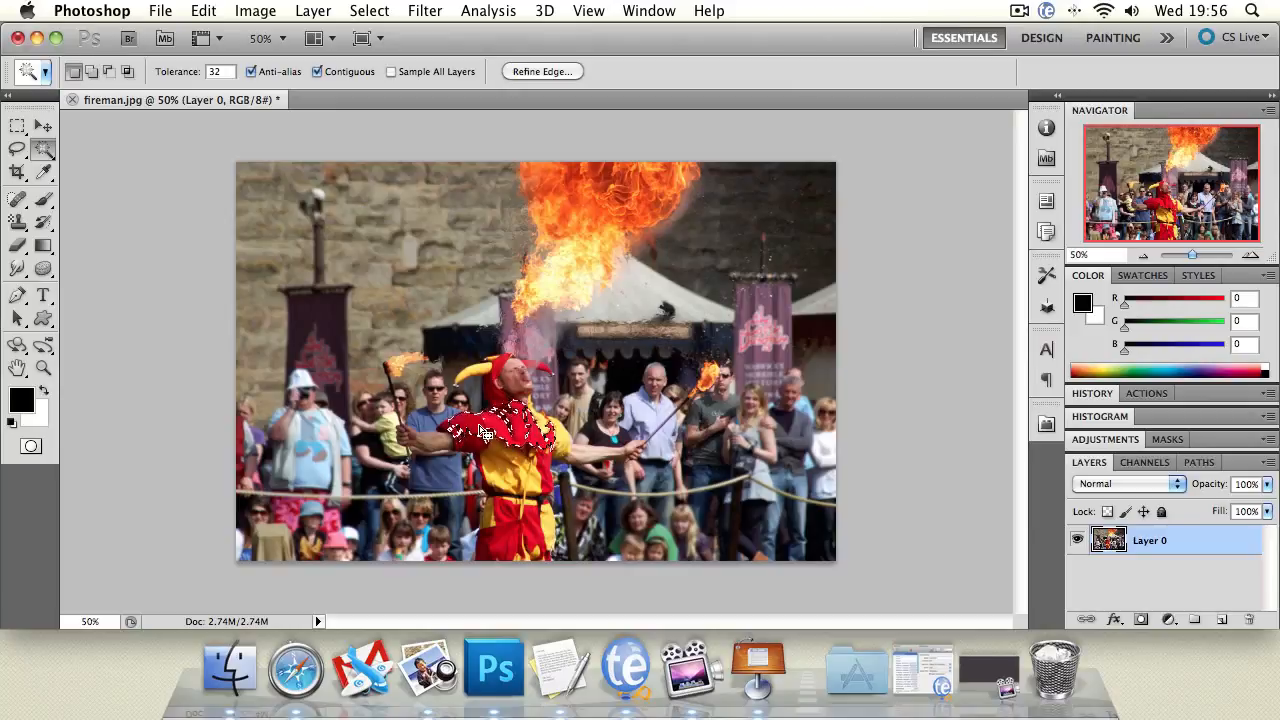
pyautogui.press('super+d')
# Step: Select the stone wall on both sides of the flame with the Quick Selection tool, using a 30 px brush
pyautogui.click(42, 152)
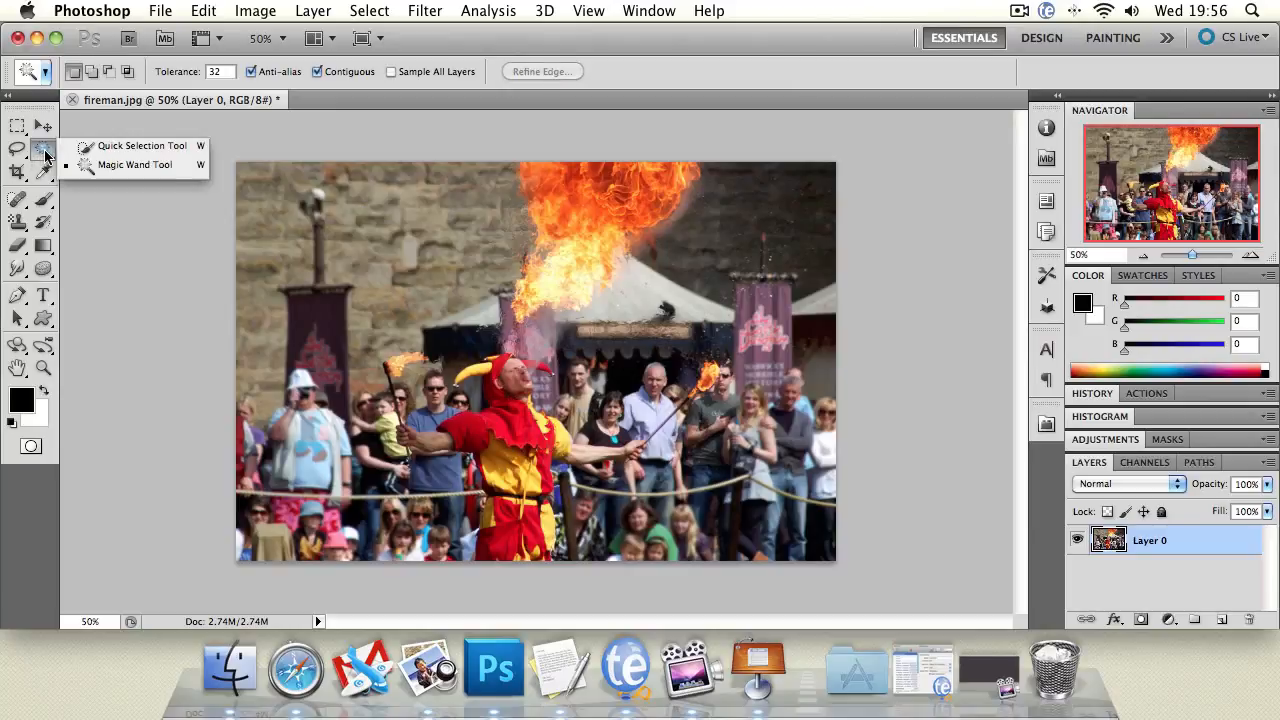
pyautogui.click(70, 147)
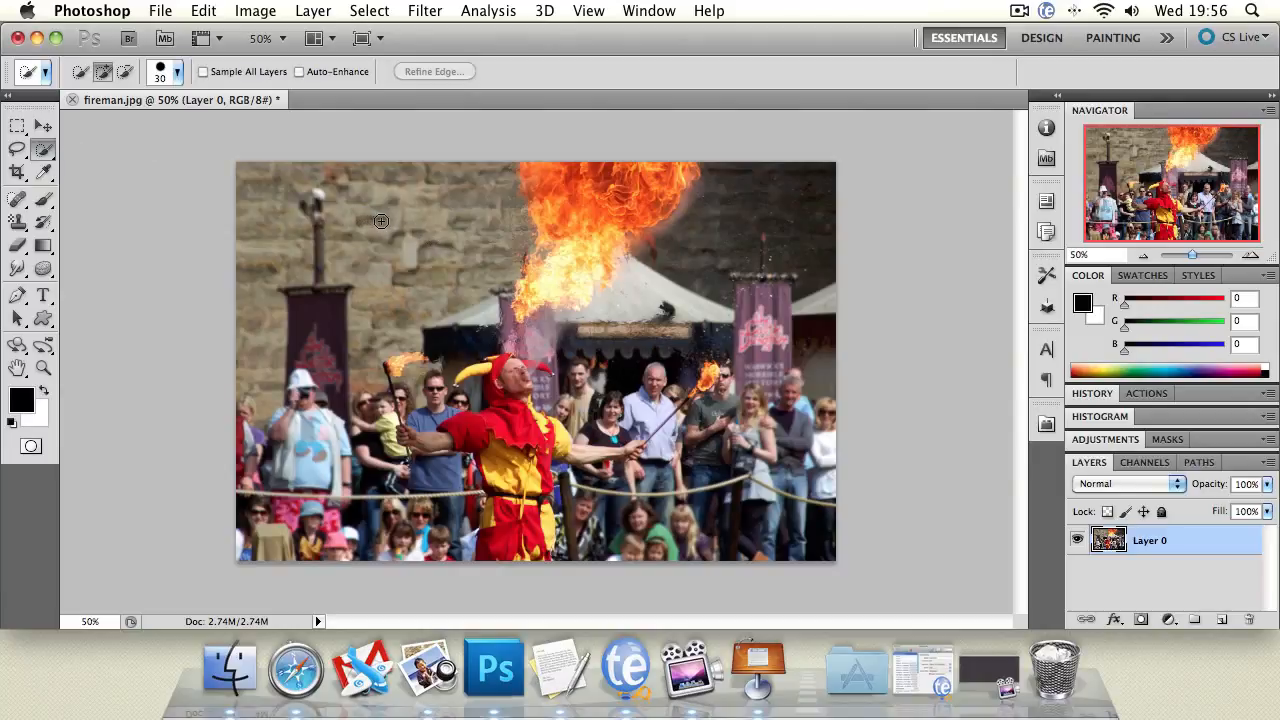
pyautogui.moveTo(370, 219)
pyautogui.mouseDown()
pyautogui.moveTo(430, 225)
pyautogui.moveTo(279, 198)
pyautogui.moveTo(268, 295)
pyautogui.mouseUp()
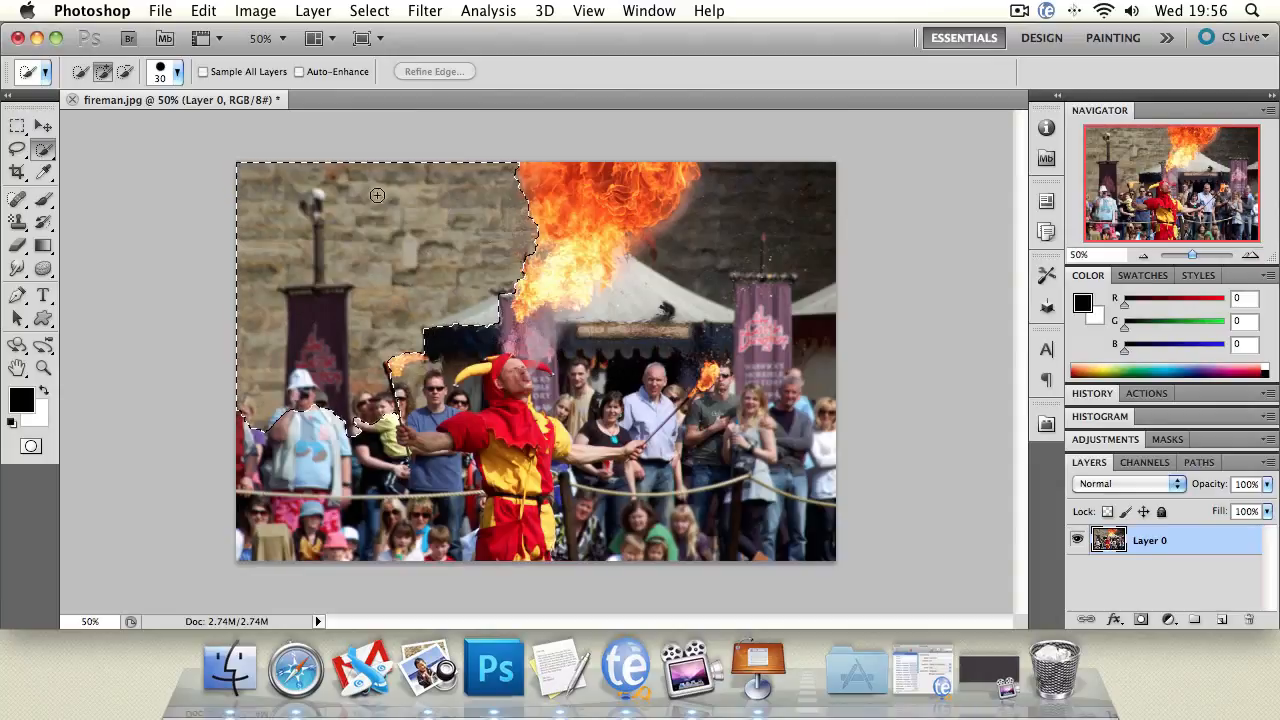
pyautogui.moveTo(377, 195); pyautogui.dragTo(382, 192)
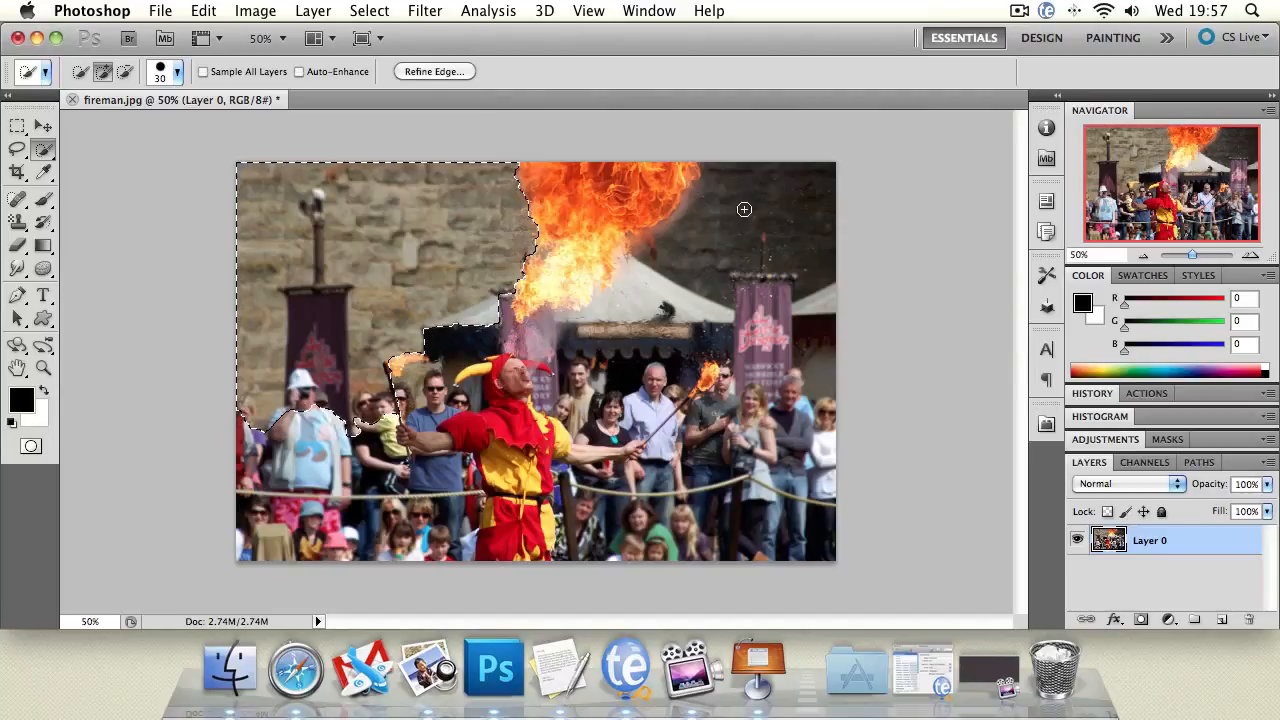
pyautogui.moveTo(743, 209)
pyautogui.mouseDown()
pyautogui.moveTo(781, 223)
pyautogui.moveTo(747, 231)
pyautogui.moveTo(777, 210)
pyautogui.moveTo(694, 222)
pyautogui.mouseUp()
# Step: Delete the selected wall areas from Layer 0 and clear the selection
pyautogui.press('Delete')
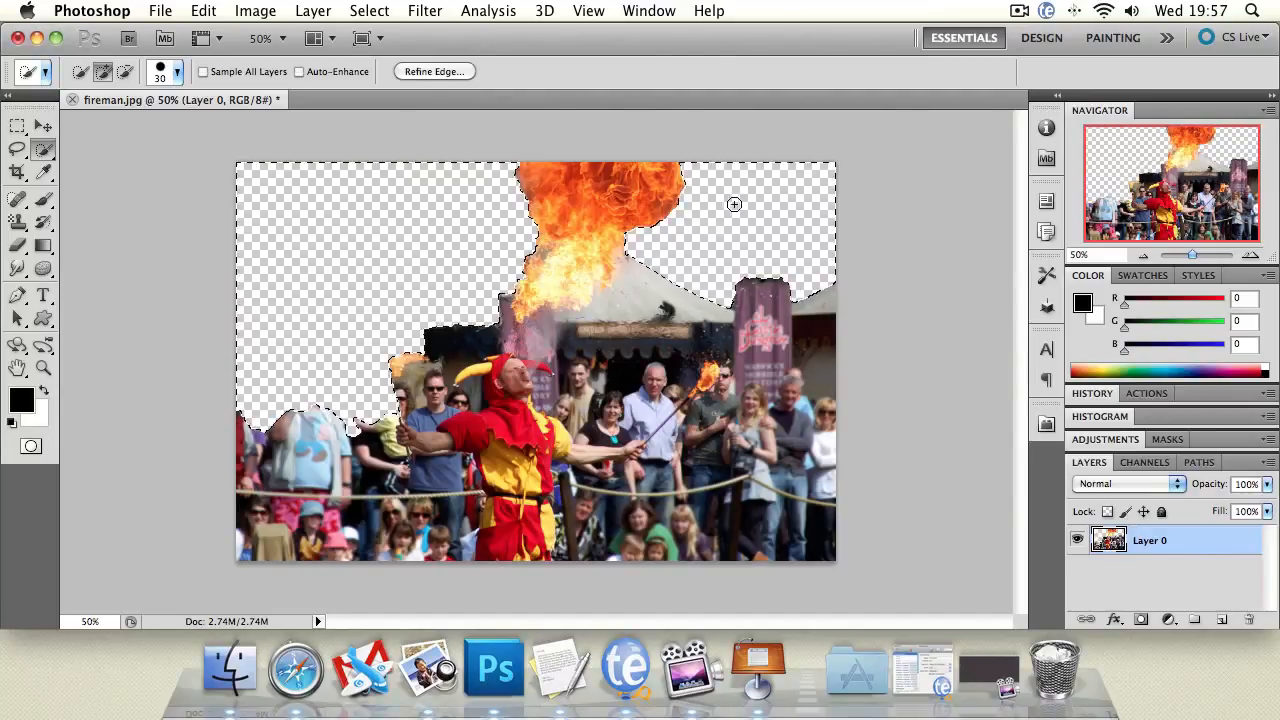
pyautogui.click(19, 152)
pyautogui.press('super+d')
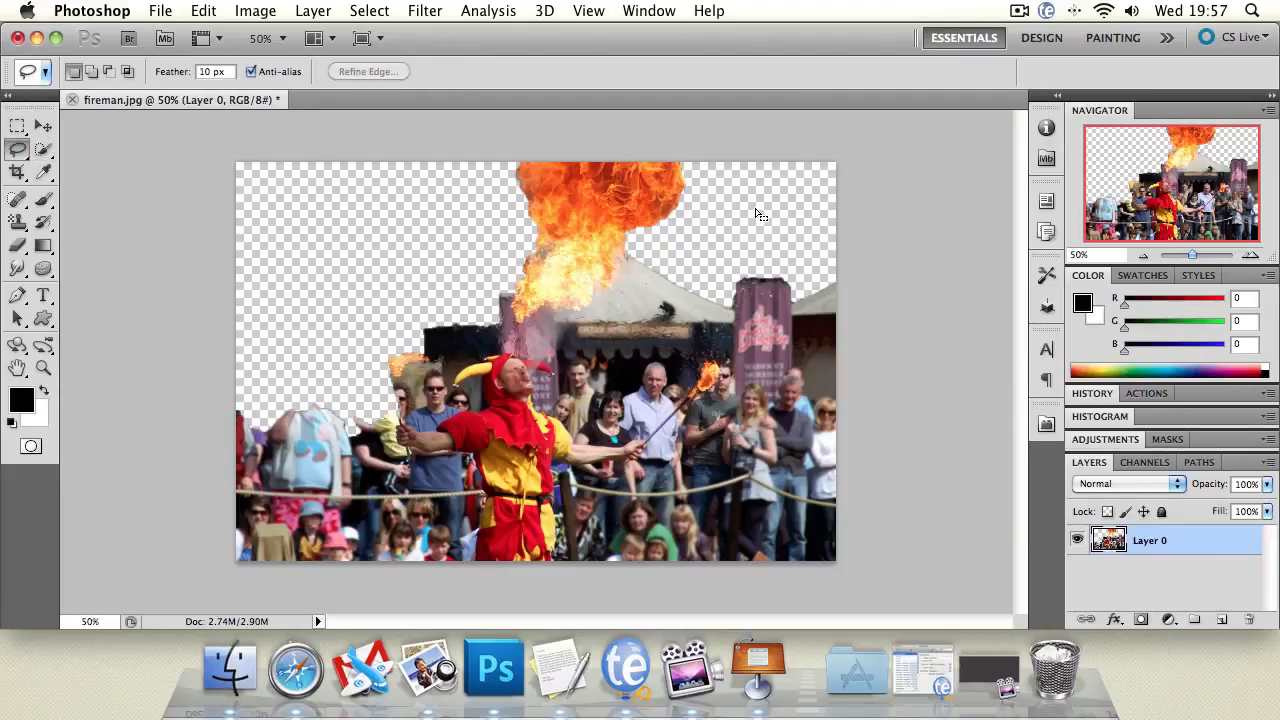
# Step: Undo the wall deletion and clear the restored selection
pyautogui.press('super+alt+z')
pyautogui.press('super+alt+z')
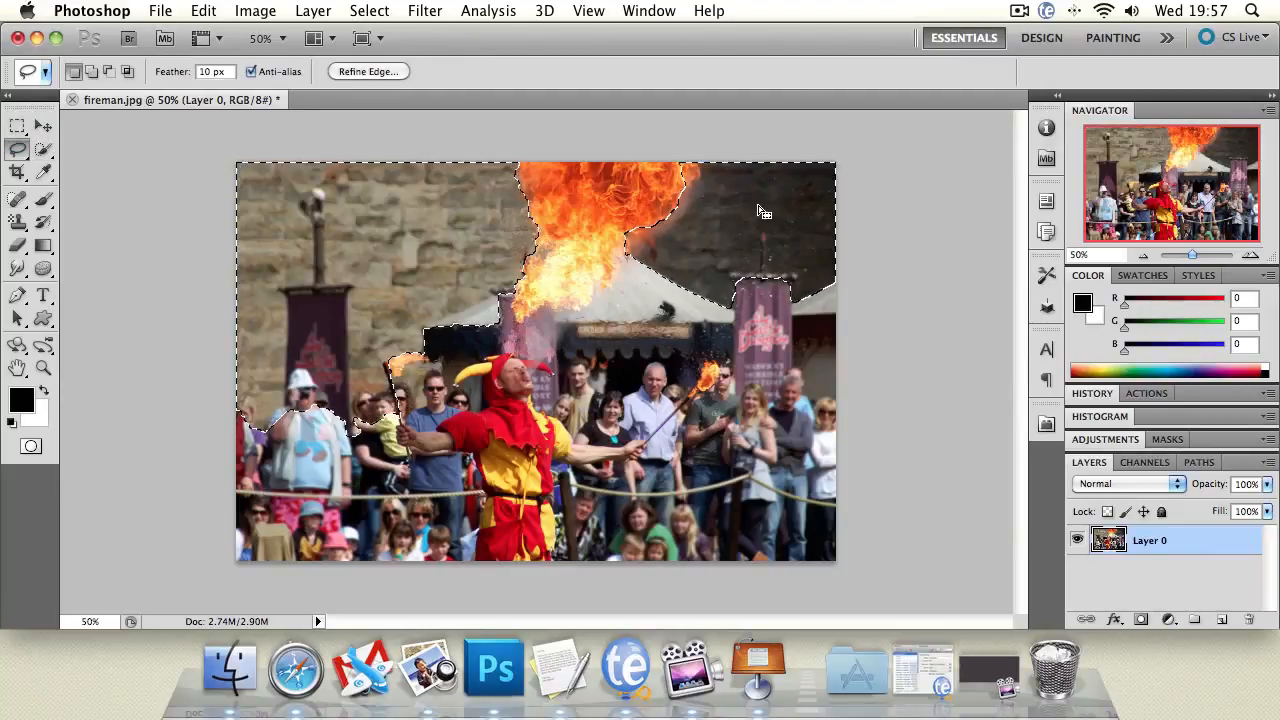
pyautogui.press('super+d')
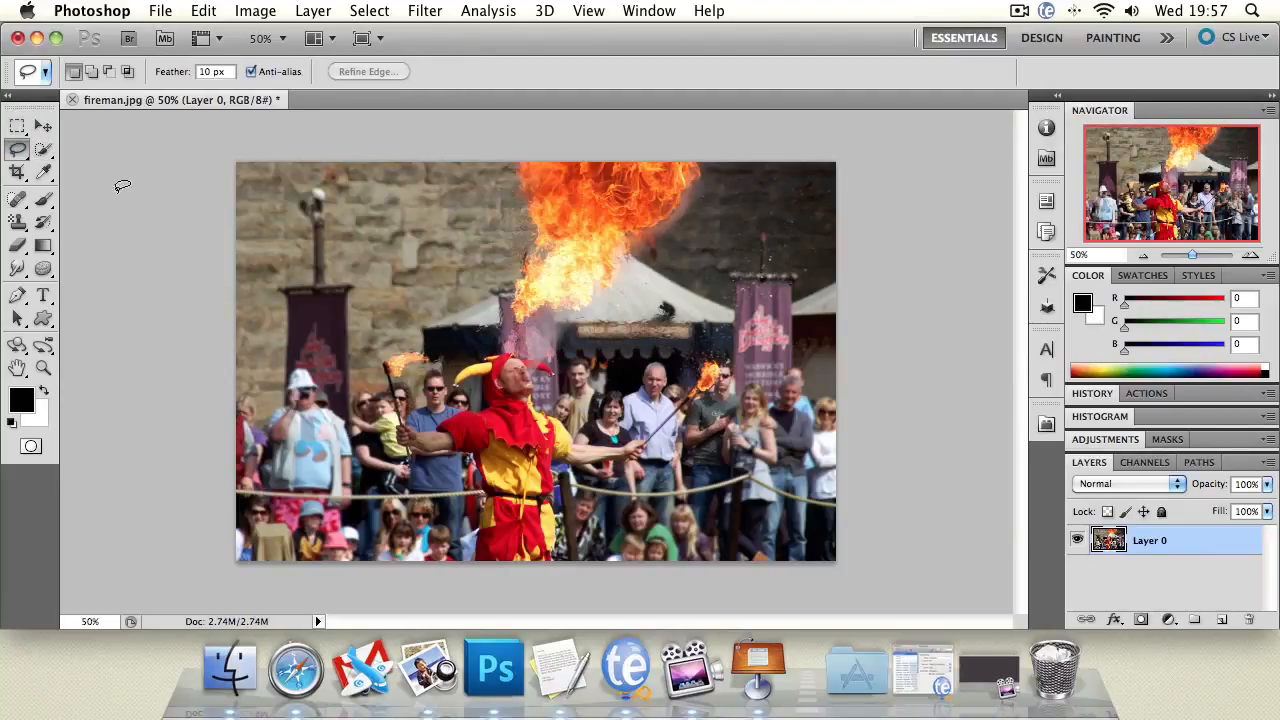
# Step: Draw a crop frame around the jester and the crowd, enlarge it from its corners and reposition it
pyautogui.click(45, 150)
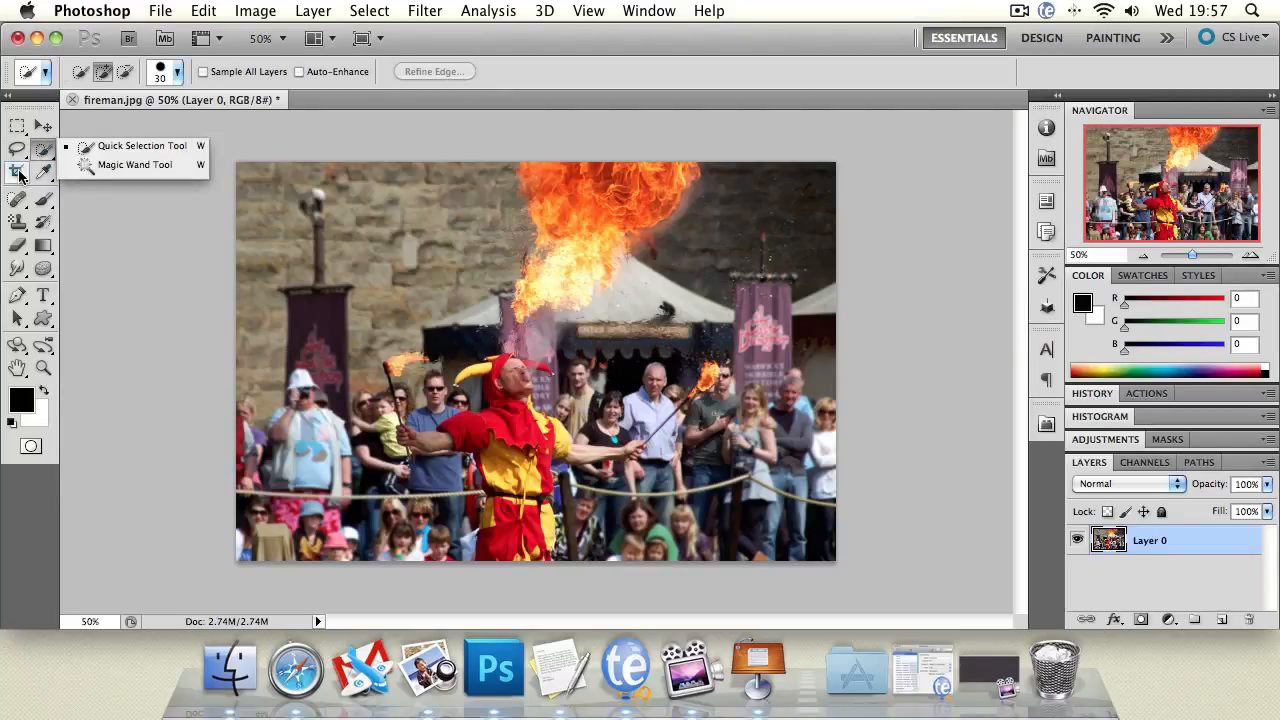
pyautogui.click(17, 171)
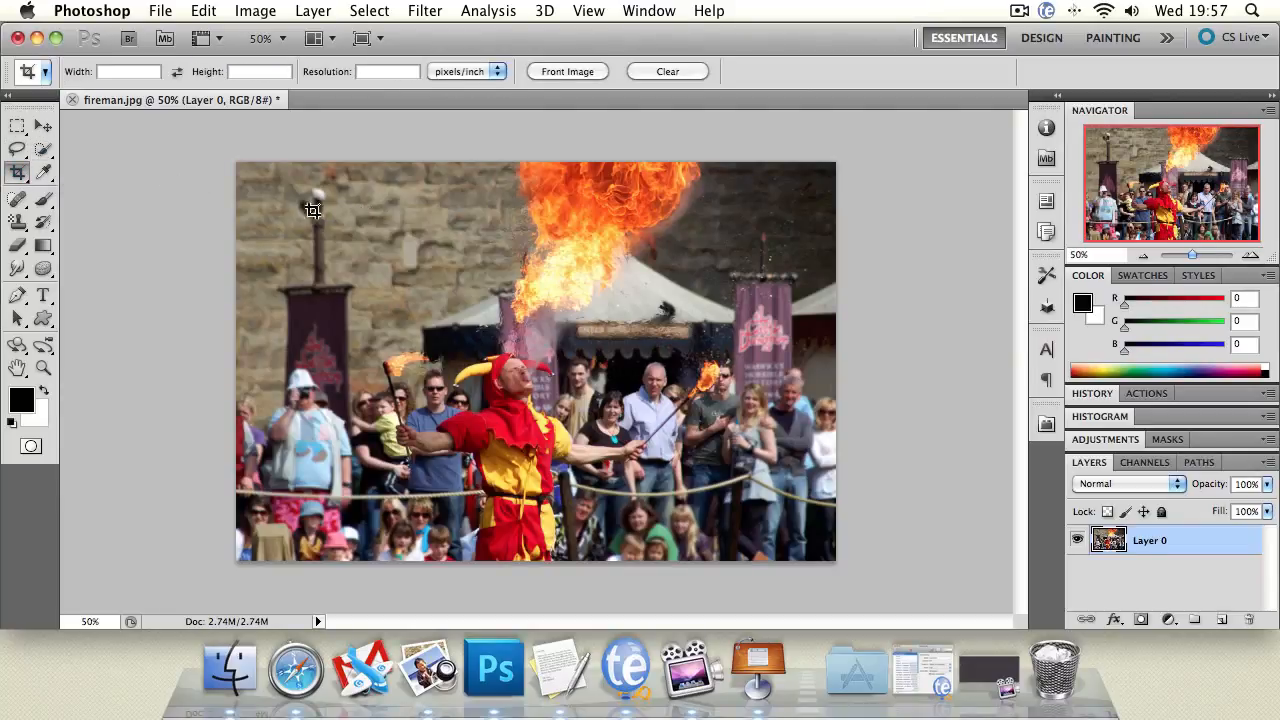
pyautogui.moveTo(290, 200); pyautogui.dragTo(781, 496)
pyautogui.moveTo(287, 199); pyautogui.dragTo(264, 181)
pyautogui.moveTo(783, 499); pyautogui.dragTo(748, 521)
pyautogui.moveTo(600, 258); pyautogui.dragTo(622, 261)
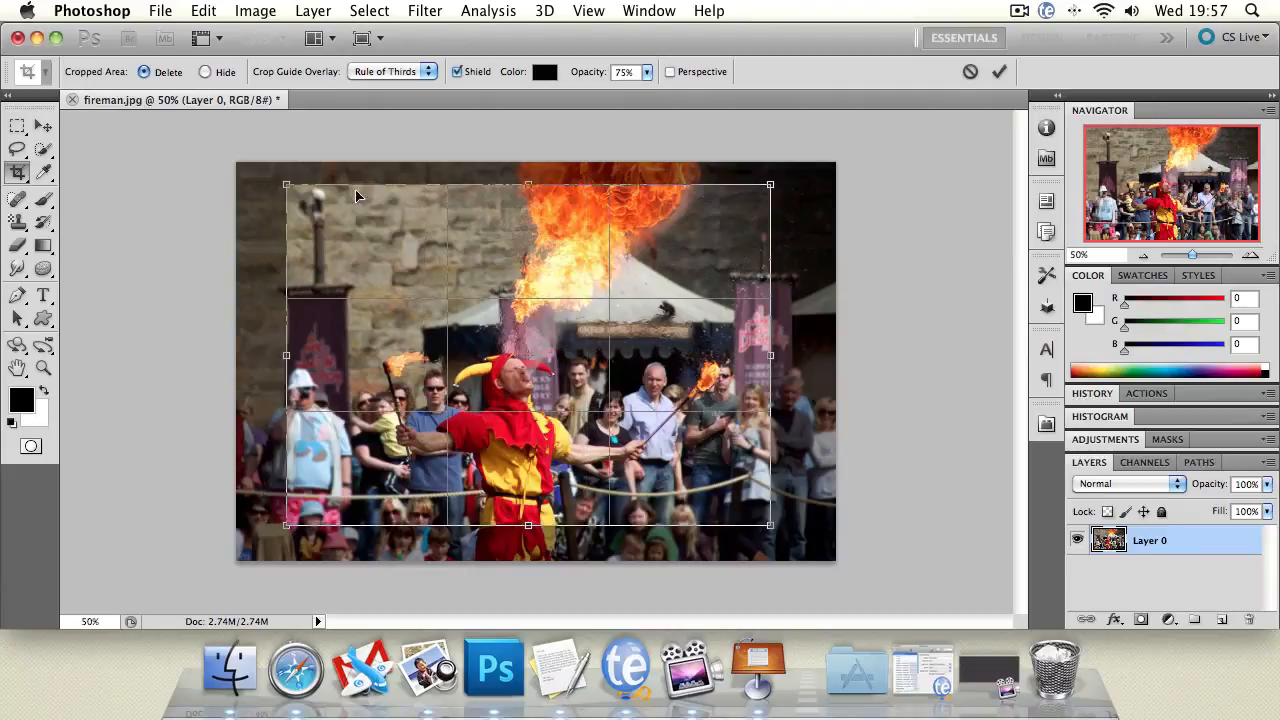
# Step: Widen the crop frame on both sides, lower its upper edge, and shift it slightly left over the photo
pyautogui.moveTo(284, 183); pyautogui.dragTo(262, 181)
pyautogui.moveTo(770, 181); pyautogui.dragTo(792, 179)
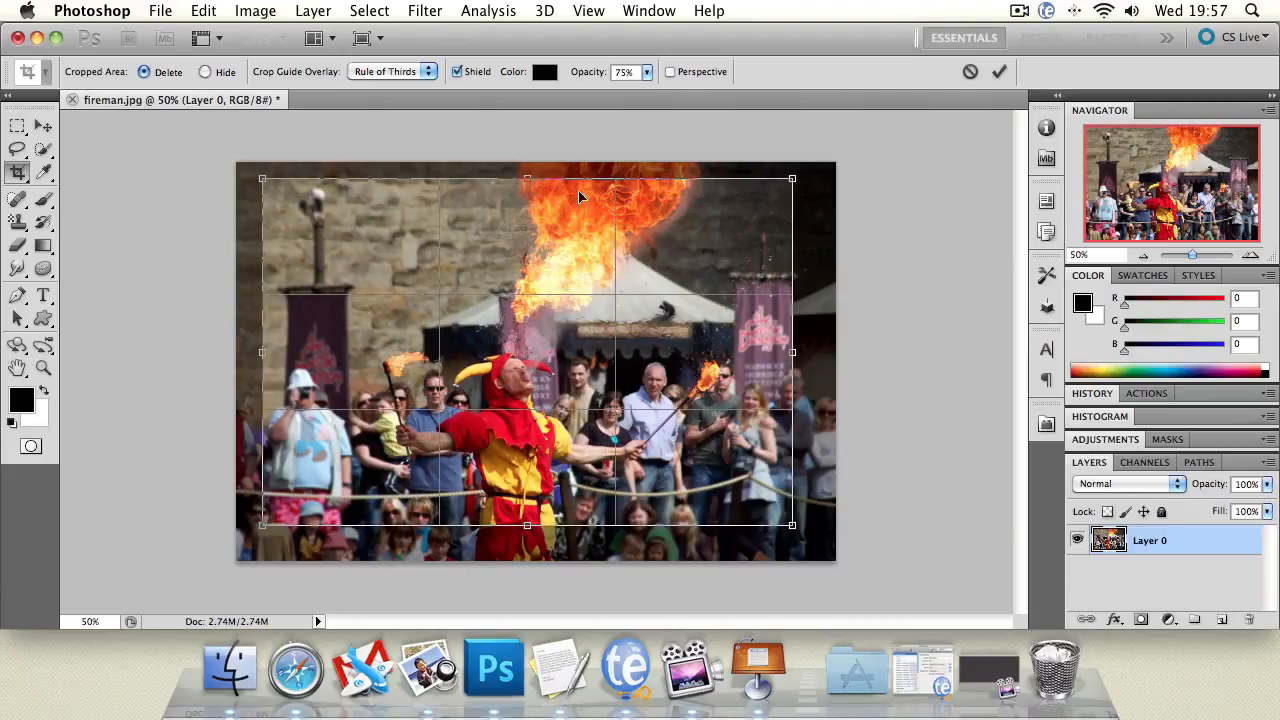
pyautogui.moveTo(528, 179)
pyautogui.mouseDown()
pyautogui.moveTo(543, 286)
pyautogui.moveTo(531, 192)
pyautogui.mouseUp()
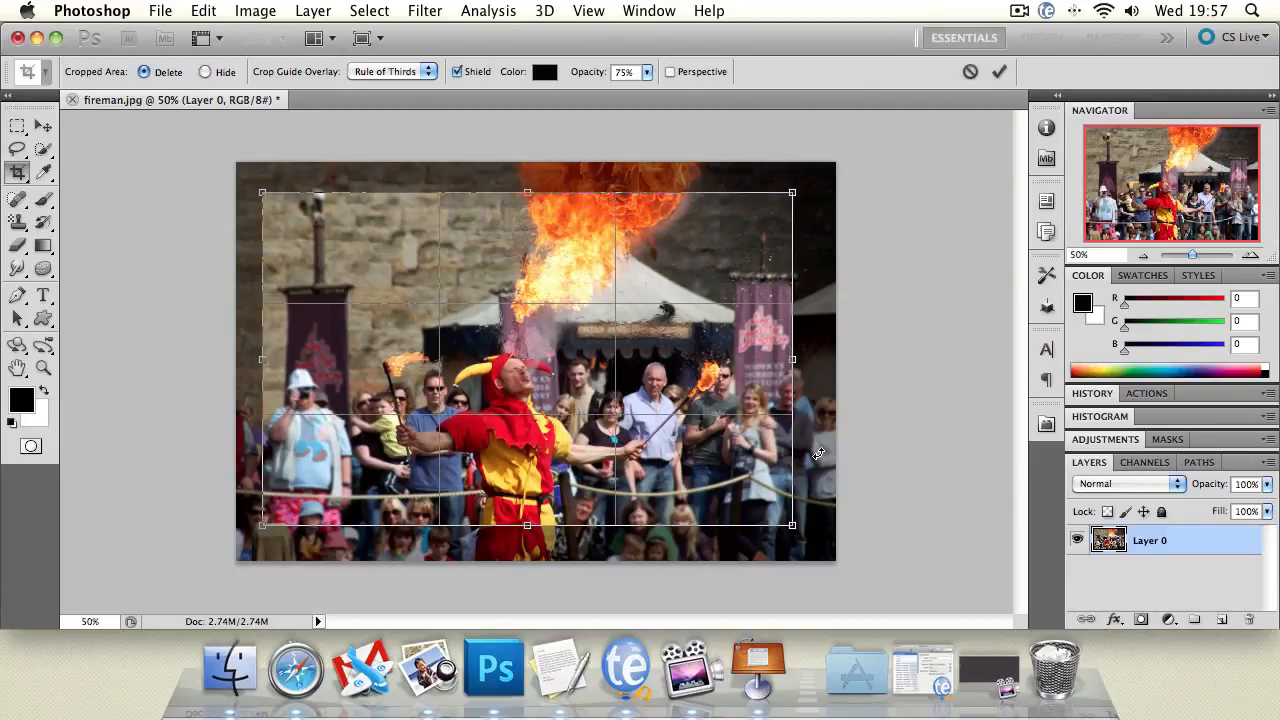
pyautogui.moveTo(626, 328); pyautogui.dragTo(619, 326)
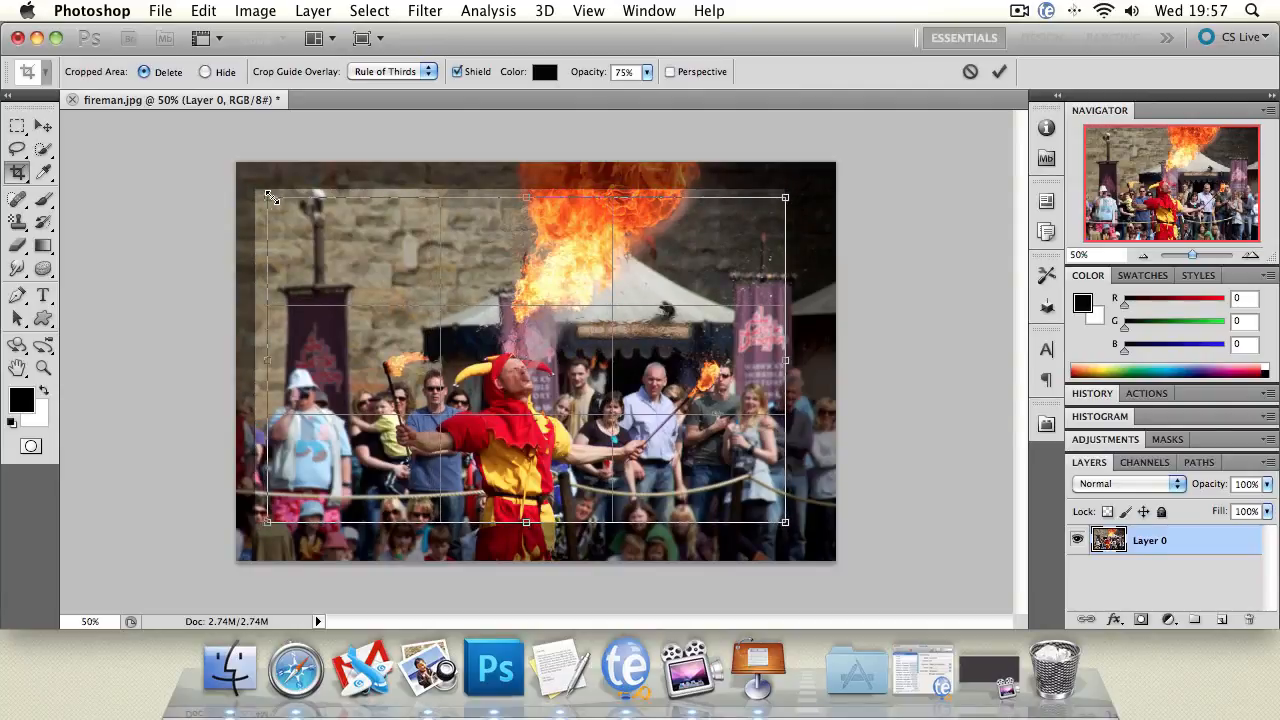
pyautogui.moveTo(264, 192); pyautogui.dragTo(275, 200)
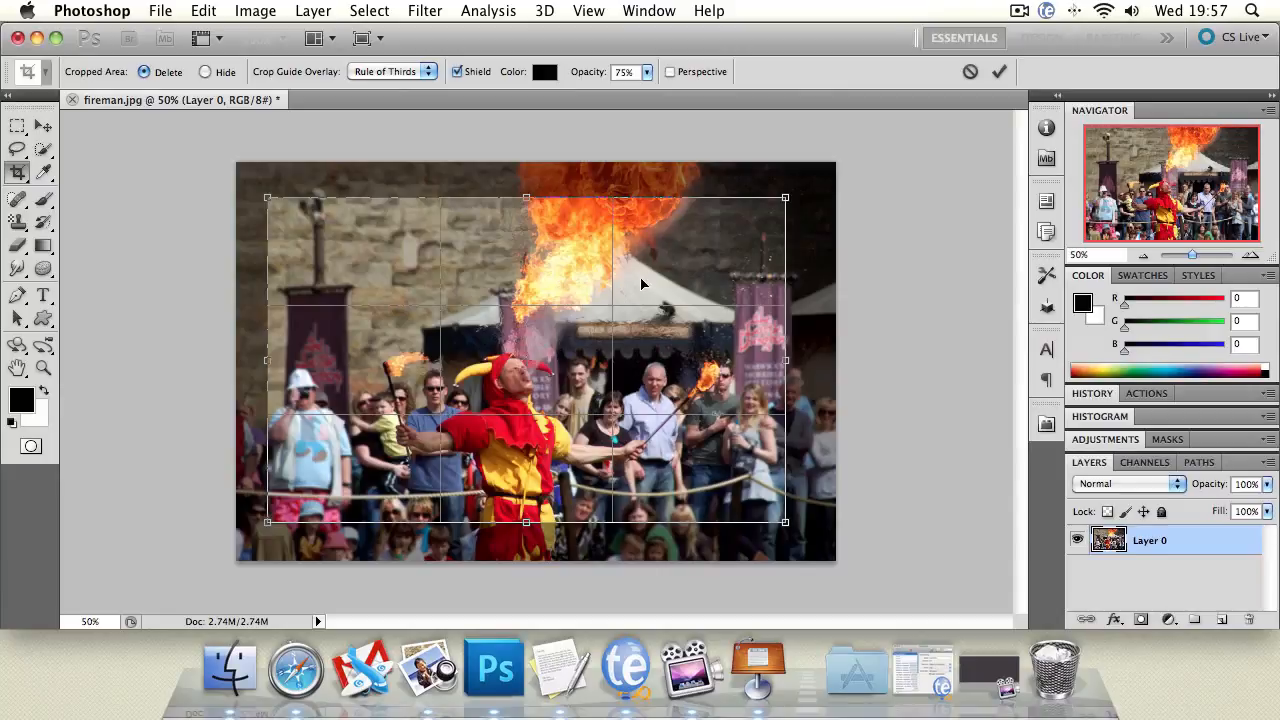
pyautogui.moveTo(640, 281); pyautogui.dragTo(628, 281)
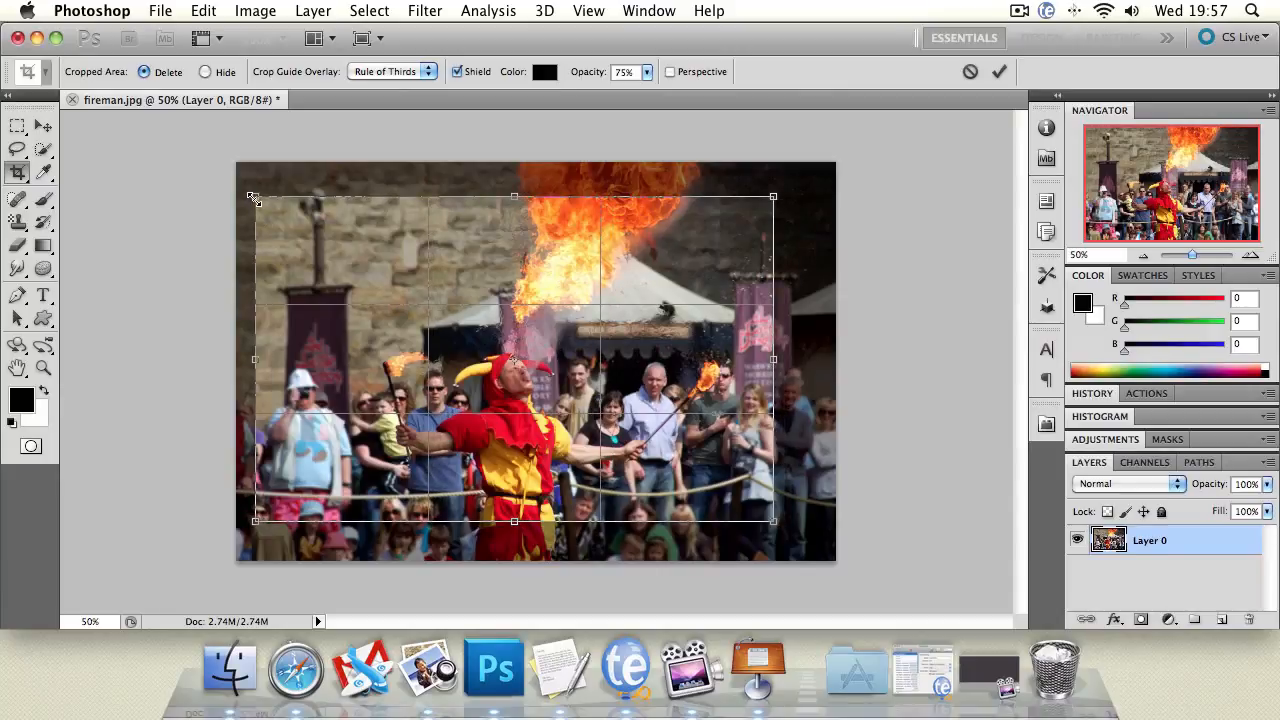
# Step: Narrow the crop frame from its upper-left corner, move it right to exclude the left banner, and apply the crop
pyautogui.moveTo(253, 197); pyautogui.dragTo(320, 203)
pyautogui.moveTo(483, 263); pyautogui.dragTo(520, 263)
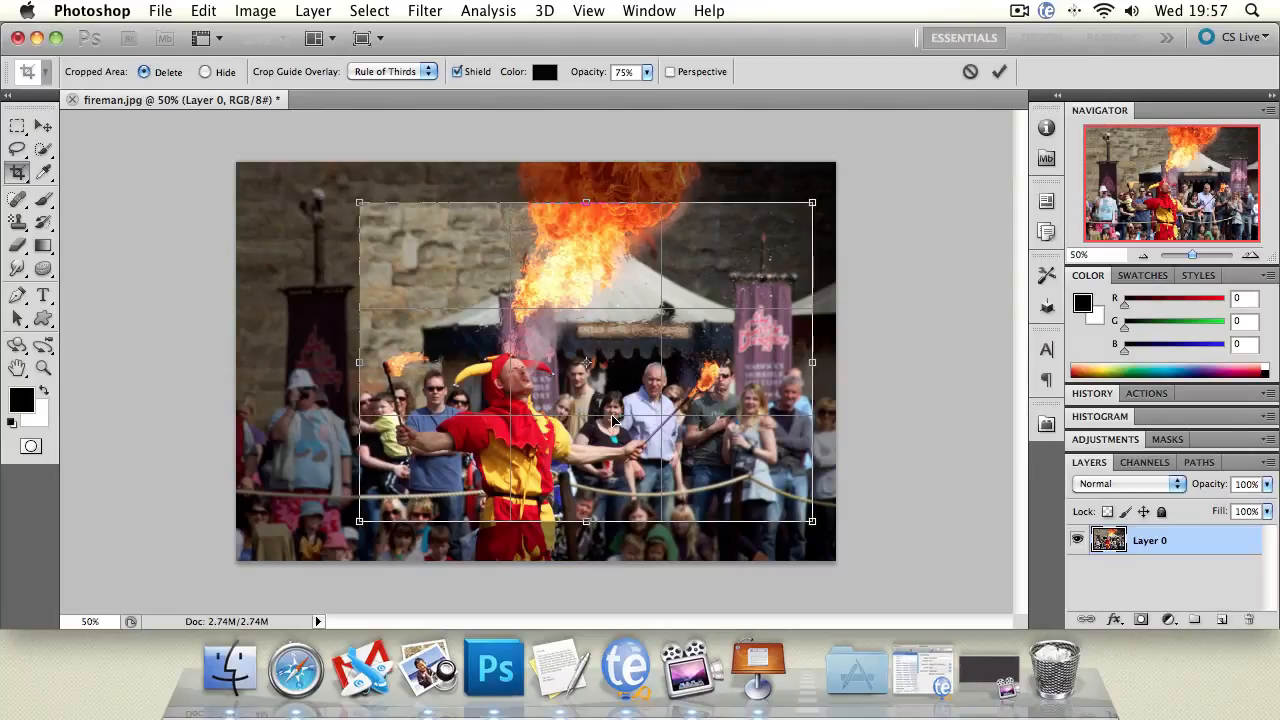
pyautogui.press('Return')
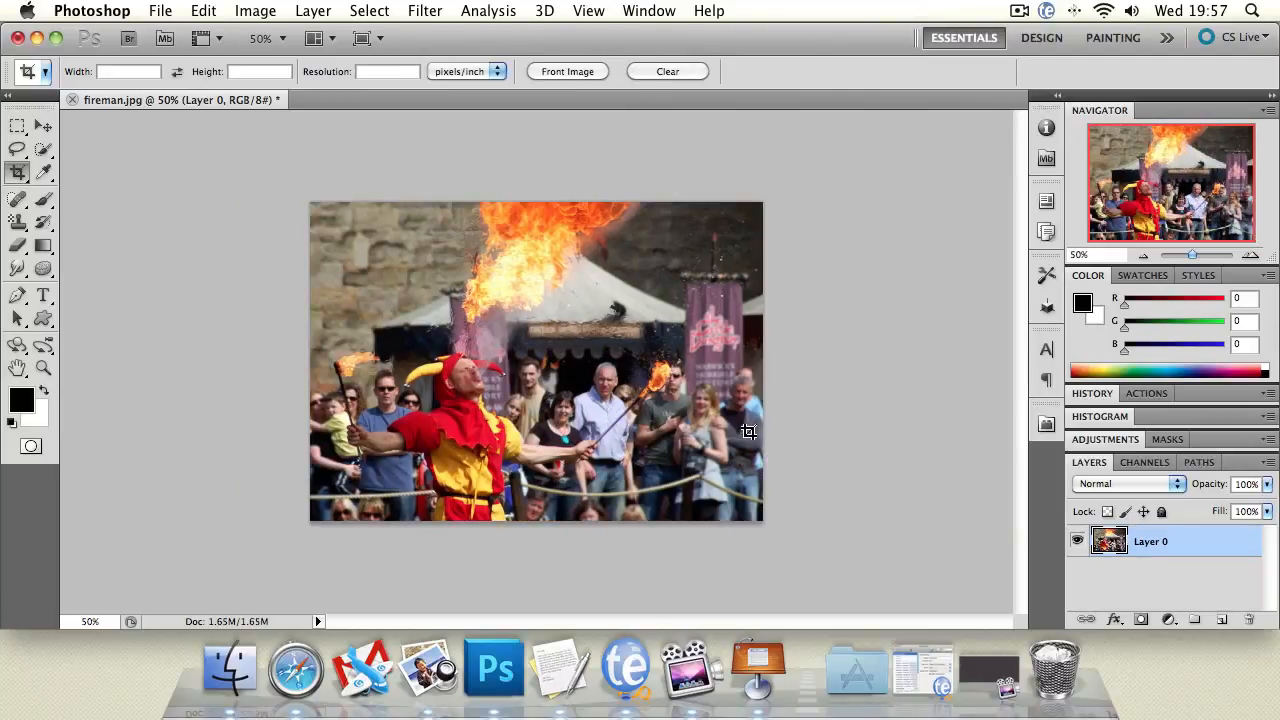
# Step: Undo the crop of the photo
pyautogui.press('super+z')
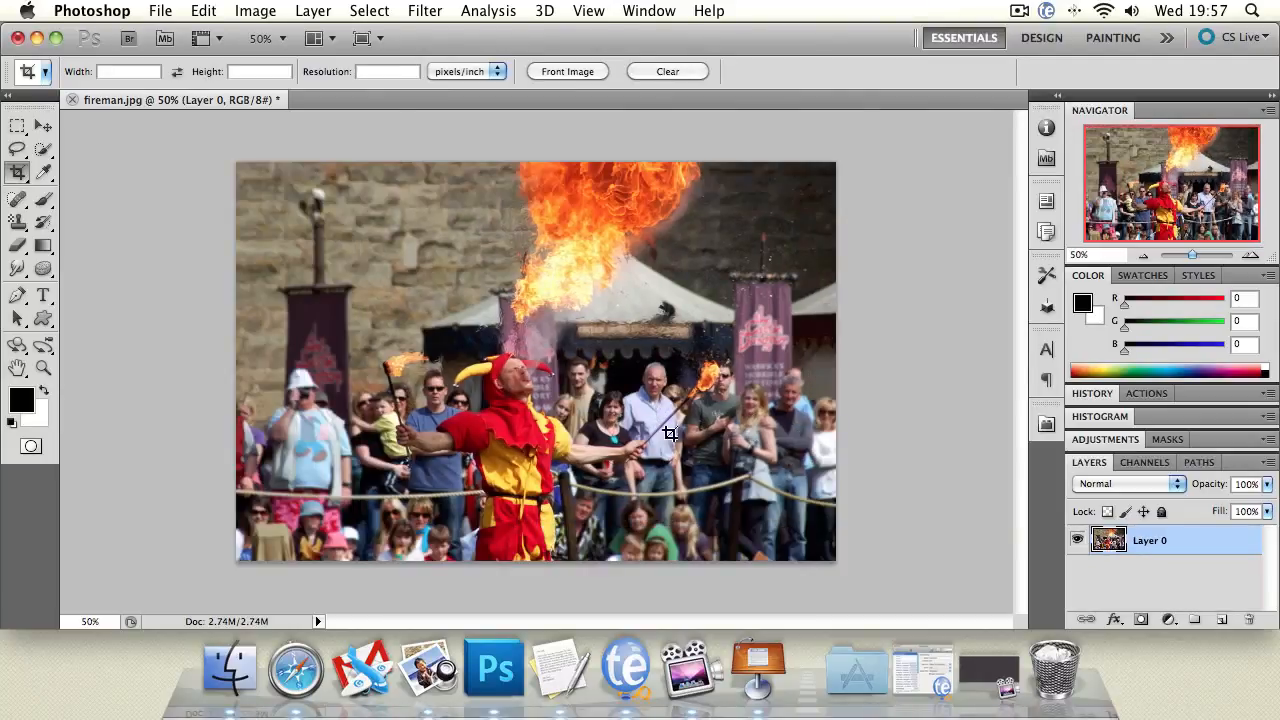
pyautogui.click(20, 174)
pyautogui.click(126, 141)
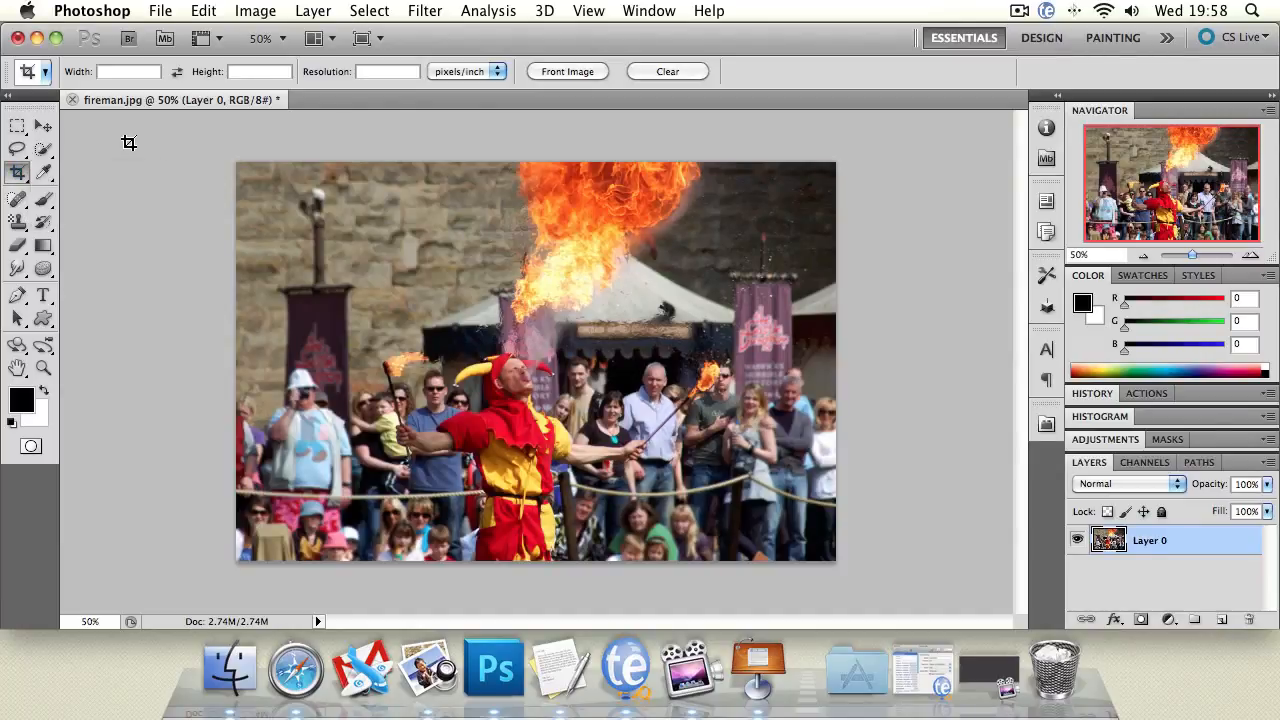
# Step: Sample foreground colours from the photo with the Eyedropper, finishing with the orange of the flame (RGB 255, 124, 29)
pyautogui.click(43, 174)
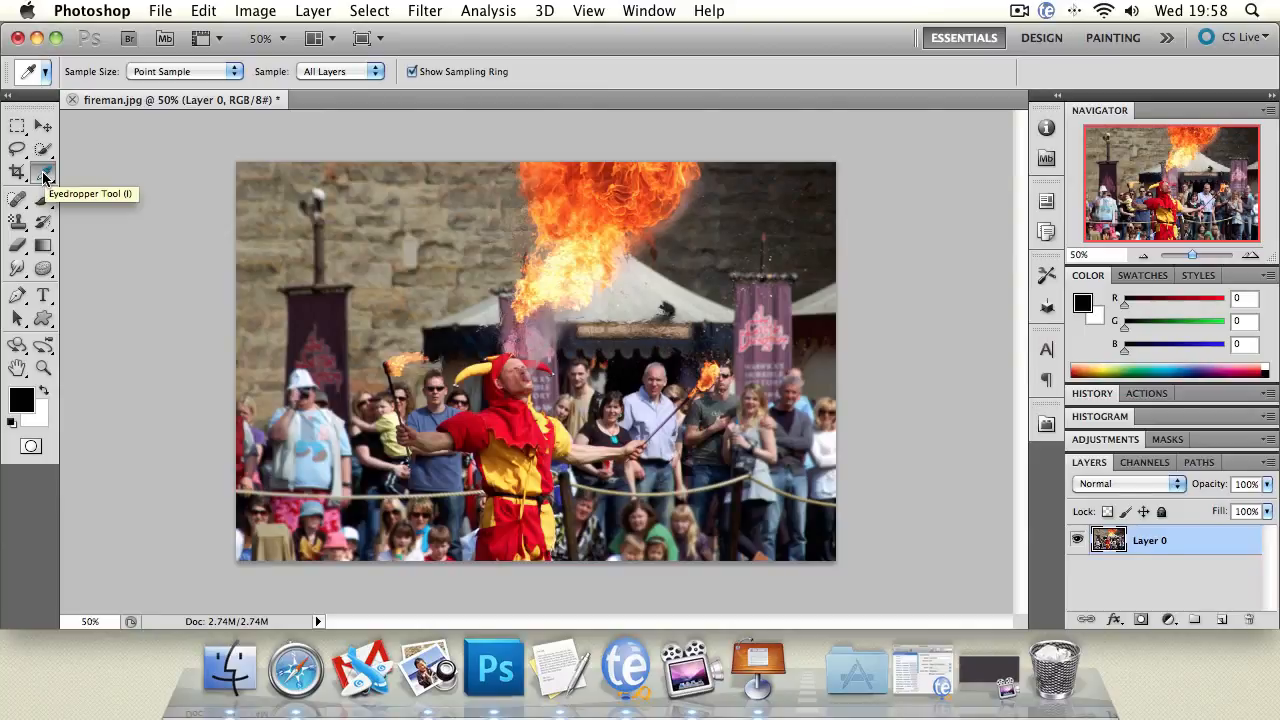
pyautogui.click(44, 176)
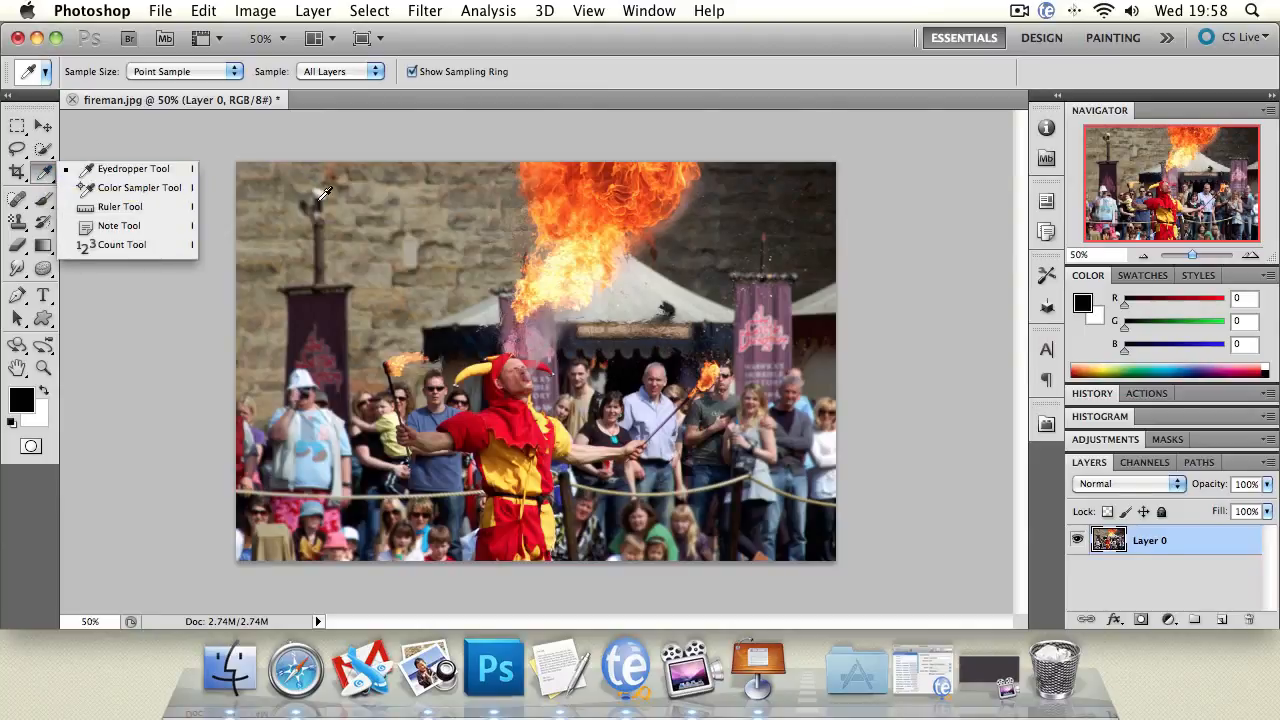
pyautogui.click(292, 162)
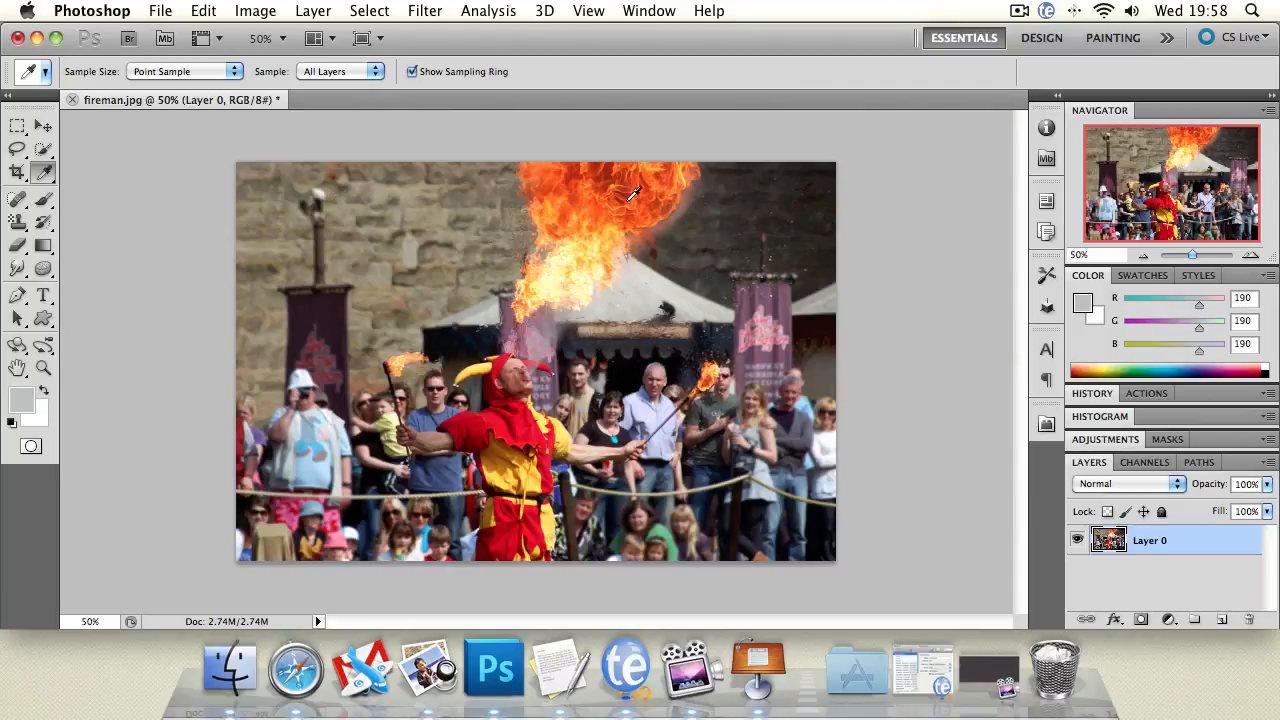
pyautogui.click(807, 160)
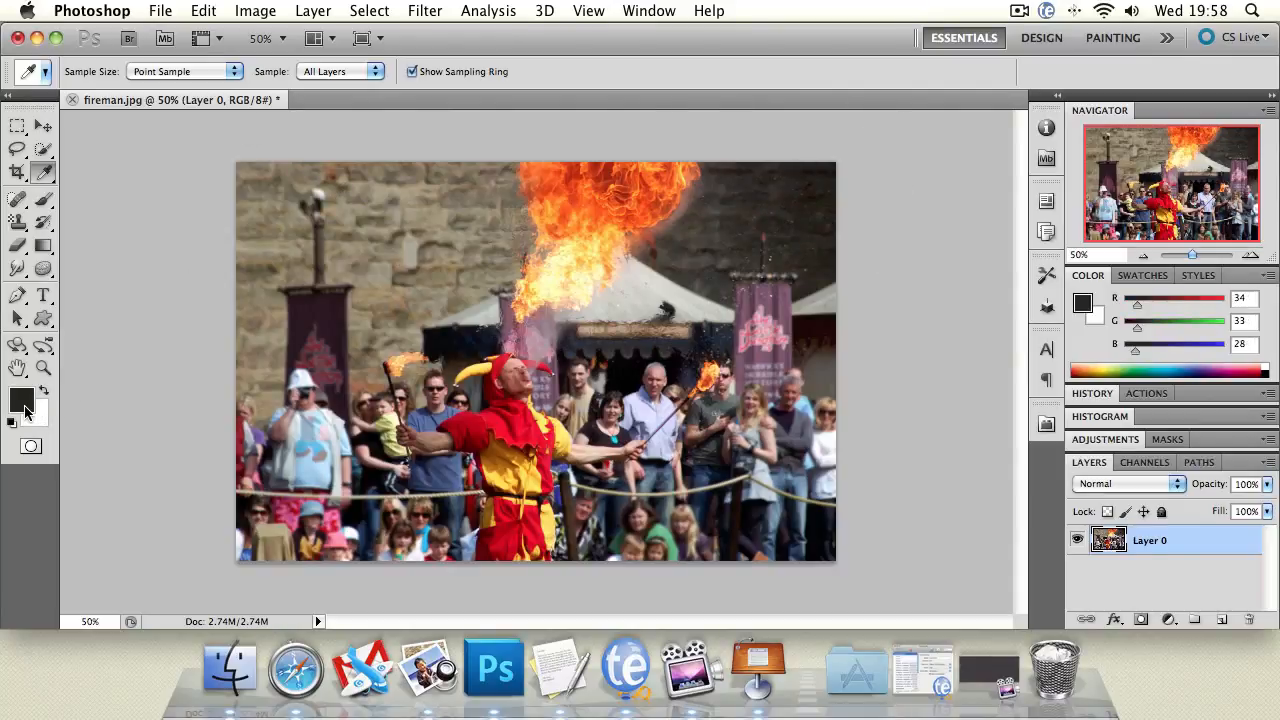
pyautogui.moveTo(760, 170); pyautogui.dragTo(561, 190)
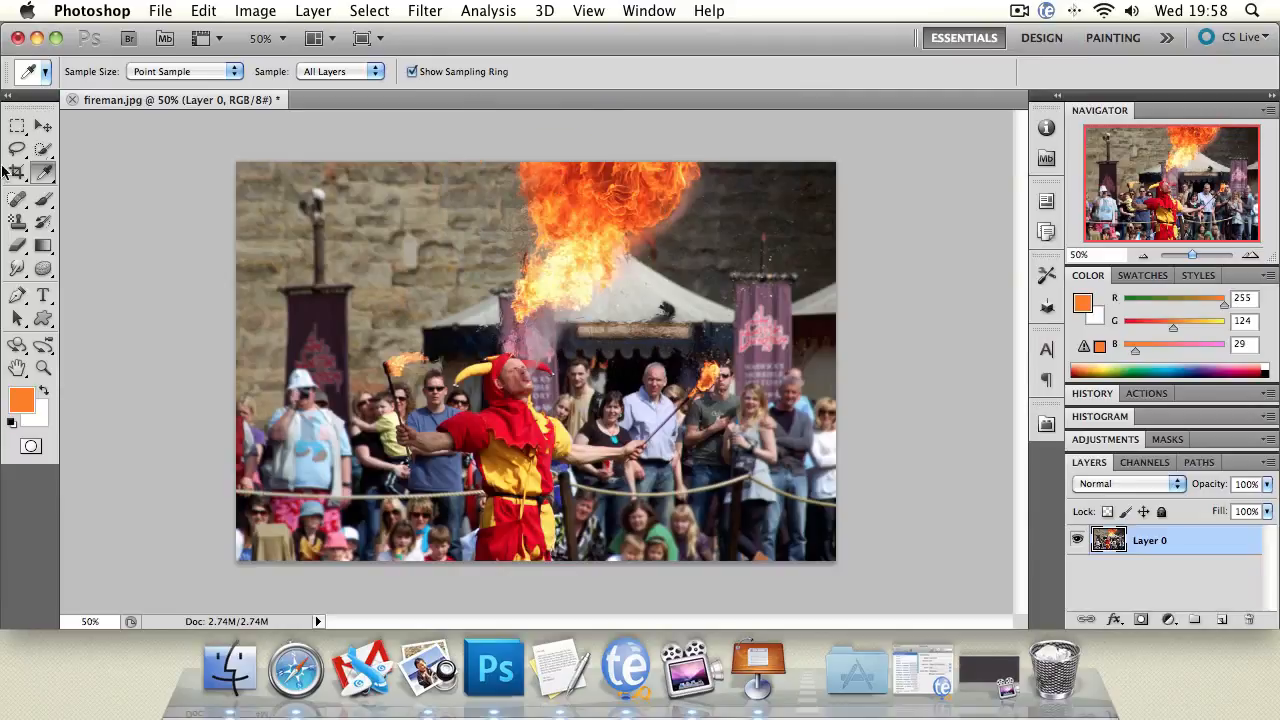
# Step: Use the Healing Brush with a source point on the stone wall to retouch the wall above the right banner
pyautogui.click(25, 202)
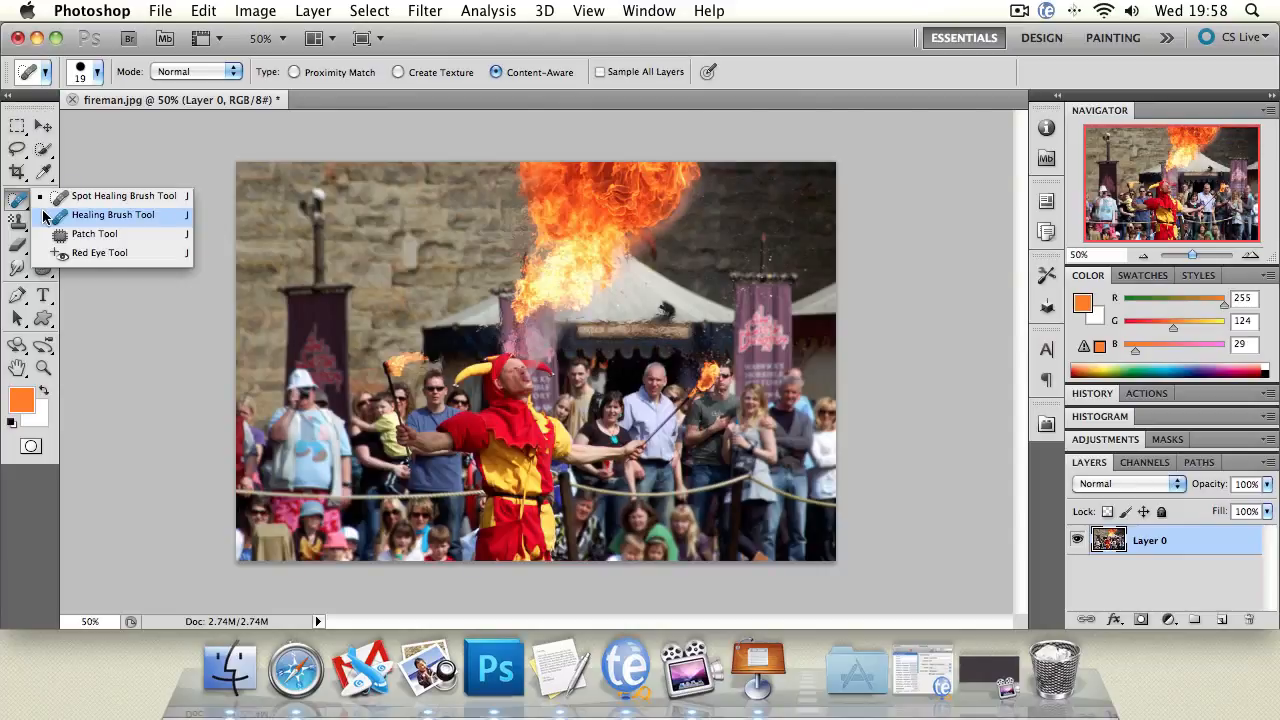
pyautogui.click(100, 215)
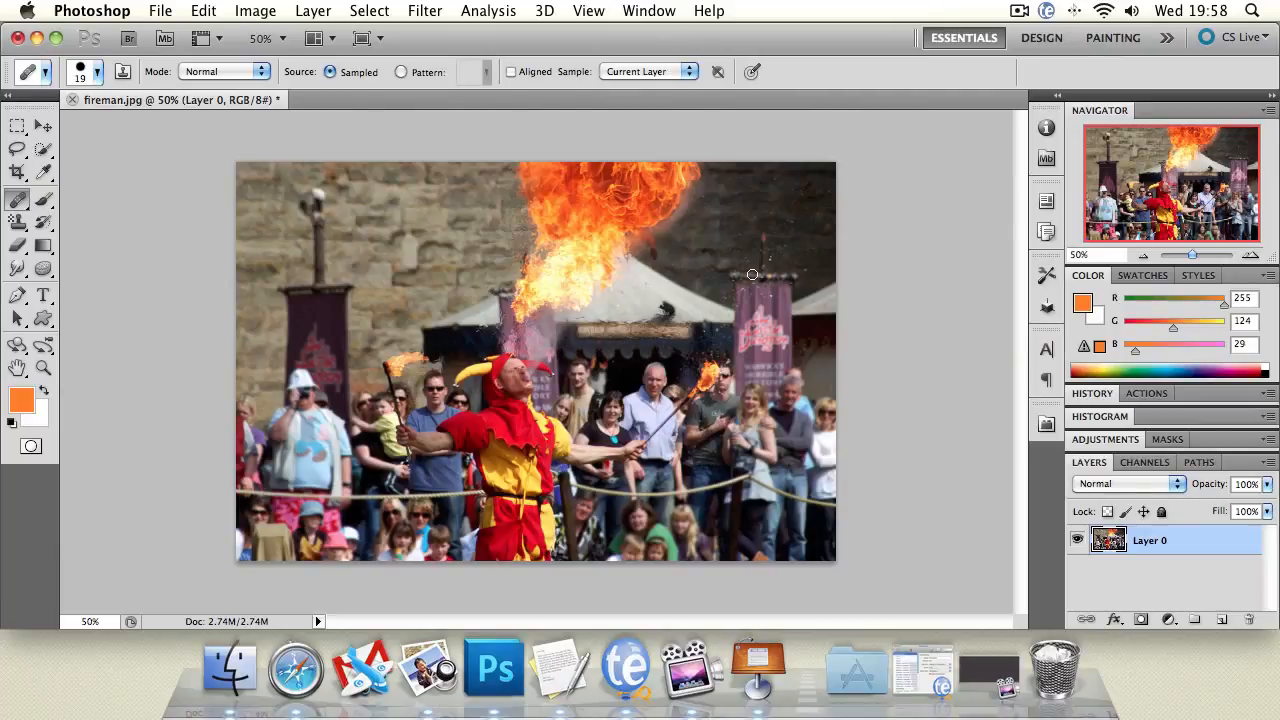
pyautogui.click(780, 199)
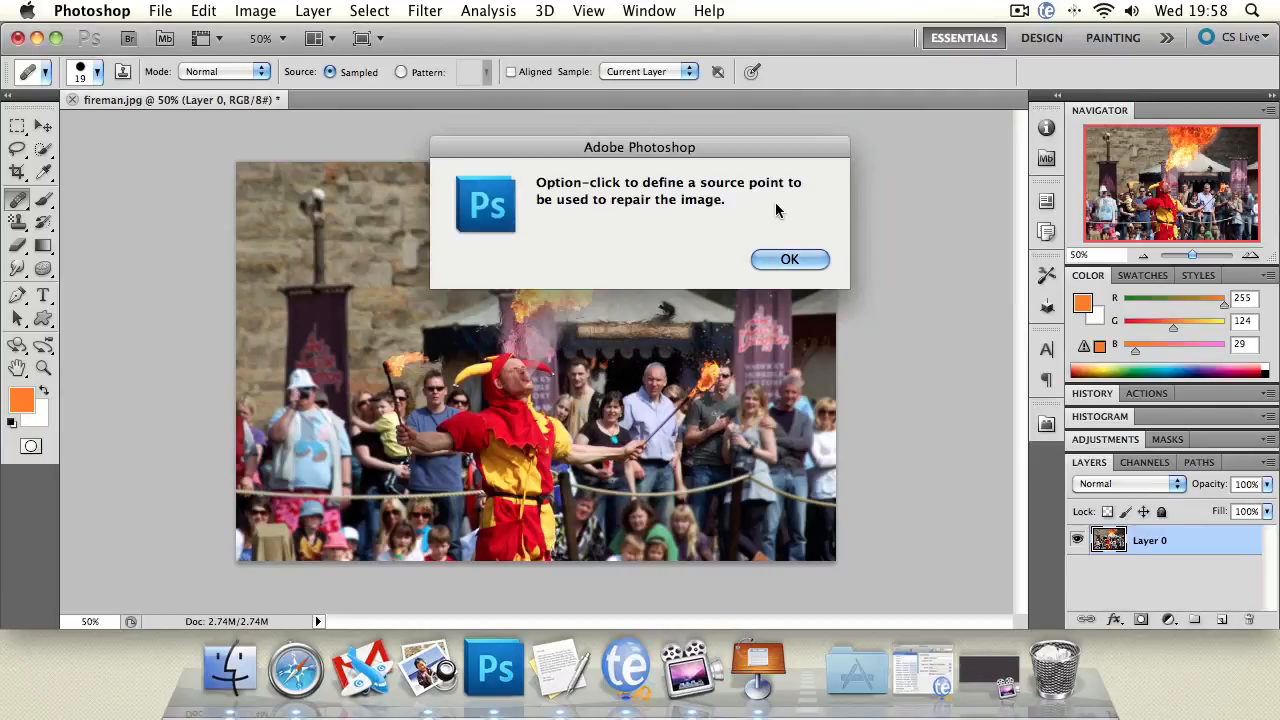
pyautogui.click(788, 260)
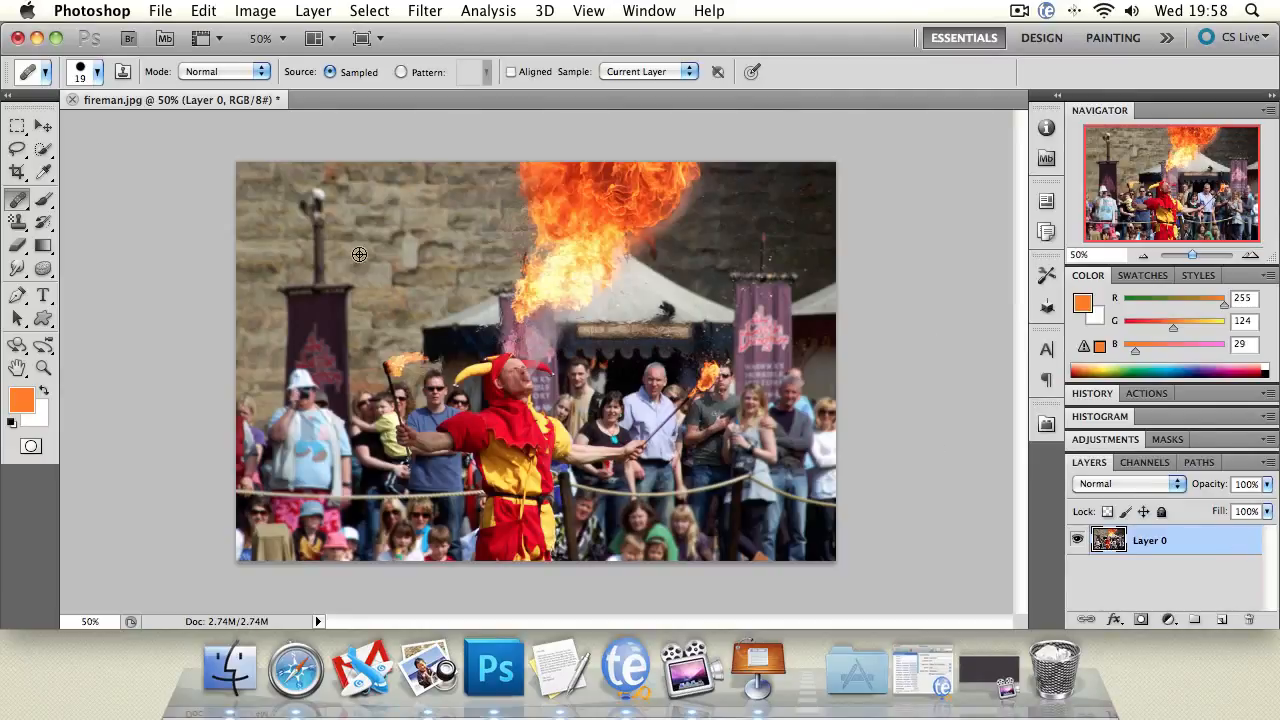
pyautogui.moveTo(773, 211)
pyautogui.mouseDown()
pyautogui.moveTo(791, 225)
pyautogui.moveTo(762, 231)
pyautogui.moveTo(782, 226)
pyautogui.mouseUp()
# Step: Use the Spot Healing Brush to paint short strokes on the stone wall, over the flame, and beside the right banner's pole
pyautogui.click(14, 205)
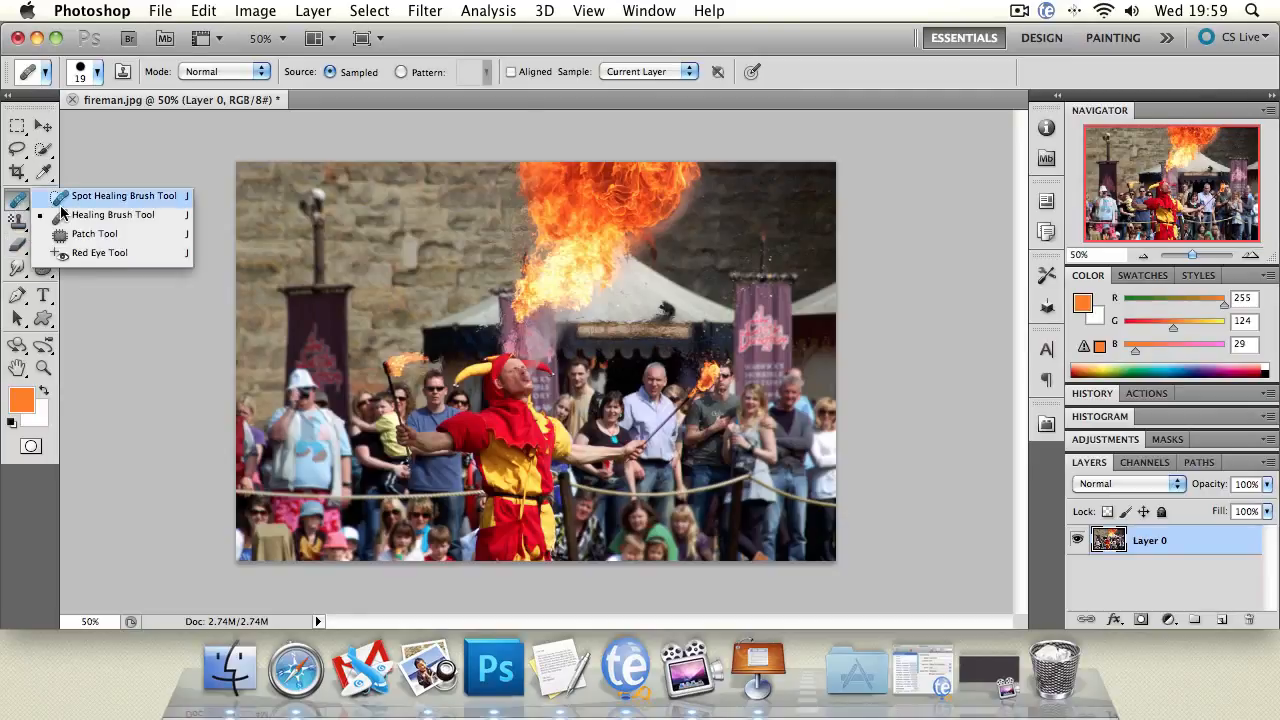
pyautogui.click(110, 196)
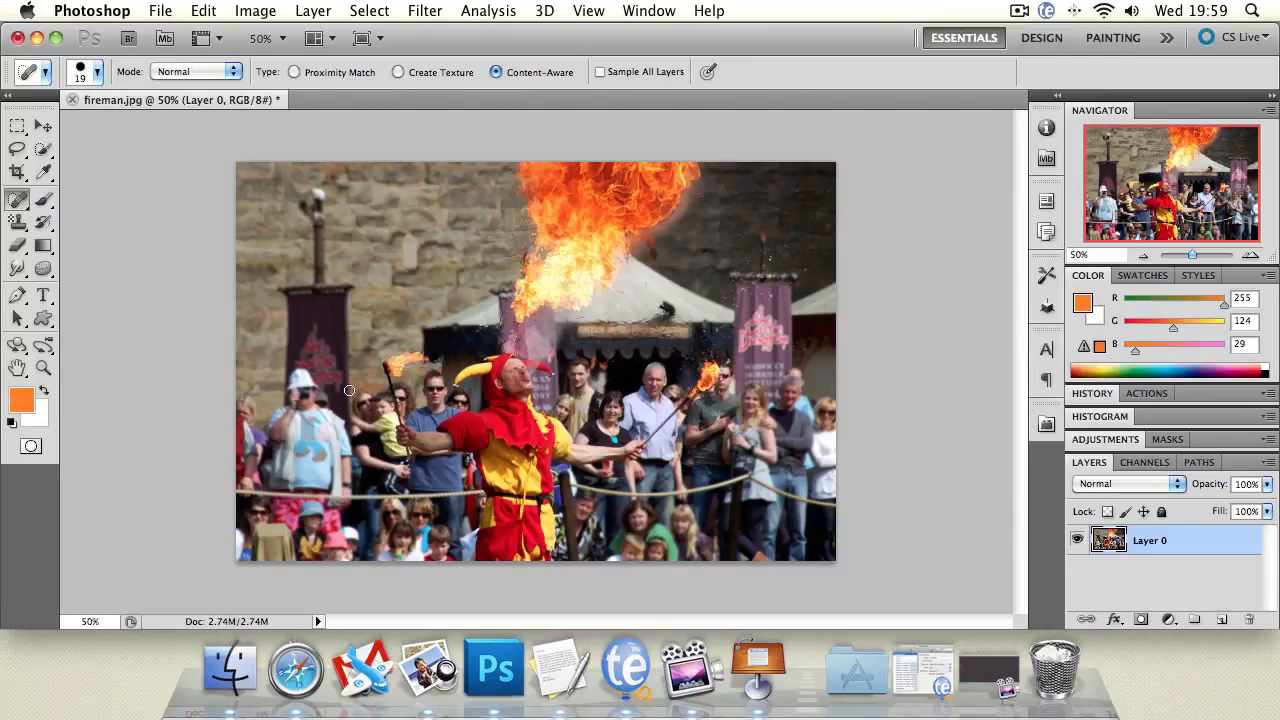
pyautogui.click(18, 198)
pyautogui.click(50, 198)
pyautogui.moveTo(416, 245)
pyautogui.mouseDown()
pyautogui.moveTo(400, 248)
pyautogui.moveTo(409, 261)
pyautogui.mouseUp()
pyautogui.moveTo(586, 211); pyautogui.dragTo(560, 212)
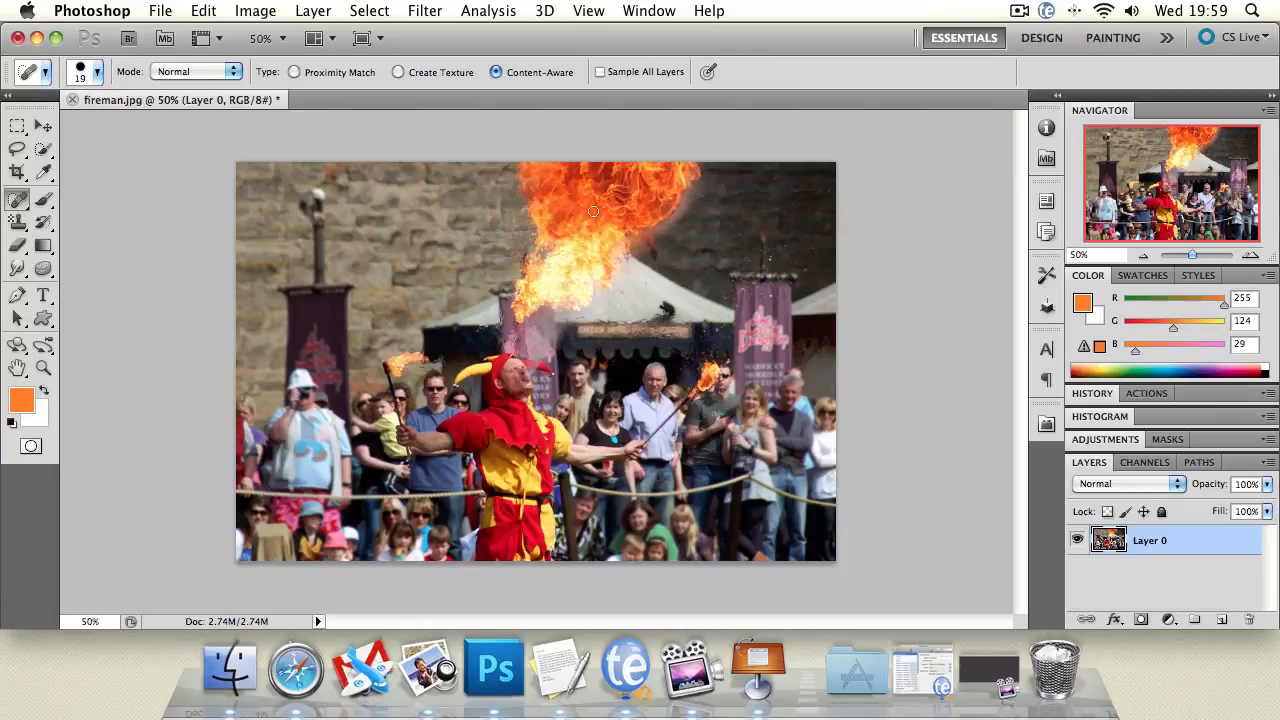
pyautogui.moveTo(785, 260)
pyautogui.mouseDown()
pyautogui.moveTo(770, 242)
pyautogui.moveTo(770, 266)
pyautogui.moveTo(806, 282)
pyautogui.mouseUp()
# Step: Set up the Brush tool with the 60 px hard round preset and enlarge its size to 114 px
pyautogui.click(41, 201)
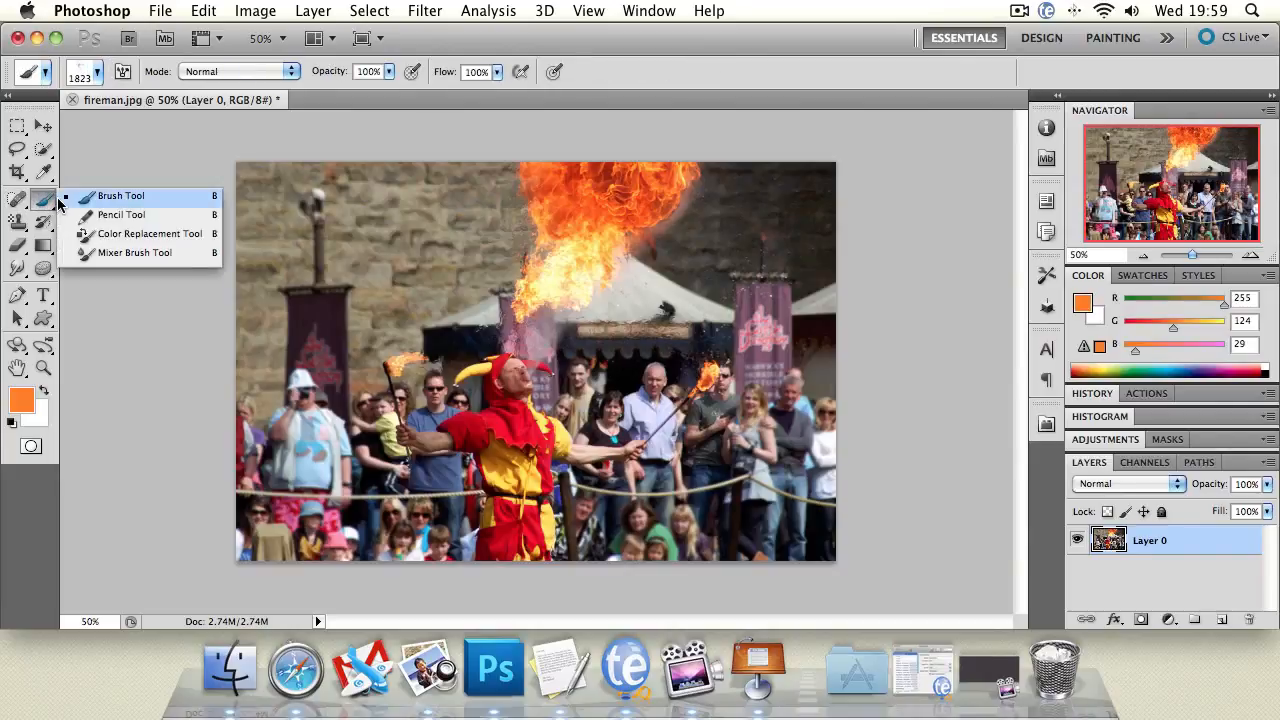
pyautogui.click(60, 199)
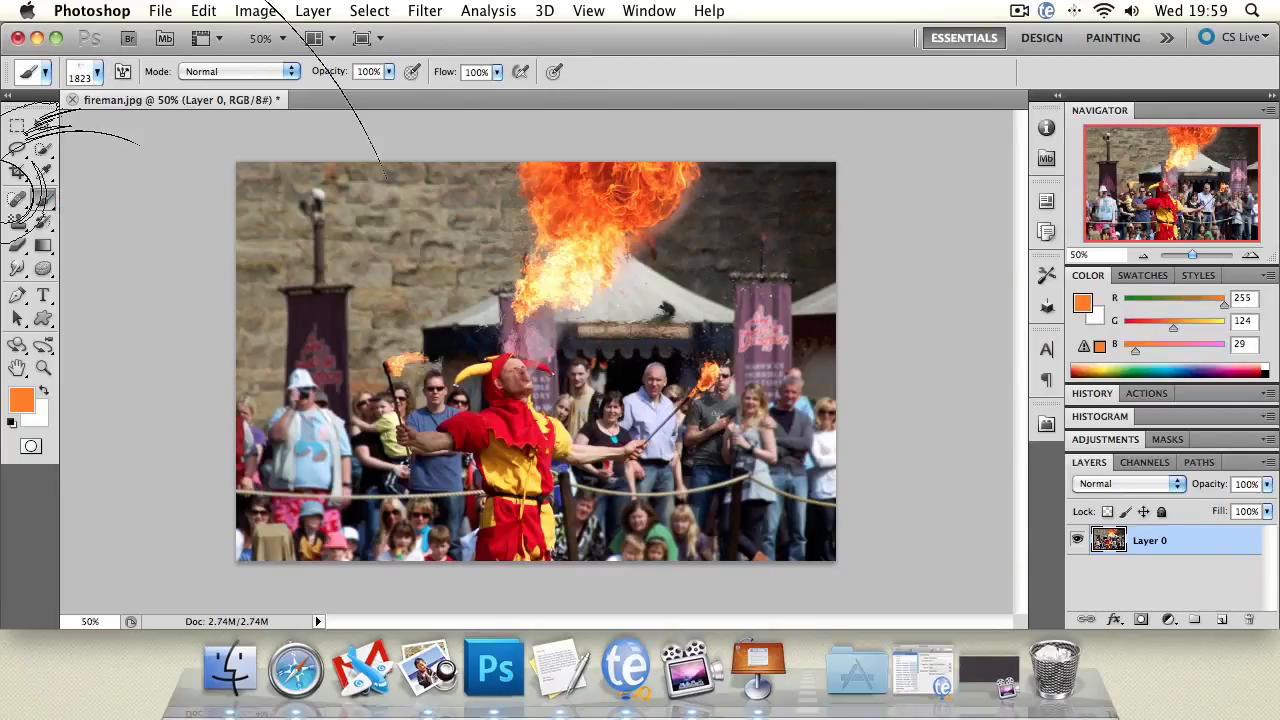
pyautogui.click(99, 72)
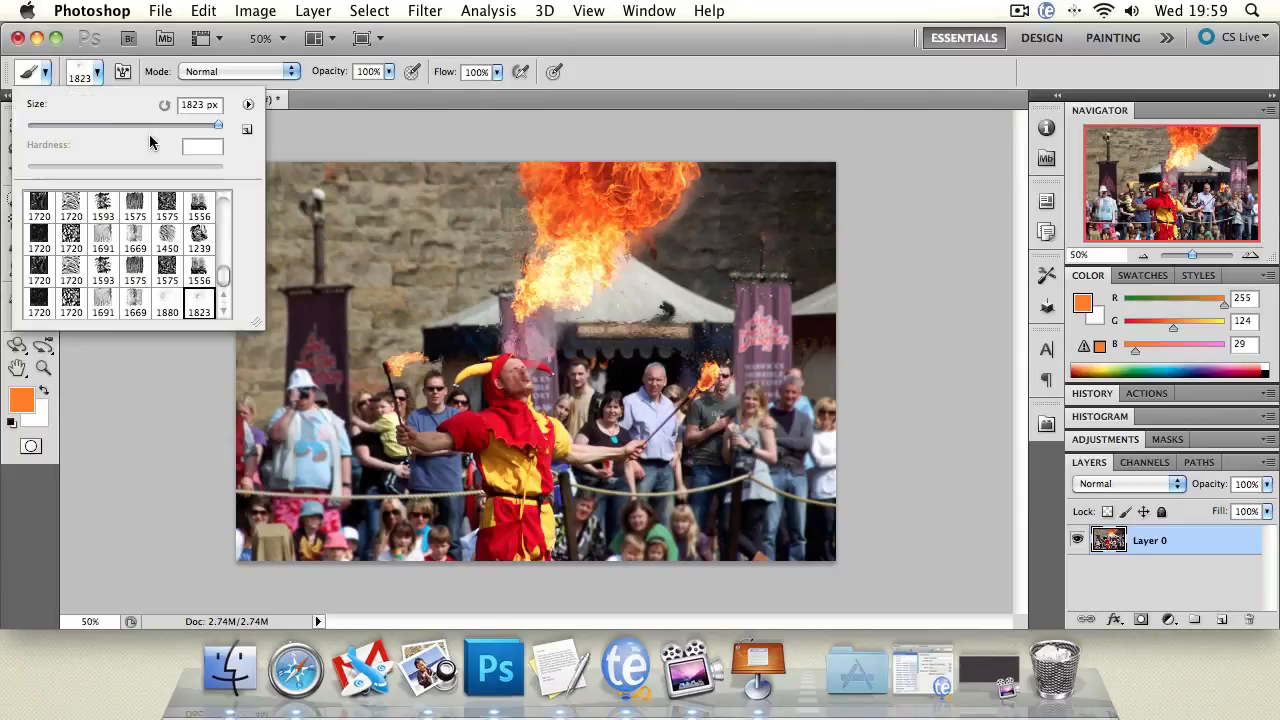
pyautogui.moveTo(223, 271); pyautogui.dragTo(225, 190)
pyautogui.click(203, 205)
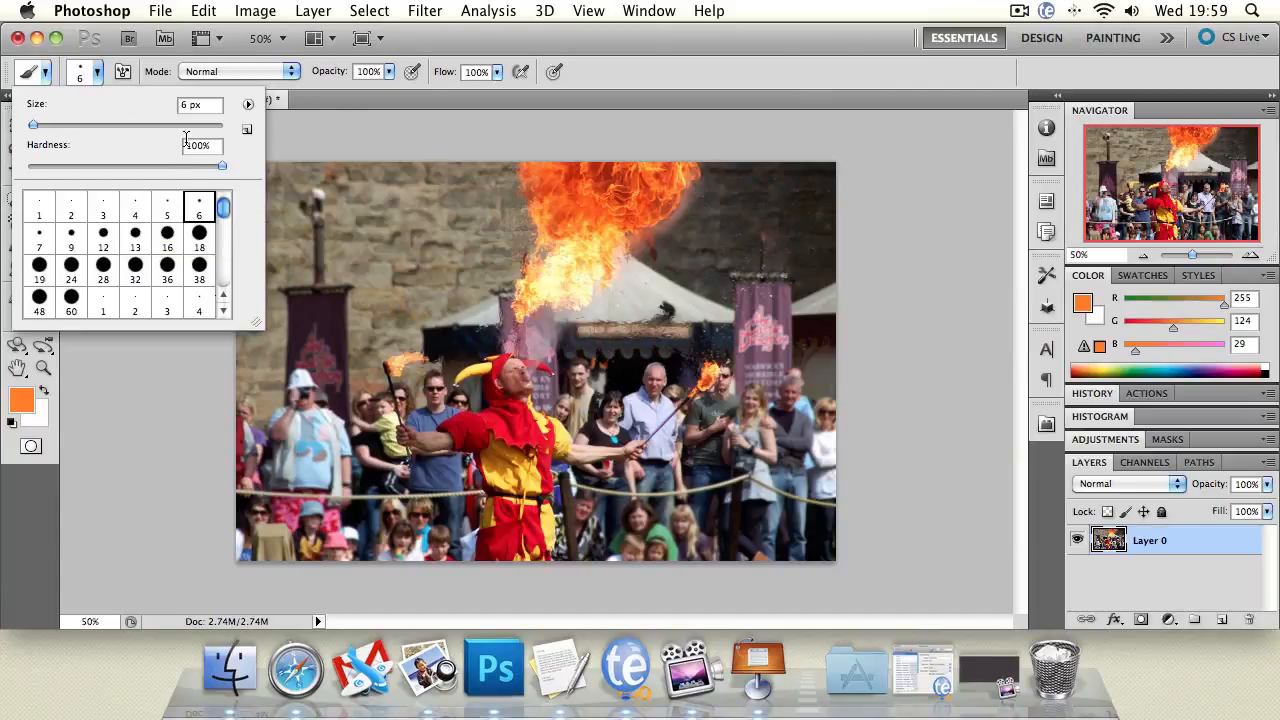
pyautogui.moveTo(224, 207); pyautogui.dragTo(224, 217)
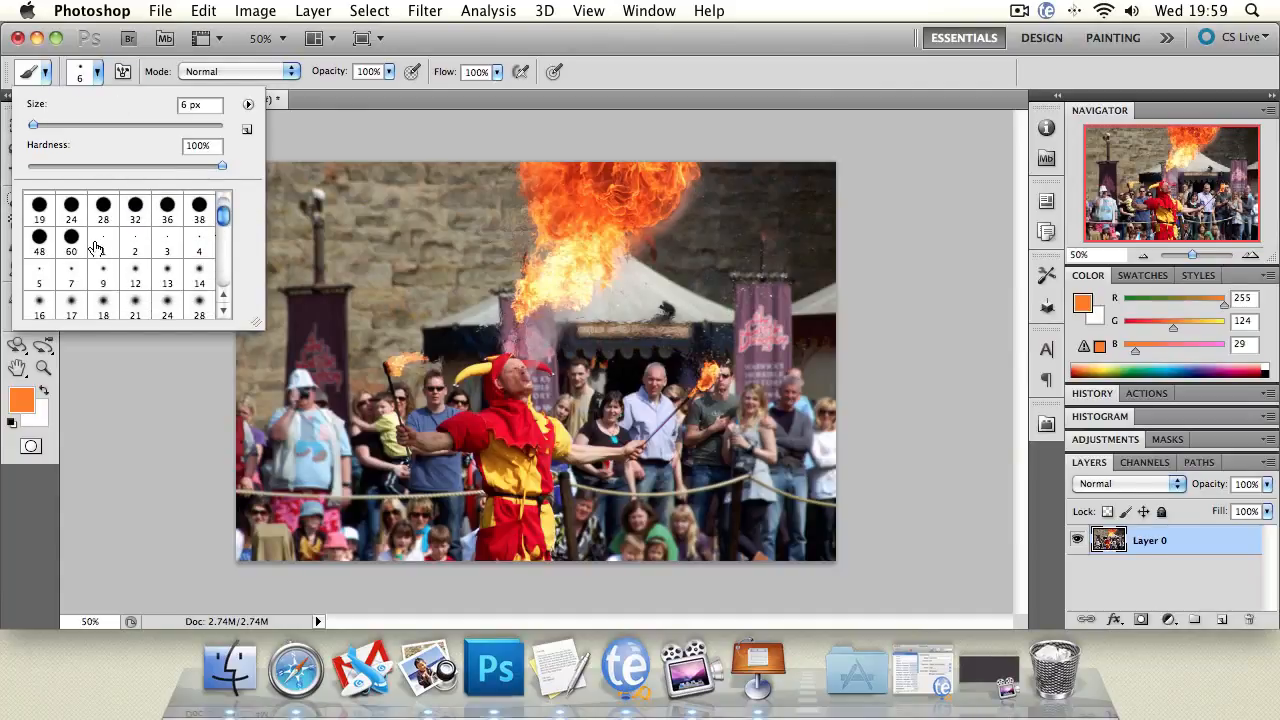
pyautogui.click(71, 240)
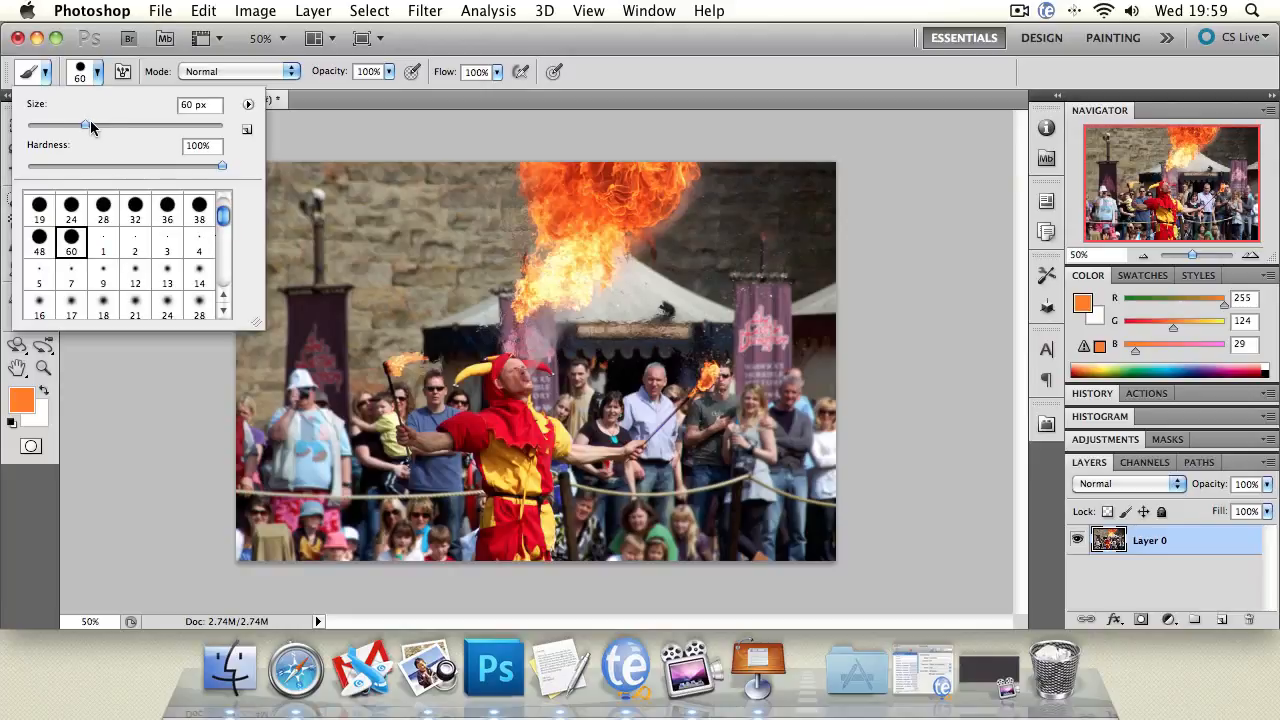
pyautogui.moveTo(86, 124); pyautogui.dragTo(136, 125)
# Step: Paint solid orange over the upper half of the photo with the brush, and undo the painting
pyautogui.click(435, 205)
pyautogui.moveTo(435, 205)
pyautogui.mouseDown()
pyautogui.moveTo(505, 210)
pyautogui.moveTo(340, 290)
pyautogui.moveTo(349, 277)
pyautogui.moveTo(330, 310)
pyautogui.moveTo(705, 318)
pyautogui.moveTo(690, 268)
pyautogui.moveTo(237, 277)
pyautogui.moveTo(346, 294)
pyautogui.moveTo(790, 300)
pyautogui.moveTo(822, 268)
pyautogui.mouseUp()
pyautogui.moveTo(826, 212)
pyautogui.mouseDown()
pyautogui.moveTo(200, 223)
pyautogui.moveTo(680, 191)
pyautogui.moveTo(186, 226)
pyautogui.moveTo(226, 202)
pyautogui.moveTo(800, 269)
pyautogui.mouseUp()
pyautogui.moveTo(624, 249)
pyautogui.mouseDown()
pyautogui.moveTo(877, 346)
pyautogui.moveTo(143, 363)
pyautogui.mouseUp()
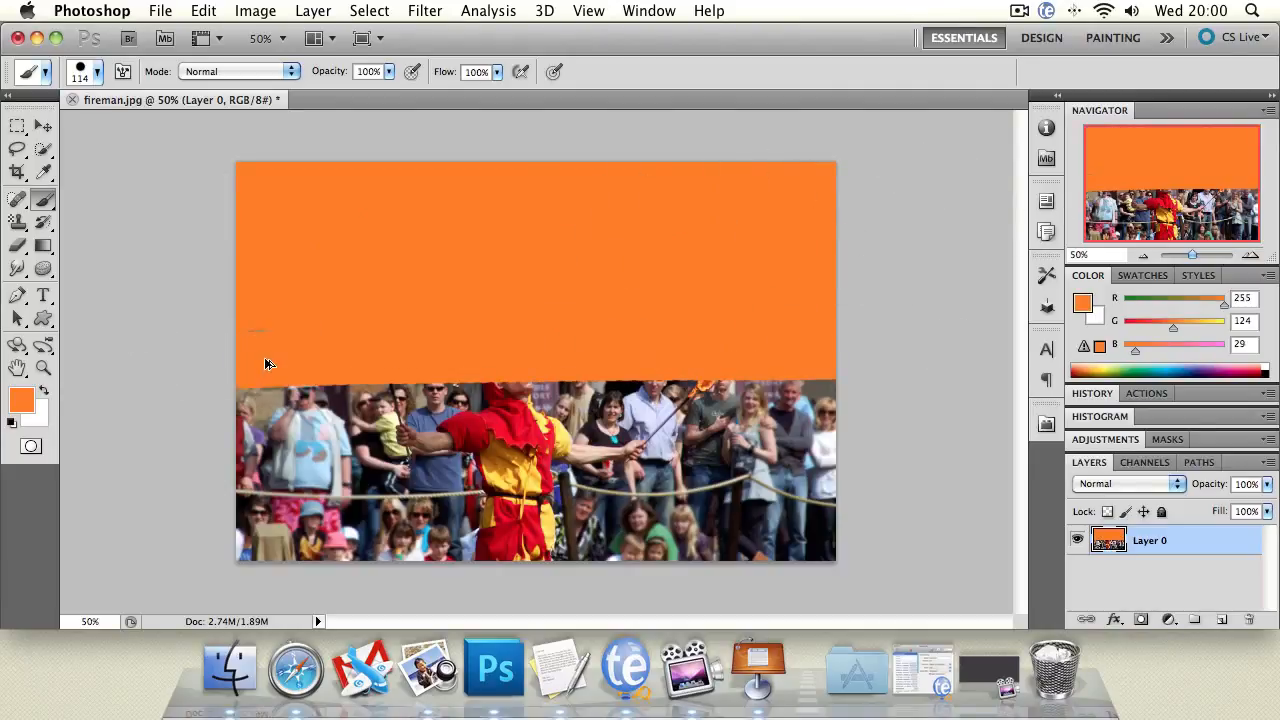
pyautogui.press('super+z')
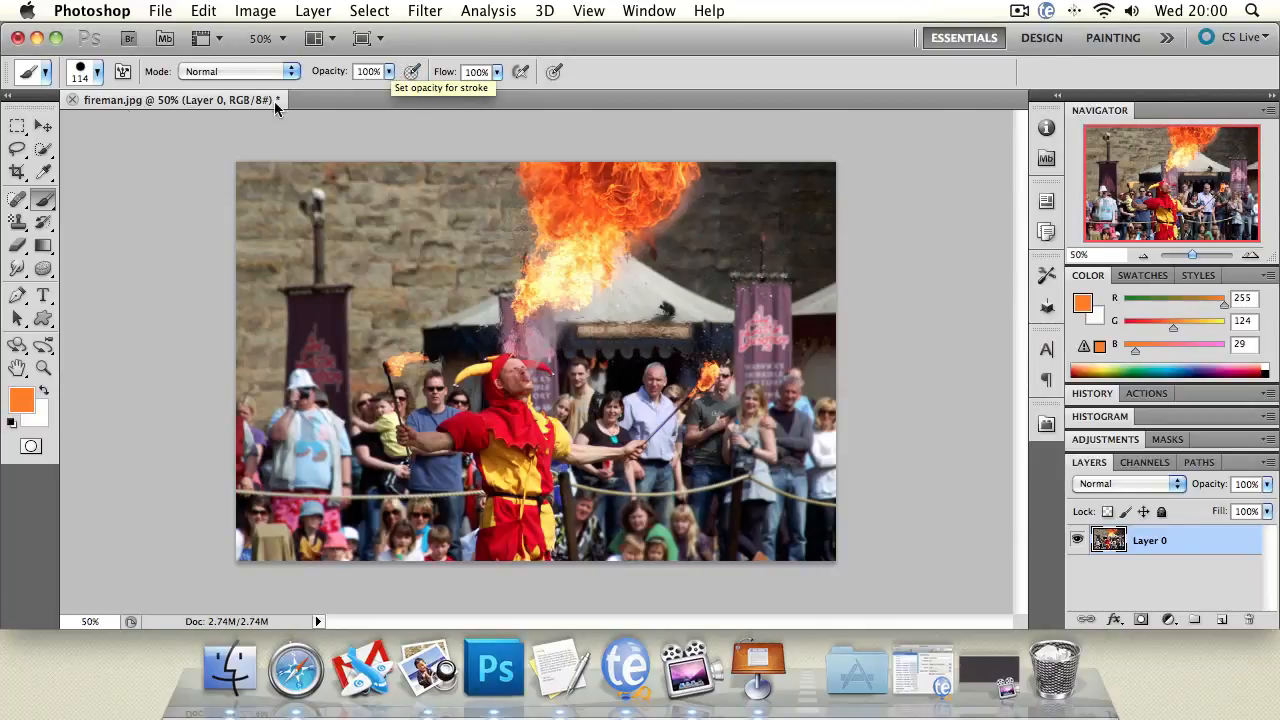
# Step: Switch from the Clone Stamp to the Pattern Stamp tool, paint a short stroke on the stone wall, and undo it
pyautogui.click(51, 203)
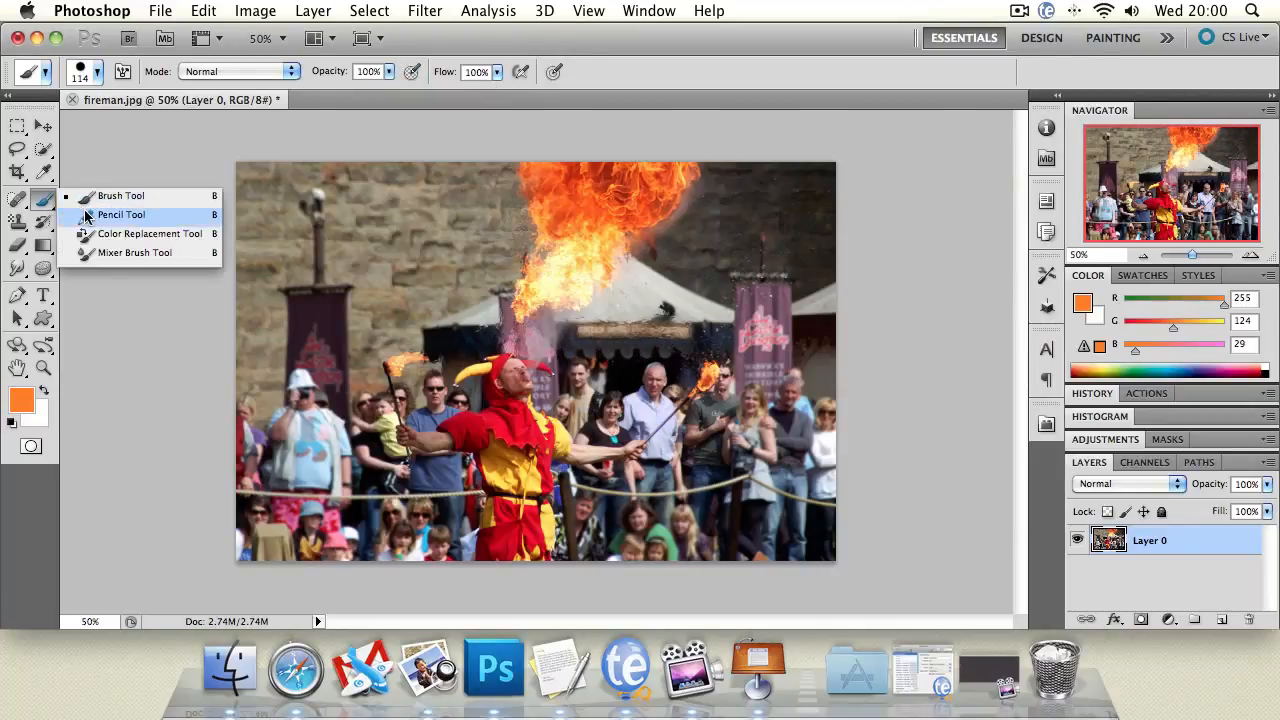
pyautogui.click(17, 224)
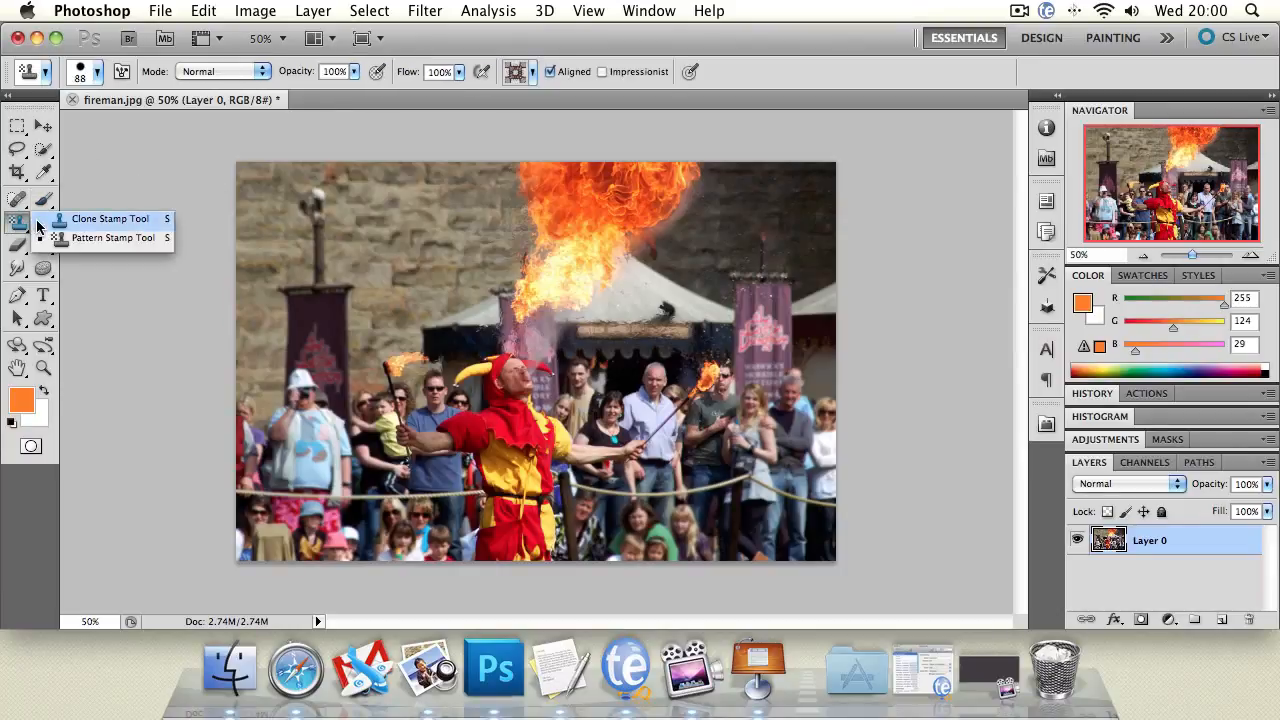
pyautogui.click(40, 222)
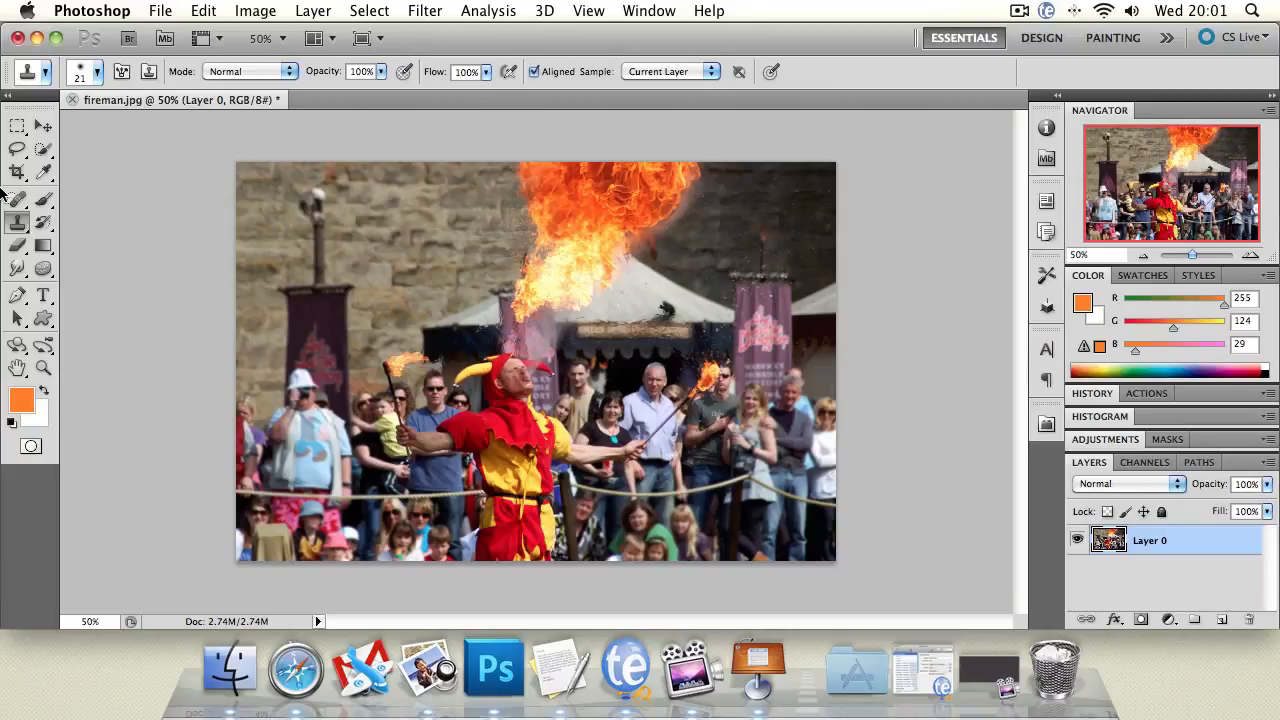
pyautogui.moveTo(14, 228)
pyautogui.mouseDown()
pyautogui.moveTo(80, 222)
pyautogui.moveTo(100, 236)
pyautogui.mouseUp()
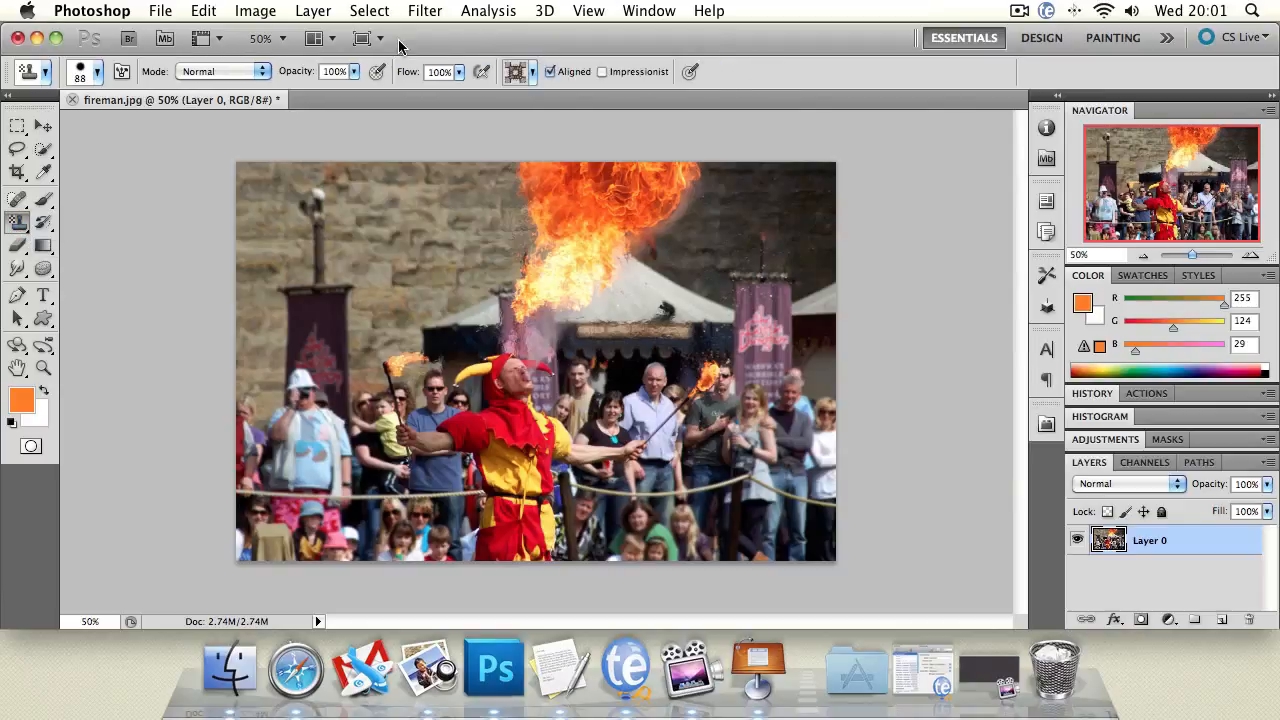
pyautogui.moveTo(408, 201)
pyautogui.mouseDown()
pyautogui.moveTo(448, 204)
pyautogui.moveTo(424, 193)
pyautogui.mouseUp()
pyautogui.press('super+z')
# Step: Select the History Brush, reapply the last filter to the photo, and paint back the man in the white hat, the jester and nearby spectators
pyautogui.click(45, 228)
pyautogui.moveTo(45, 228); pyautogui.dragTo(72, 228)
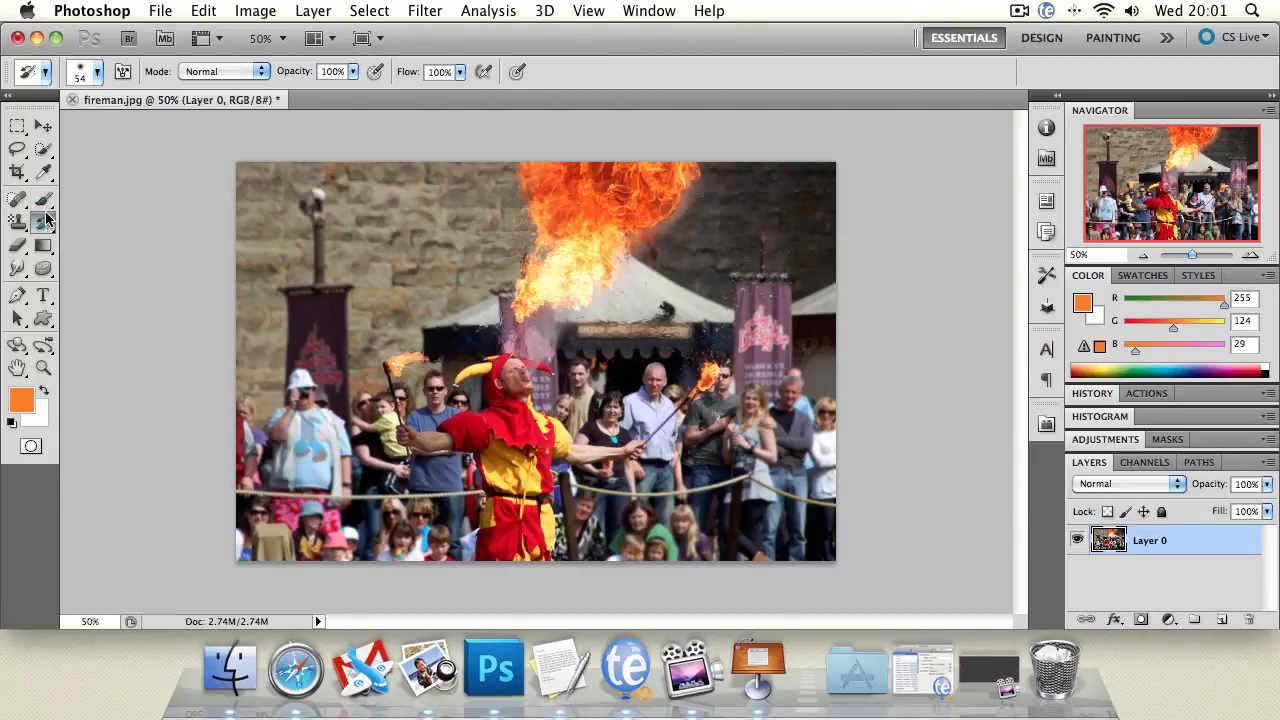
pyautogui.click(262, 12)
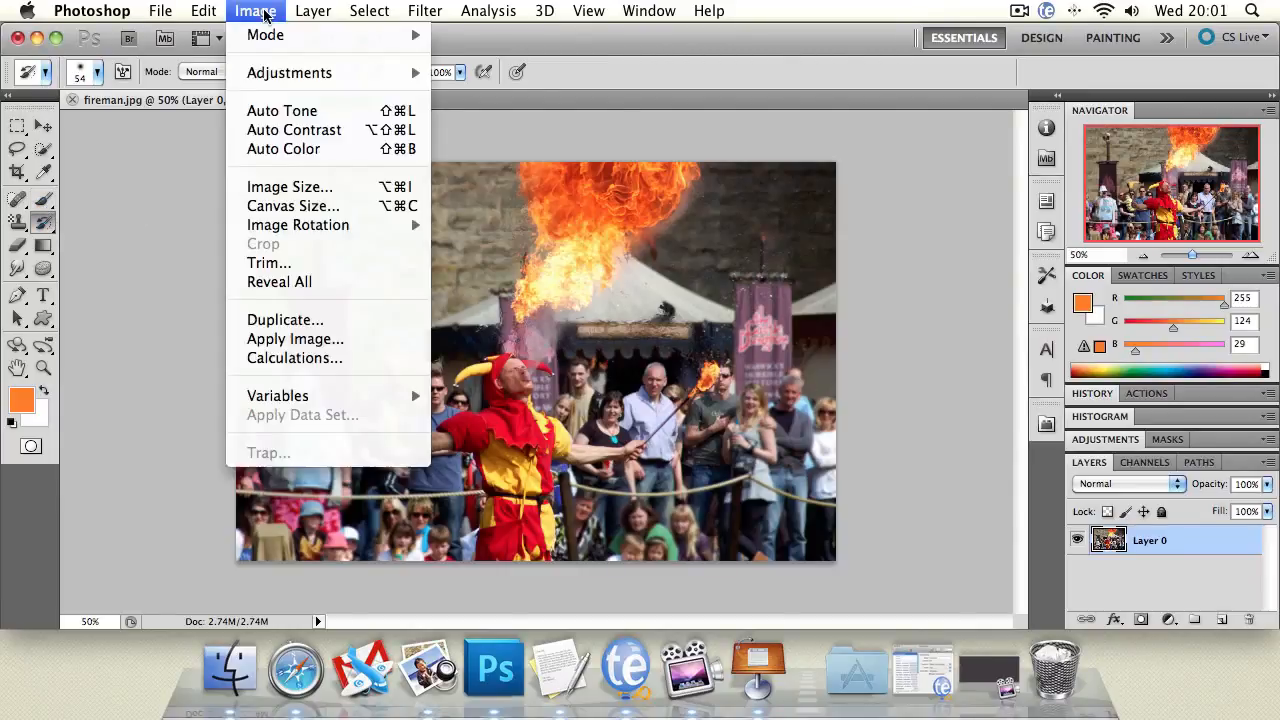
pyautogui.moveTo(435, 14)
pyautogui.click(445, 36)
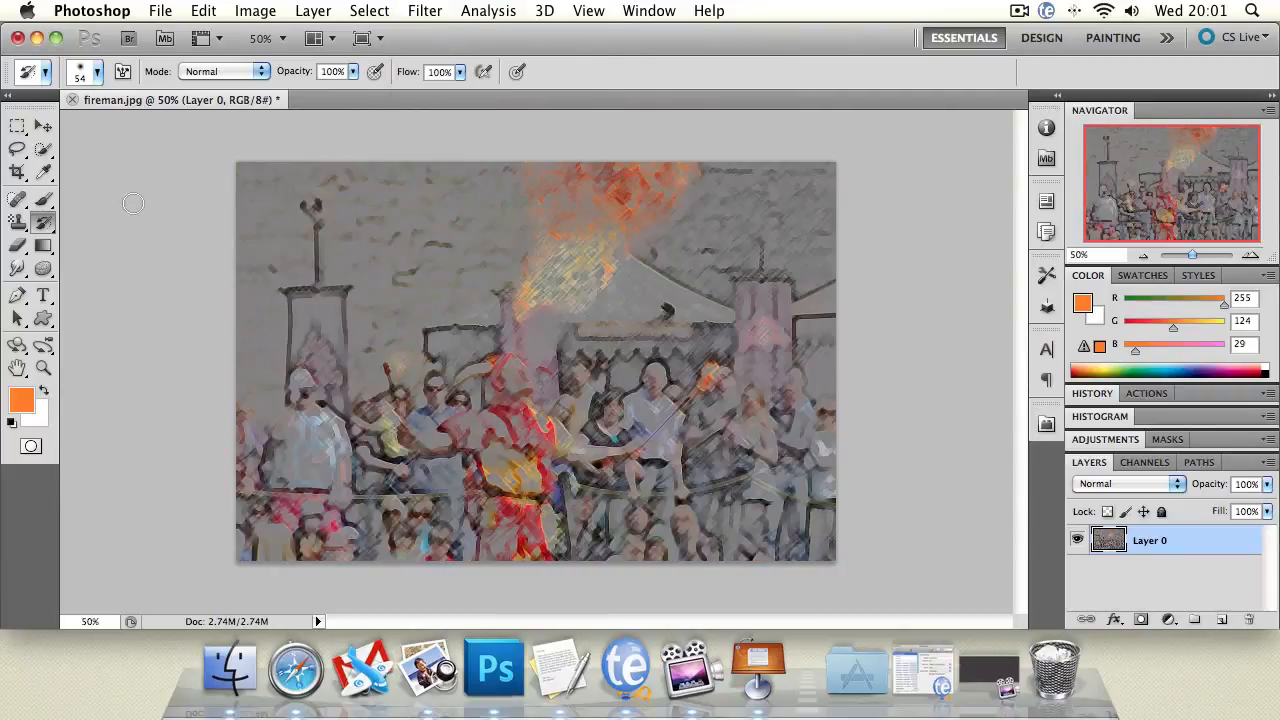
pyautogui.moveTo(313, 213)
pyautogui.mouseDown()
pyautogui.moveTo(322, 303)
pyautogui.moveTo(313, 320)
pyautogui.moveTo(288, 299)
pyautogui.moveTo(342, 294)
pyautogui.moveTo(344, 406)
pyautogui.moveTo(328, 346)
pyautogui.moveTo(314, 410)
pyautogui.moveTo(295, 289)
pyautogui.moveTo(300, 327)
pyautogui.moveTo(318, 342)
pyautogui.moveTo(337, 487)
pyautogui.moveTo(335, 469)
pyautogui.moveTo(310, 479)
pyautogui.moveTo(305, 458)
pyautogui.moveTo(290, 493)
pyautogui.moveTo(283, 428)
pyautogui.moveTo(270, 419)
pyautogui.moveTo(266, 450)
pyautogui.mouseUp()
pyautogui.moveTo(828, 355)
pyautogui.mouseDown()
pyautogui.moveTo(773, 426)
pyautogui.moveTo(800, 356)
pyautogui.moveTo(786, 418)
pyautogui.moveTo(762, 432)
pyautogui.moveTo(729, 373)
pyautogui.moveTo(705, 384)
pyautogui.moveTo(710, 406)
pyautogui.moveTo(639, 394)
pyautogui.moveTo(649, 390)
pyautogui.moveTo(665, 400)
pyautogui.moveTo(626, 404)
pyautogui.moveTo(599, 431)
pyautogui.moveTo(575, 423)
pyautogui.moveTo(559, 388)
pyautogui.moveTo(491, 403)
pyautogui.moveTo(524, 377)
pyautogui.moveTo(507, 357)
pyautogui.moveTo(488, 388)
pyautogui.mouseUp()
# Step: Switch to the Art History Brush, and undo the History Brush strokes and the filter
pyautogui.click(43, 222)
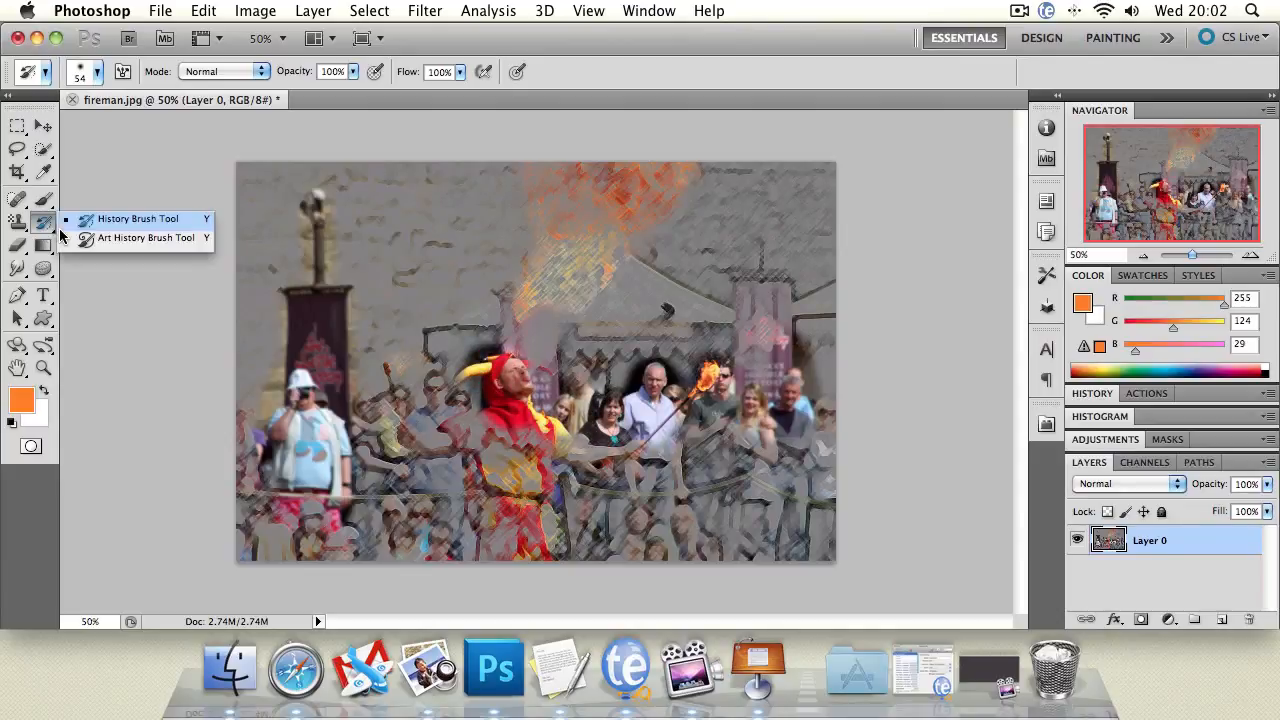
pyautogui.click(93, 240)
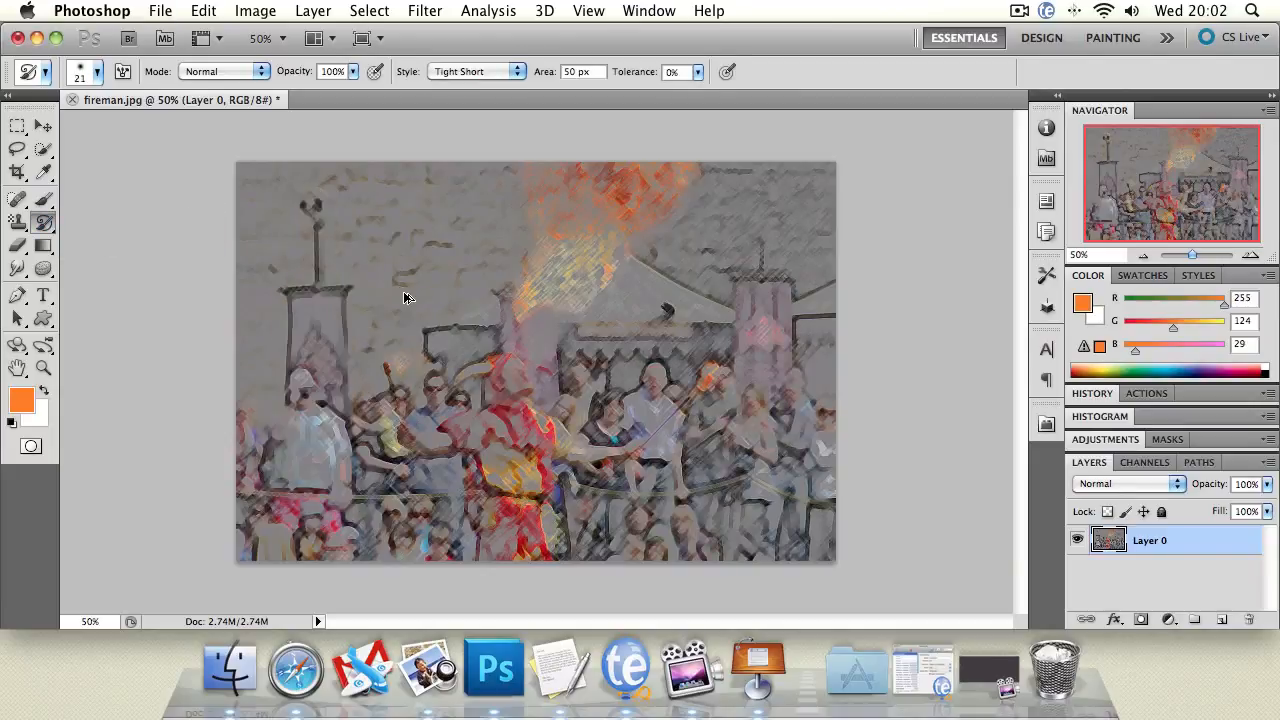
pyautogui.press('super+z')
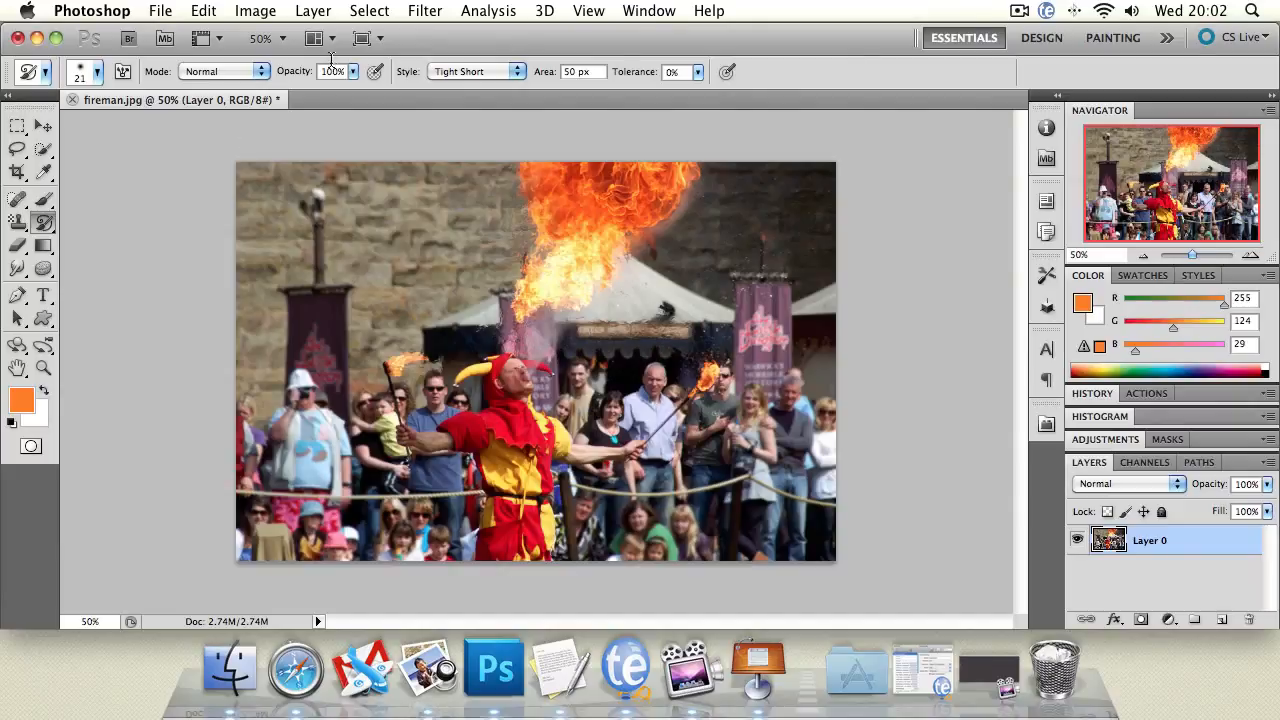
# Step: Paint over the spectators beside the jester with the Art History Brush in the Tight Short style, and undo it
pyautogui.click(500, 72)
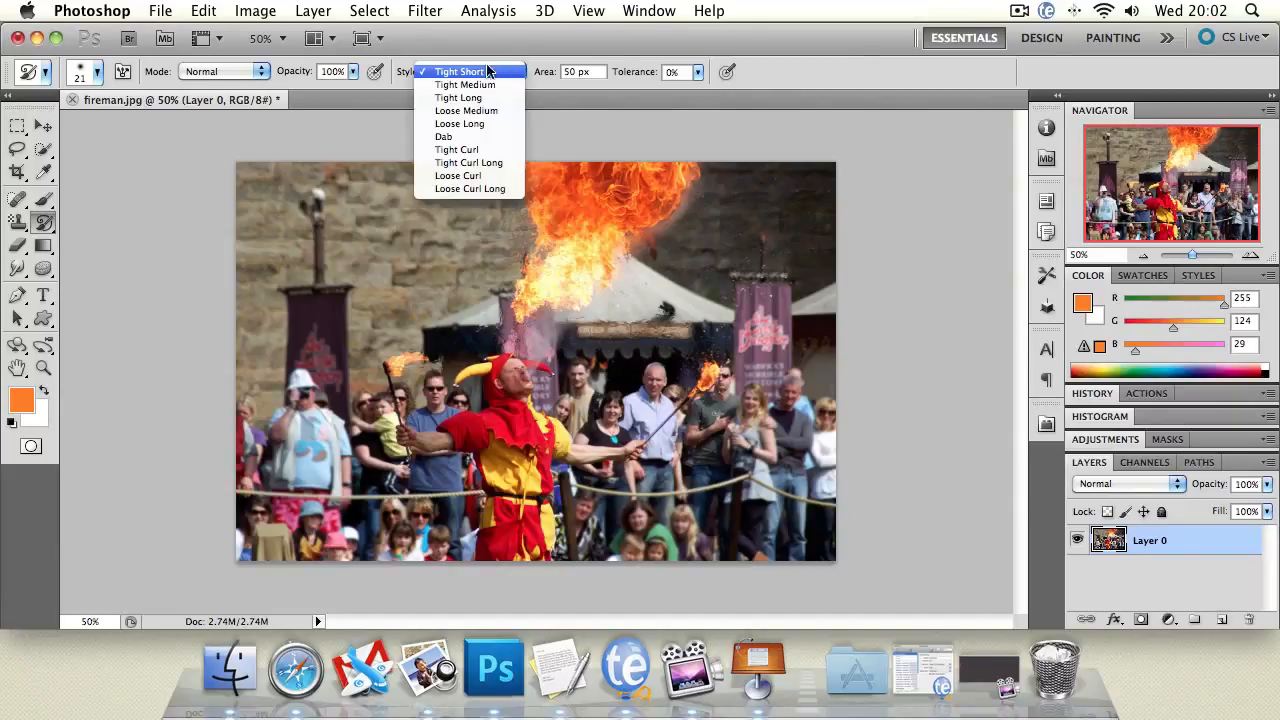
pyautogui.click(241, 129)
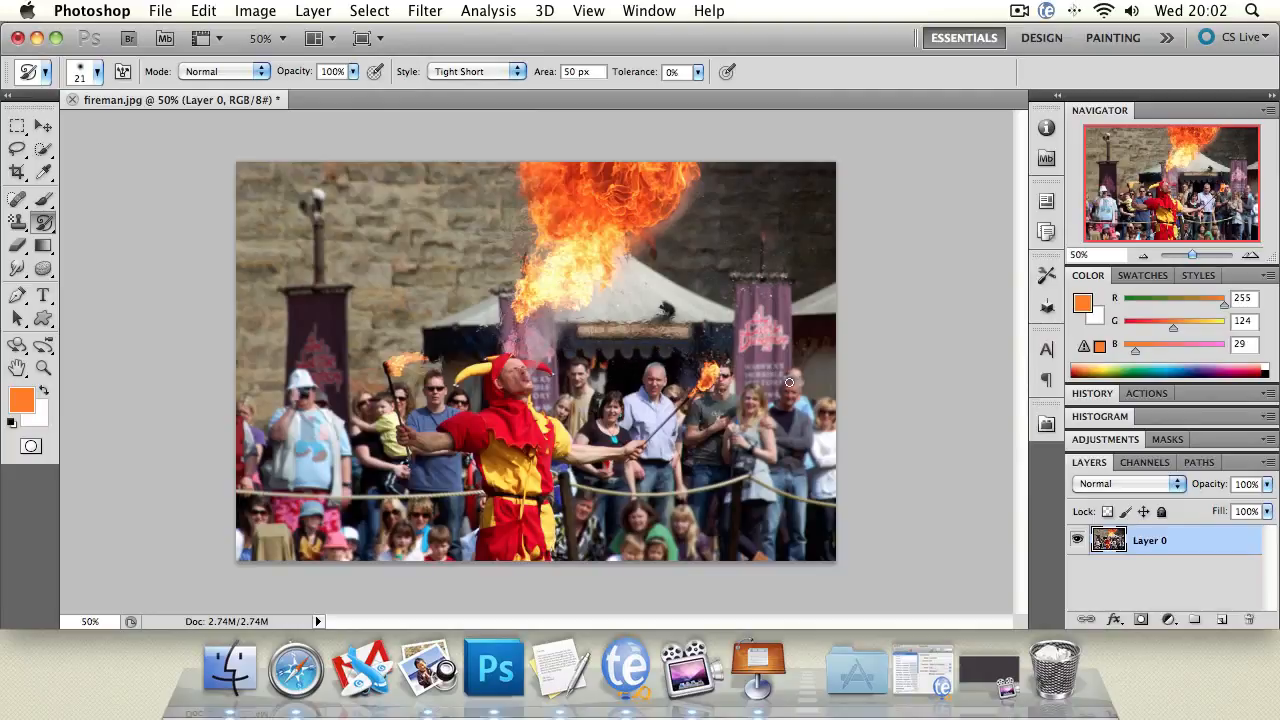
pyautogui.moveTo(789, 382)
pyautogui.mouseDown()
pyautogui.moveTo(800, 474)
pyautogui.moveTo(775, 435)
pyautogui.moveTo(790, 475)
pyautogui.moveTo(779, 517)
pyautogui.moveTo(809, 519)
pyautogui.moveTo(795, 530)
pyautogui.moveTo(726, 458)
pyautogui.moveTo(749, 420)
pyautogui.moveTo(735, 444)
pyautogui.moveTo(716, 432)
pyautogui.moveTo(720, 361)
pyautogui.moveTo(700, 374)
pyautogui.moveTo(707, 394)
pyautogui.moveTo(642, 390)
pyautogui.moveTo(658, 392)
pyautogui.moveTo(679, 465)
pyautogui.moveTo(632, 455)
pyautogui.mouseUp()
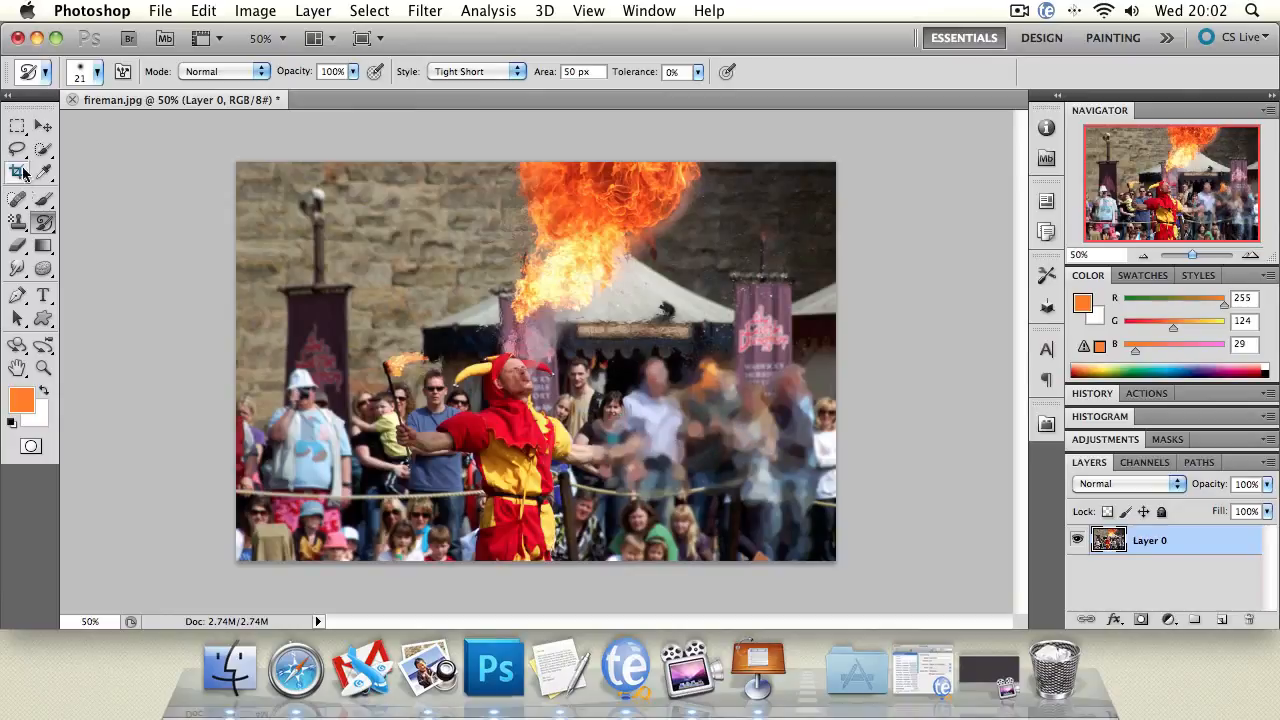
pyautogui.hotkey('ctrl', 'z')
# Step: Erase a stroke across the stone wall with the Eraser tool, and undo it
pyautogui.click(17, 245)
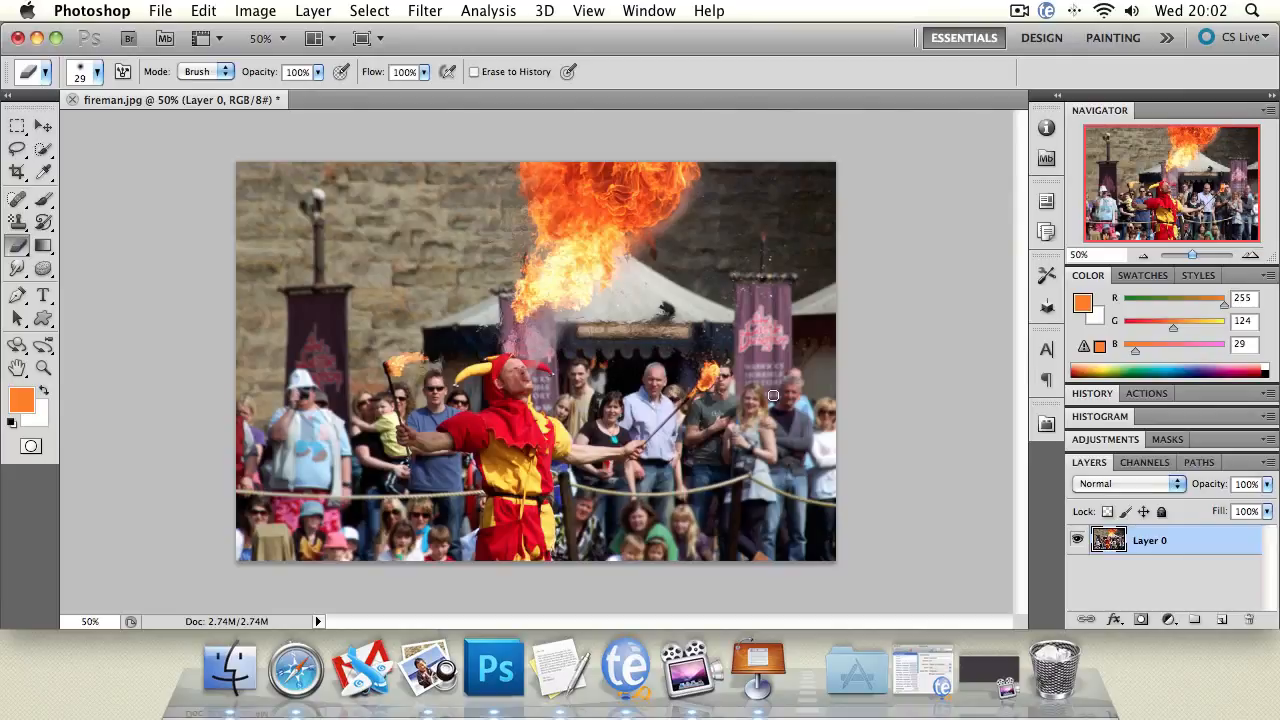
pyautogui.moveTo(370, 243)
pyautogui.mouseDown()
pyautogui.moveTo(738, 244)
pyautogui.moveTo(352, 241)
pyautogui.moveTo(766, 228)
pyautogui.moveTo(350, 241)
pyautogui.moveTo(751, 233)
pyautogui.moveTo(493, 233)
pyautogui.moveTo(432, 222)
pyautogui.moveTo(519, 206)
pyautogui.moveTo(393, 200)
pyautogui.moveTo(457, 195)
pyautogui.moveTo(506, 171)
pyautogui.moveTo(581, 173)
pyautogui.moveTo(563, 186)
pyautogui.moveTo(589, 186)
pyautogui.moveTo(463, 178)
pyautogui.mouseUp()
pyautogui.press('super+z')
pyautogui.click(15, 249)
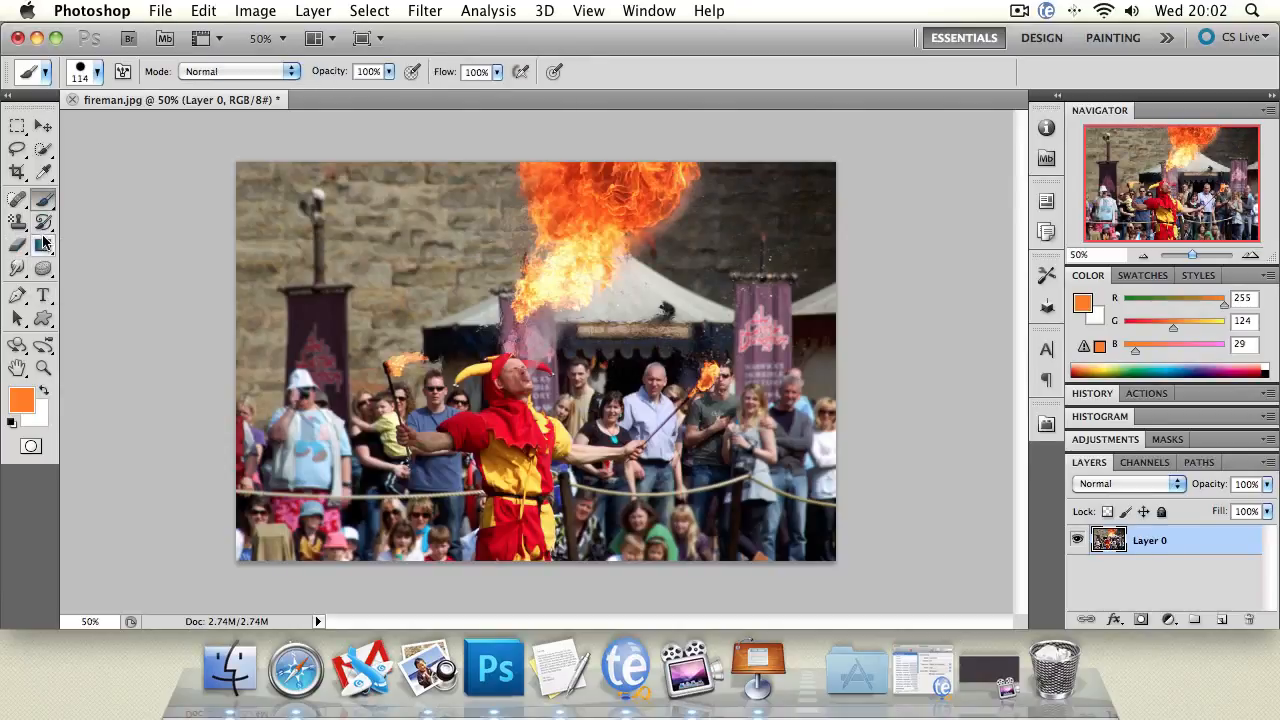
# Step: Draw orange-to-transparent gradients downward over the photo with the Gradient tool, and undo them
pyautogui.click(43, 245)
pyautogui.moveTo(502, 246); pyautogui.dragTo(503, 308)
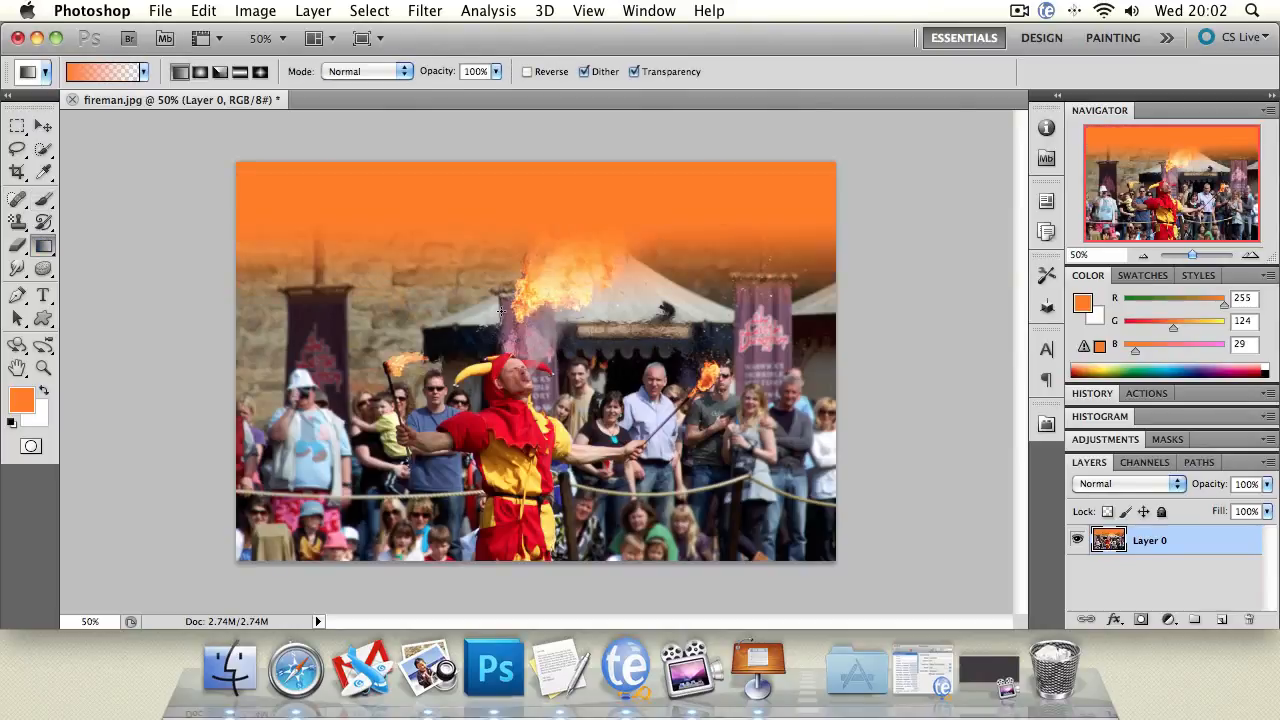
pyautogui.press('super+z')
pyautogui.press('super+z')
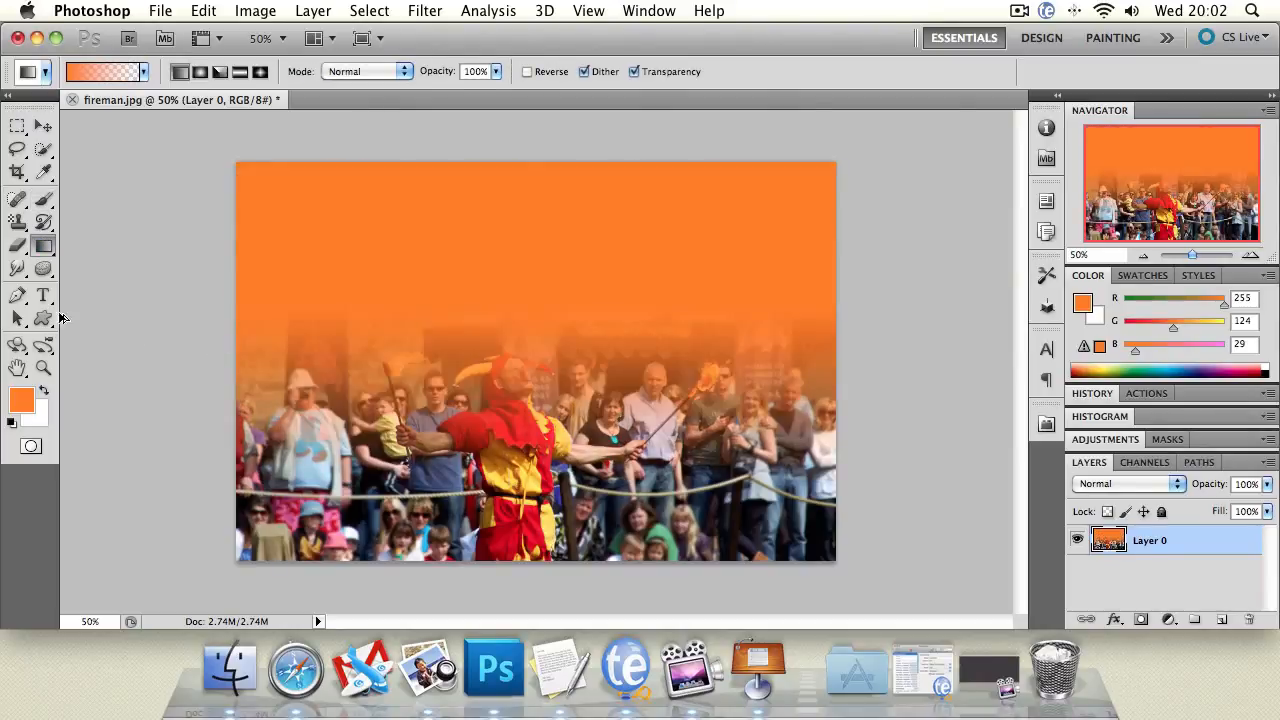
pyautogui.press('super+z')
# Step: Fill areas of the stone wall and the tent roof with orange using the Paint Bucket, and undo the fills
pyautogui.click(43, 247)
pyautogui.click(85, 260)
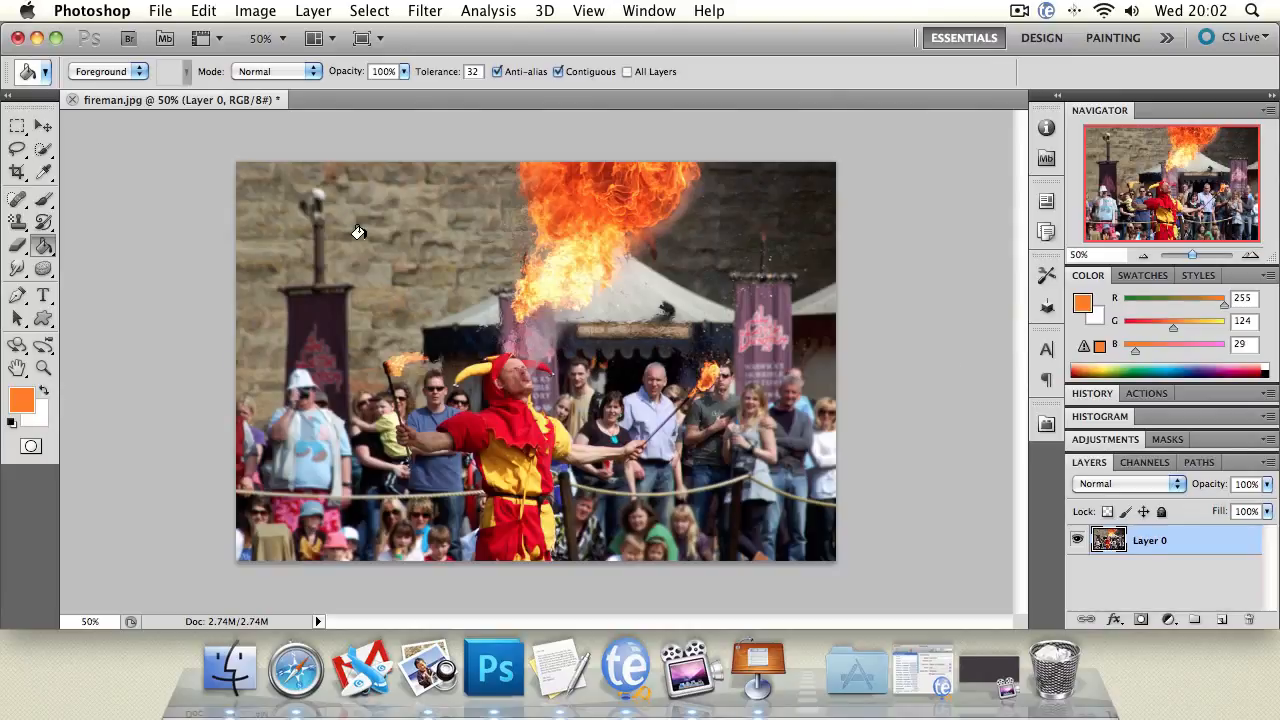
pyautogui.click(375, 231)
pyautogui.click(712, 209)
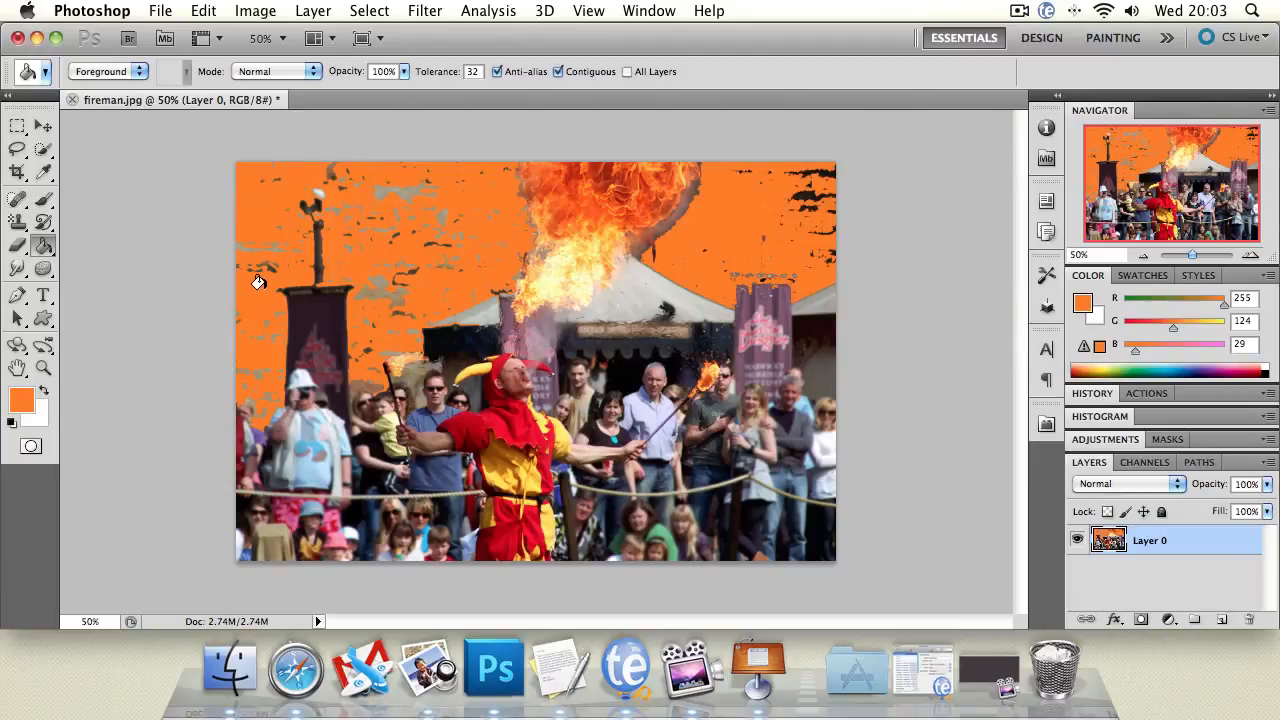
pyautogui.press('super+alt+z')
pyautogui.press('super+alt+z')
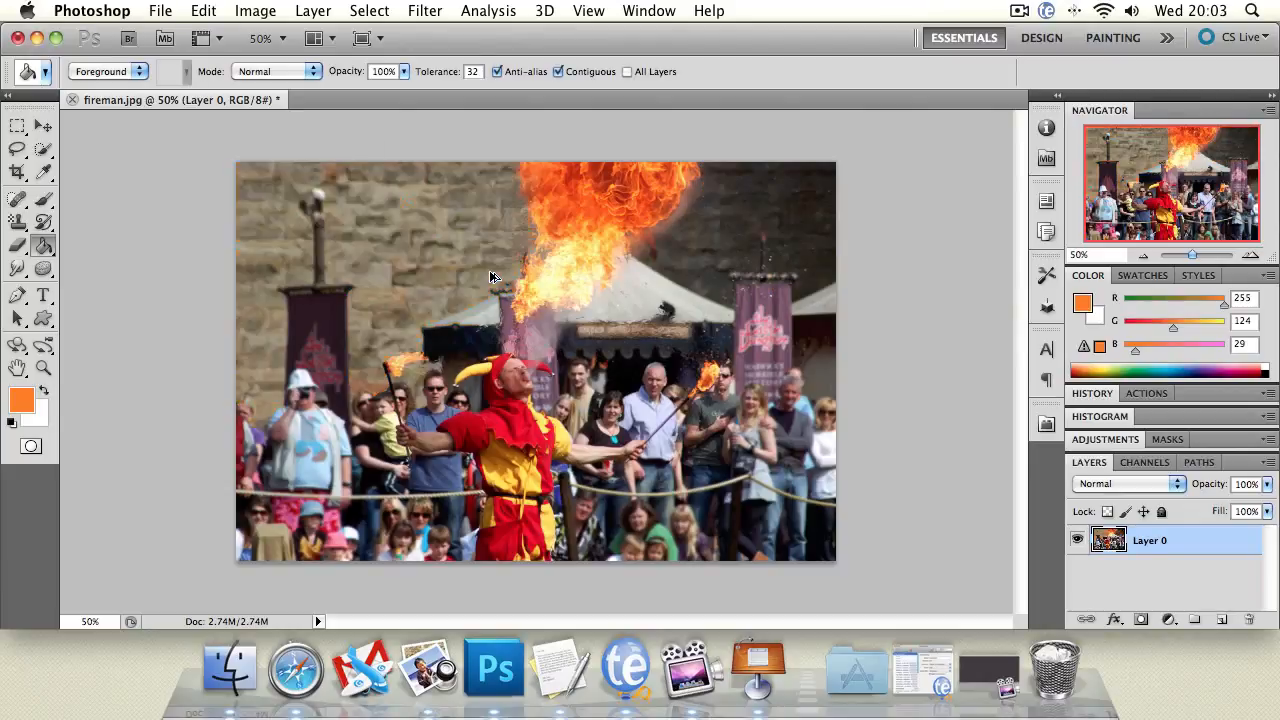
pyautogui.click(796, 295)
pyautogui.press('super+alt+z')
# Step: Add a new empty layer above the photo, fill it with orange using the Paint Bucket, and undo the fill
pyautogui.press('super+shift+n')
pyautogui.press('Return')
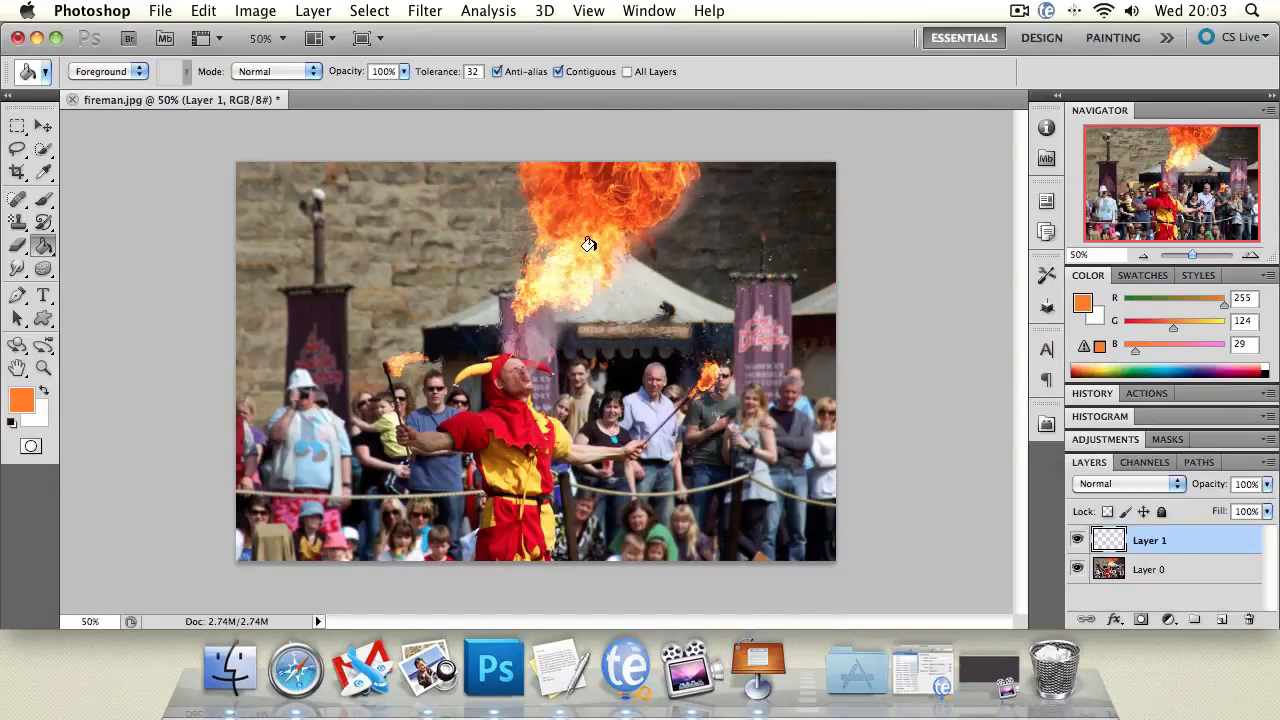
pyautogui.click(588, 244)
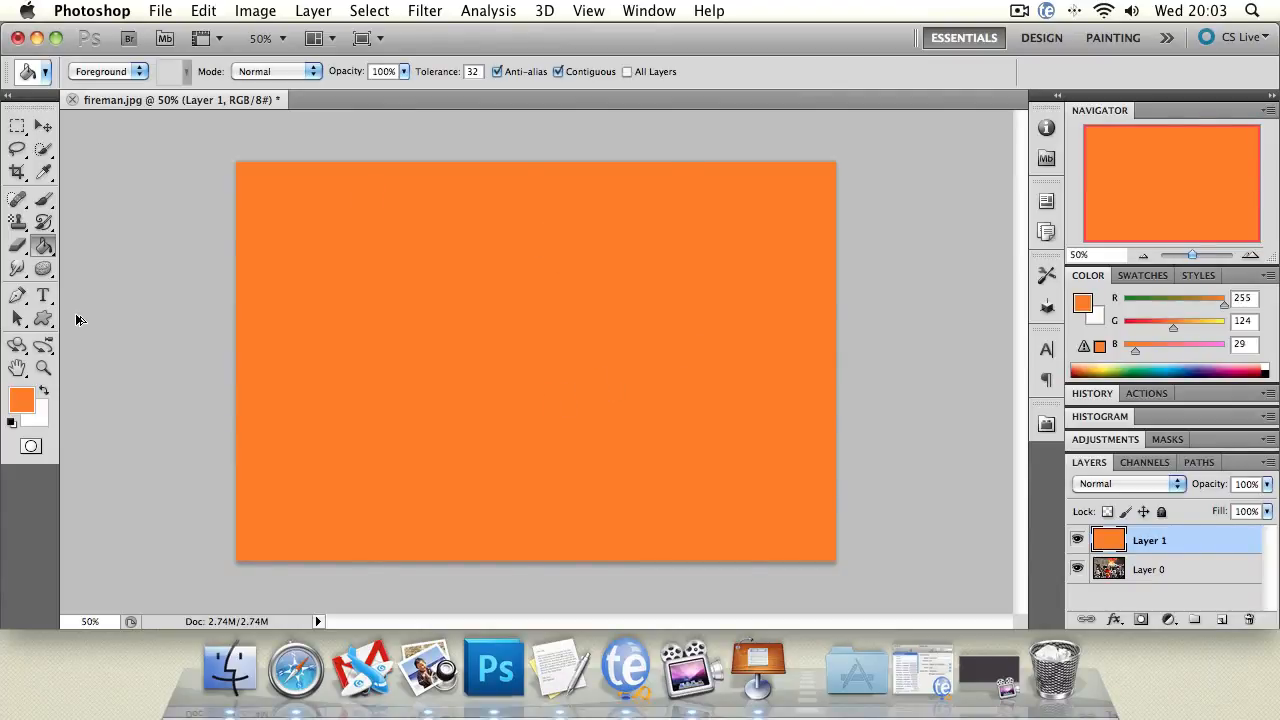
pyautogui.press('super+z')
# Step: Switch to the Blur tool, the Sharpen tool and back to the Smudge tool
pyautogui.click(18, 272)
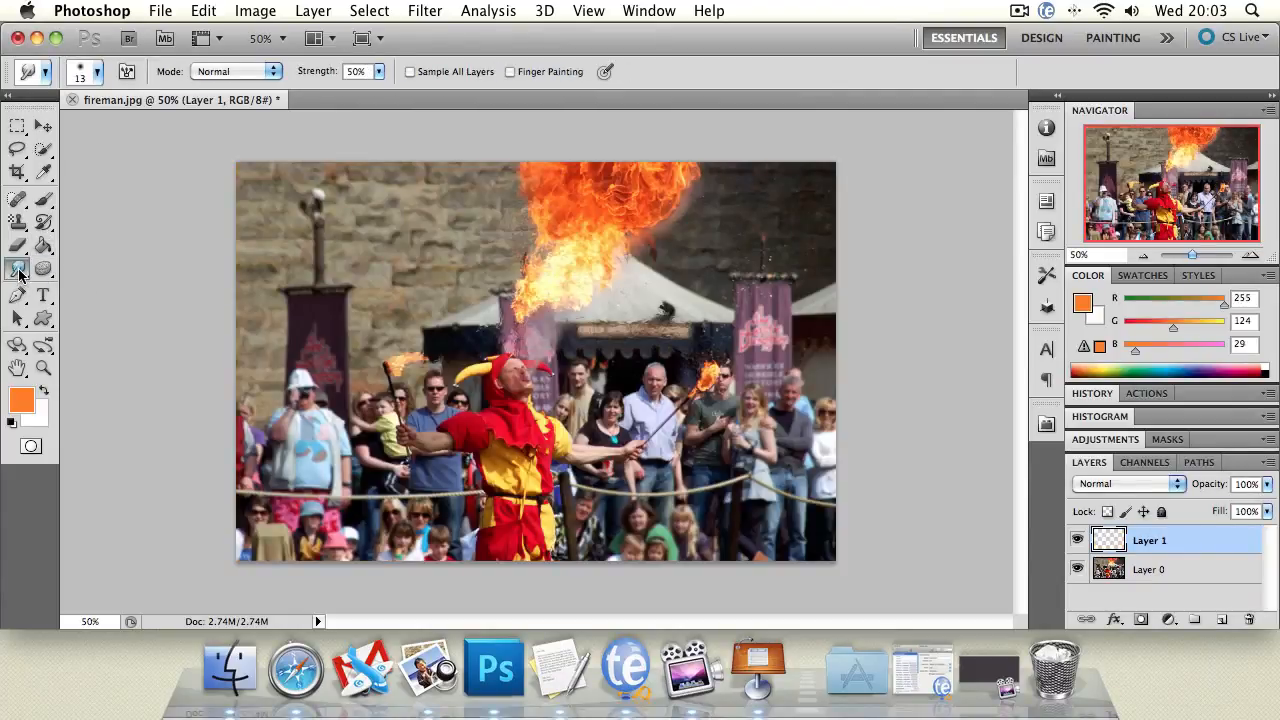
pyautogui.click(19, 273)
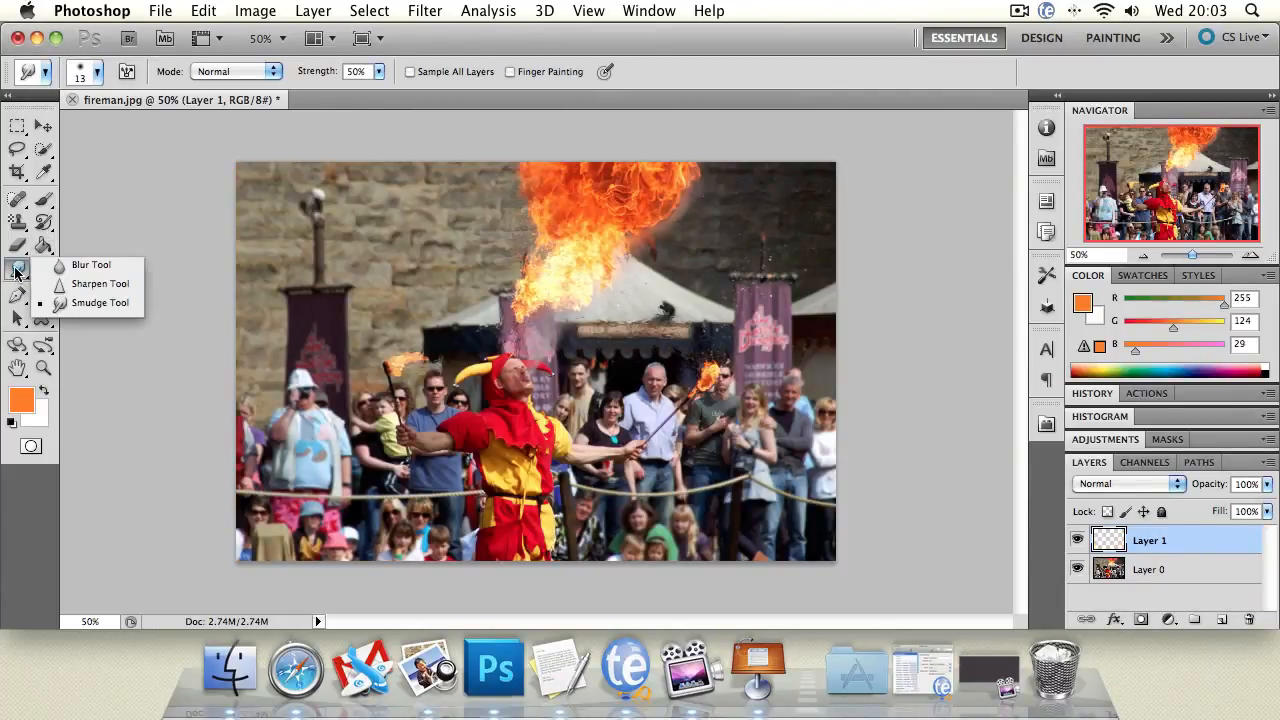
pyautogui.click(90, 264)
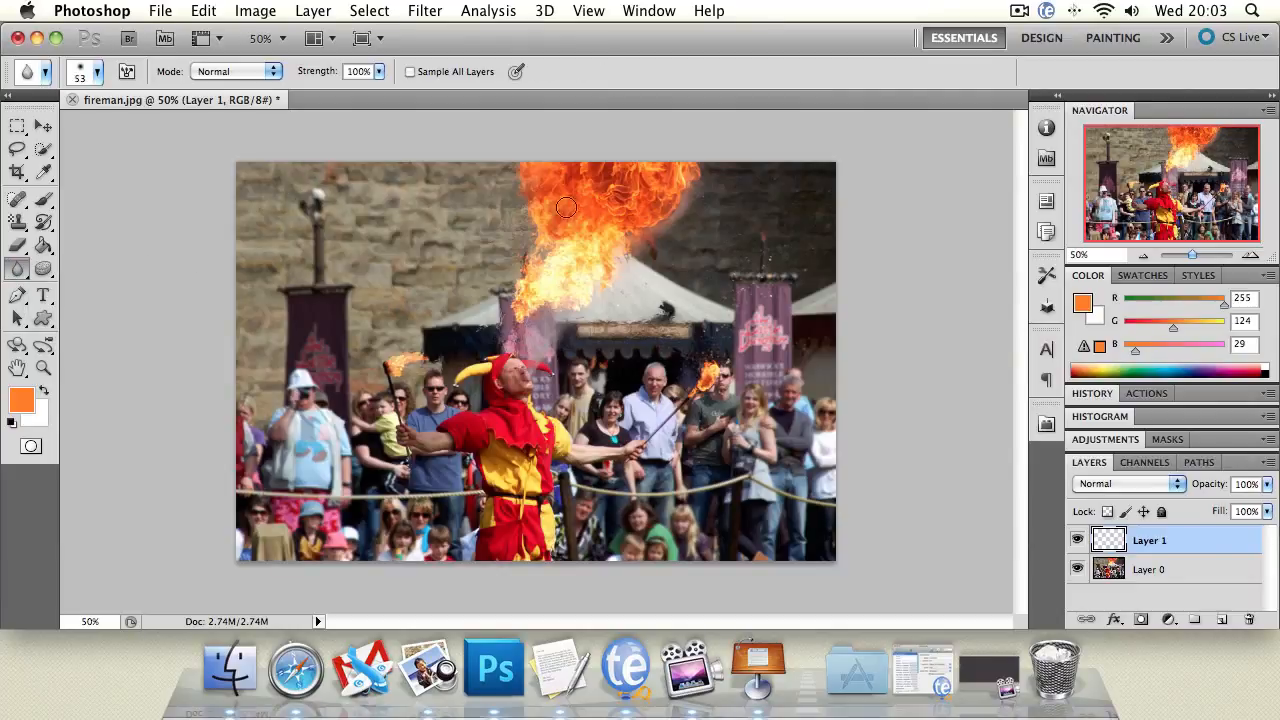
pyautogui.click(19, 272)
pyautogui.click(97, 283)
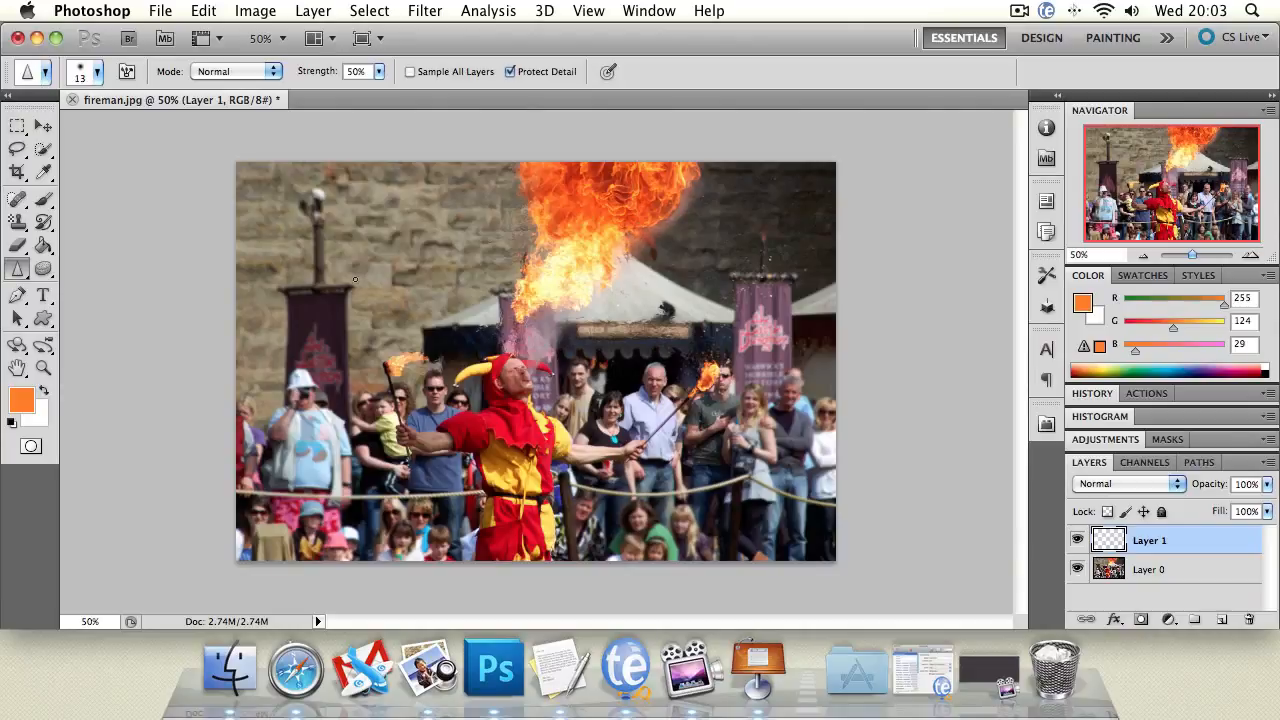
pyautogui.click(19, 270)
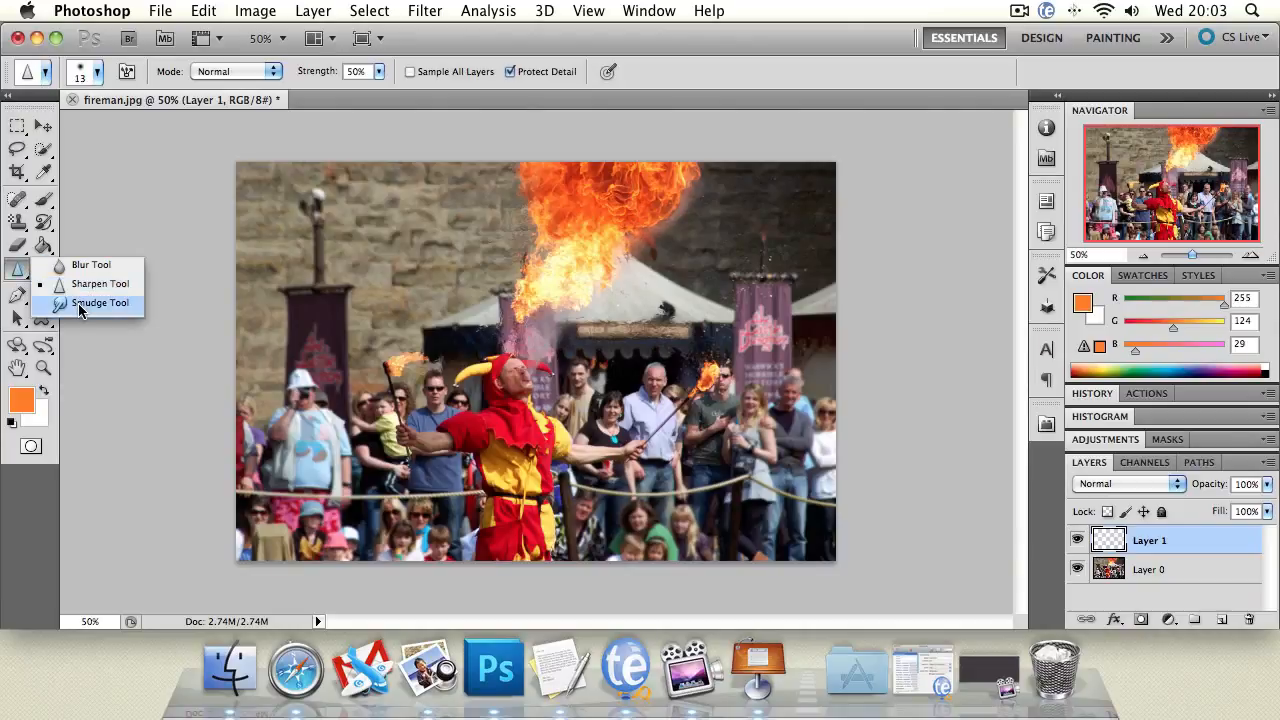
pyautogui.click(78, 303)
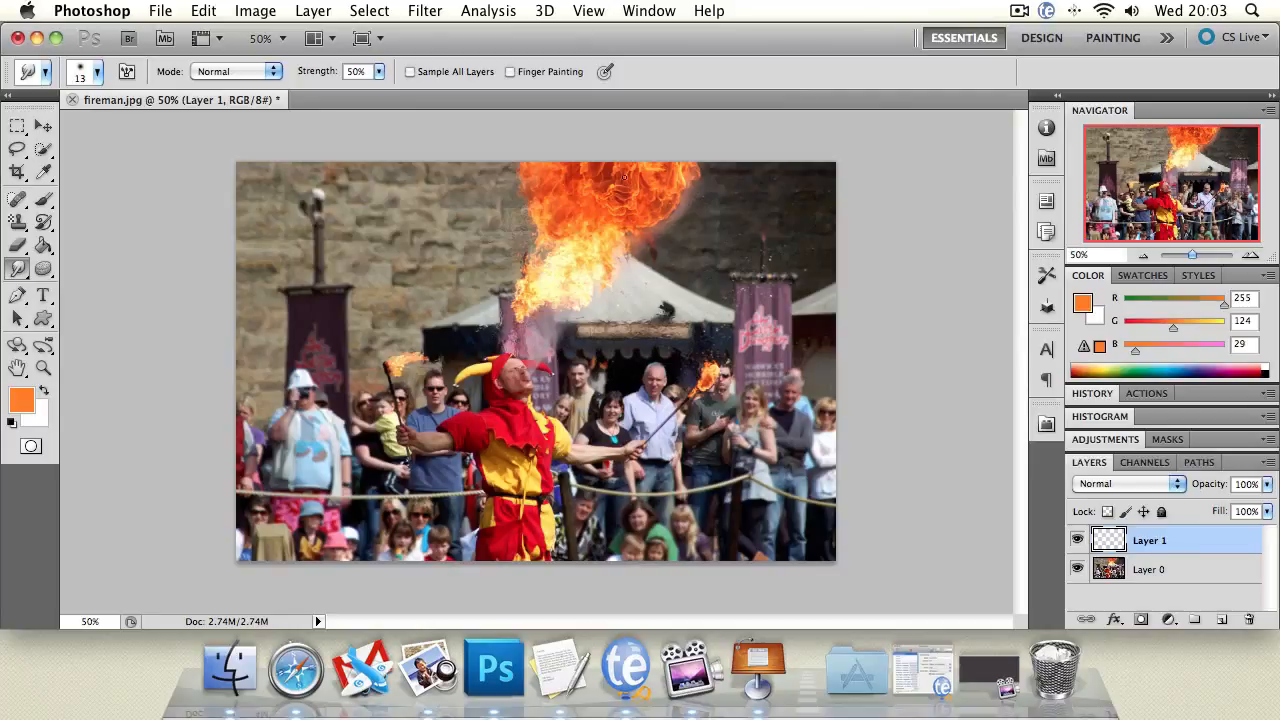
# Step: Smudge the jester's face on Layer 0 at 99% strength, and undo it
pyautogui.moveTo(379, 72); pyautogui.dragTo(430, 94)
pyautogui.click(516, 370)
pyautogui.click(1208, 572)
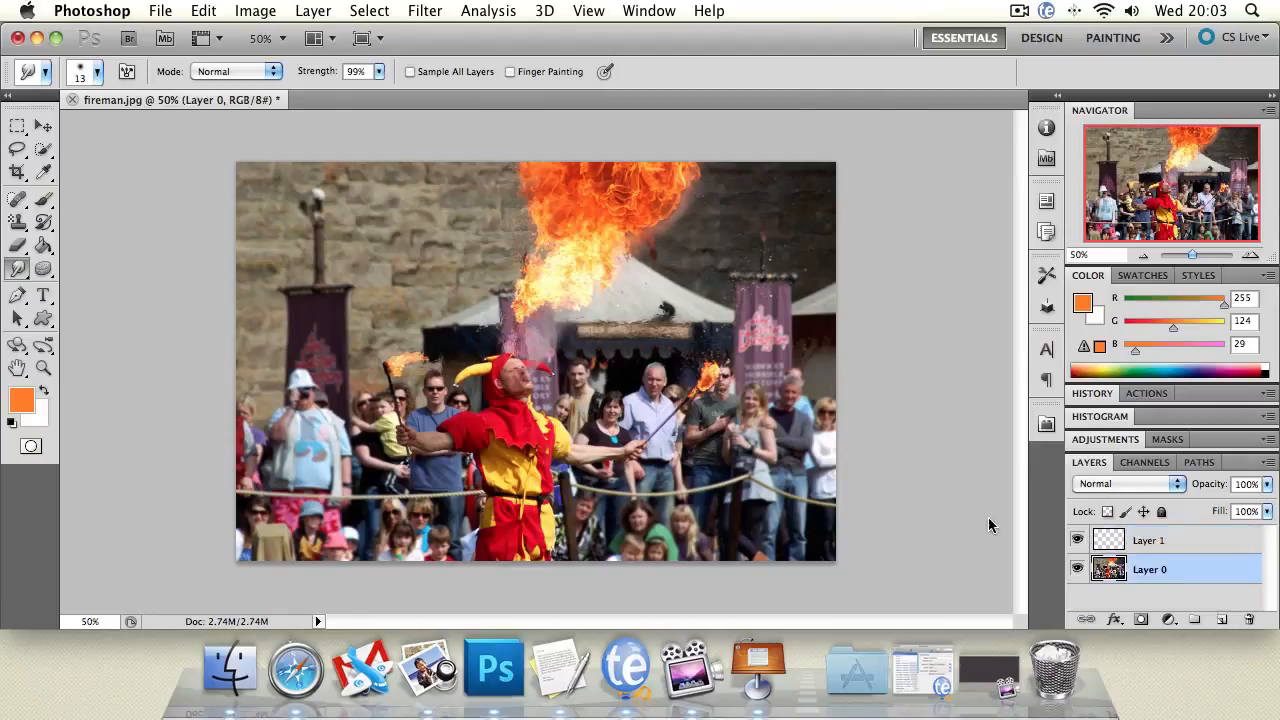
pyautogui.moveTo(505, 375)
pyautogui.mouseDown()
pyautogui.moveTo(575, 335)
pyautogui.moveTo(529, 380)
pyautogui.mouseUp()
pyautogui.press('super+z')
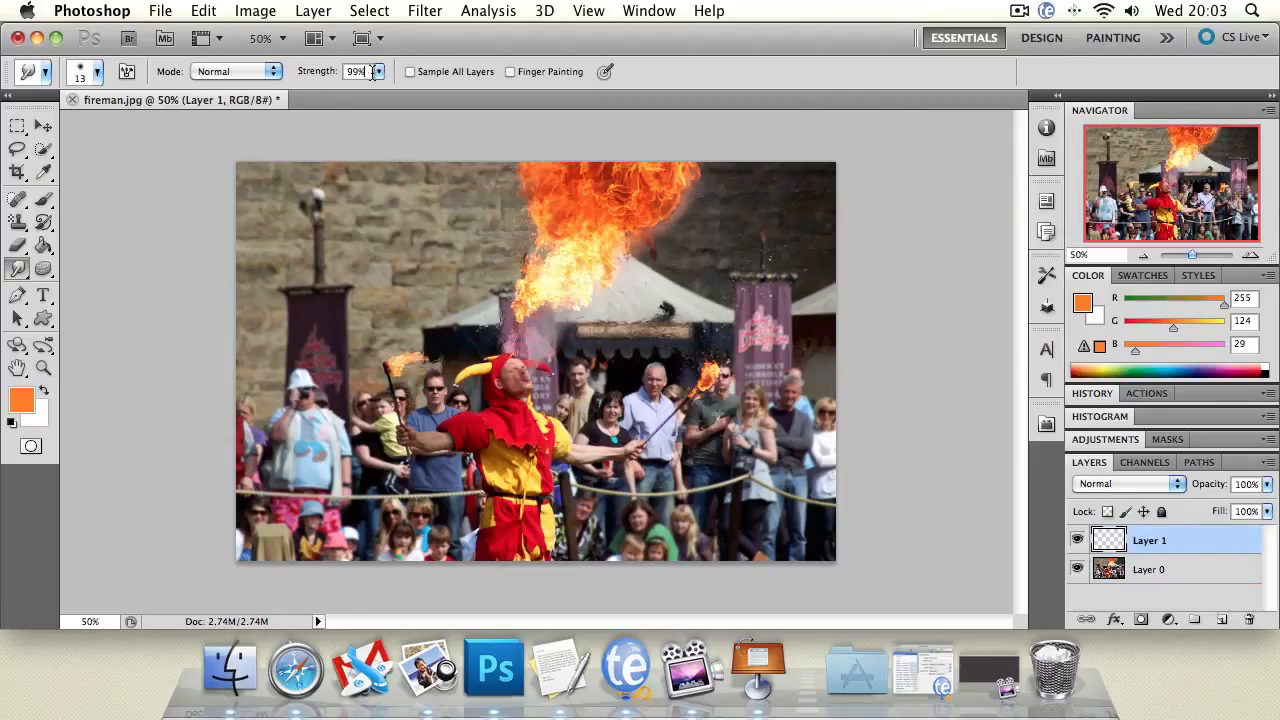
# Step: Set the Smudge strength to 22% and select Layer 0
pyautogui.moveTo(377, 72); pyautogui.dragTo(305, 96)
pyautogui.click(1201, 567)
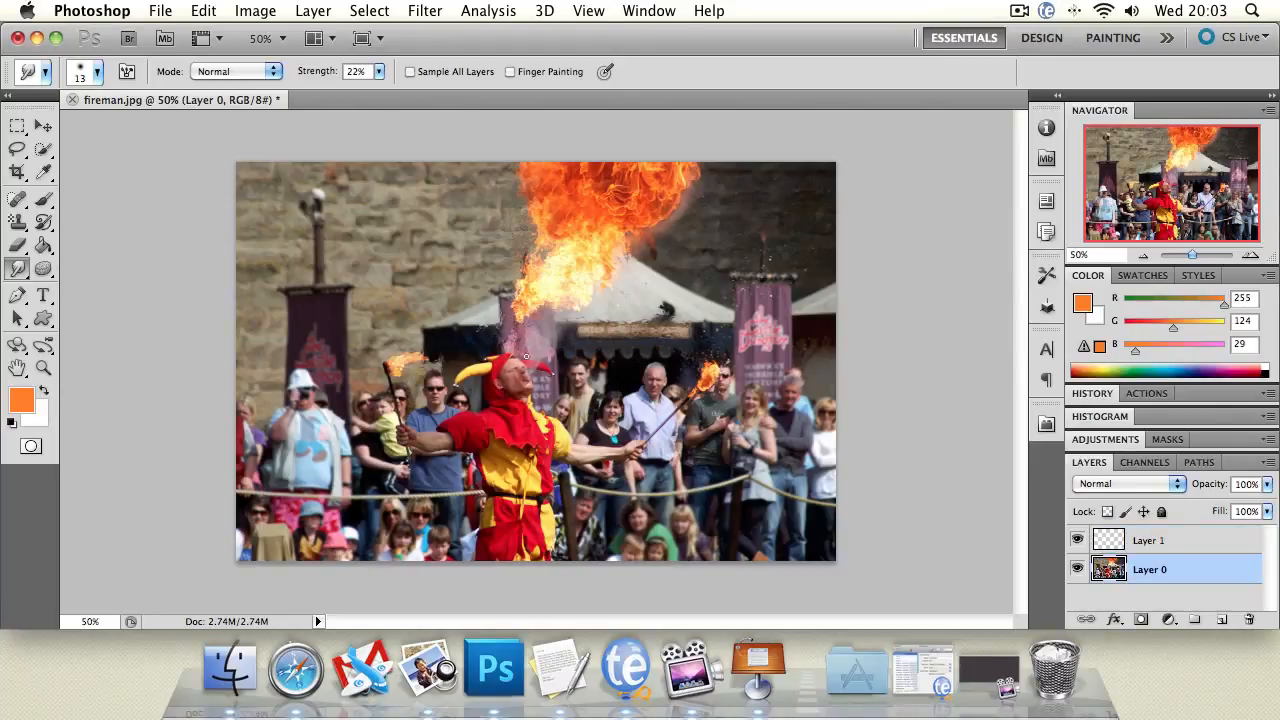
# Step: Lighten part of the large flame with the Dodge tool, using the Midtones range at 50% exposure
pyautogui.click(43, 268)
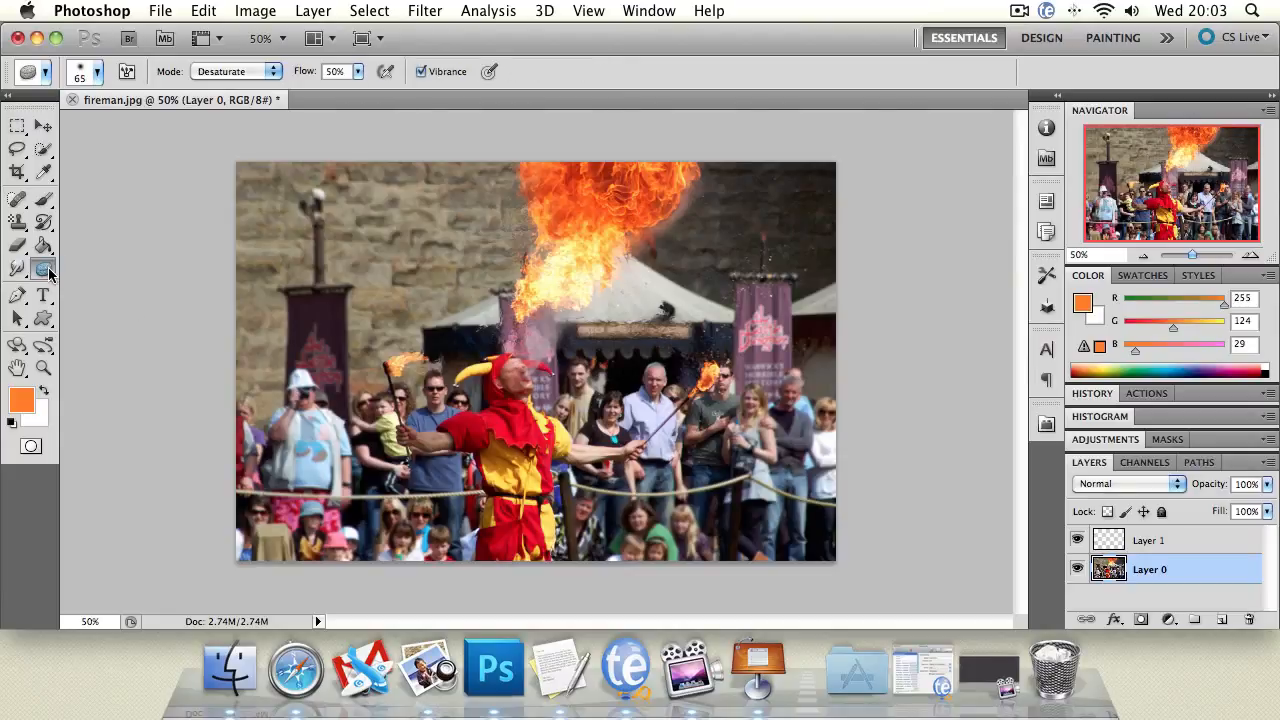
pyautogui.rightClick(46, 270)
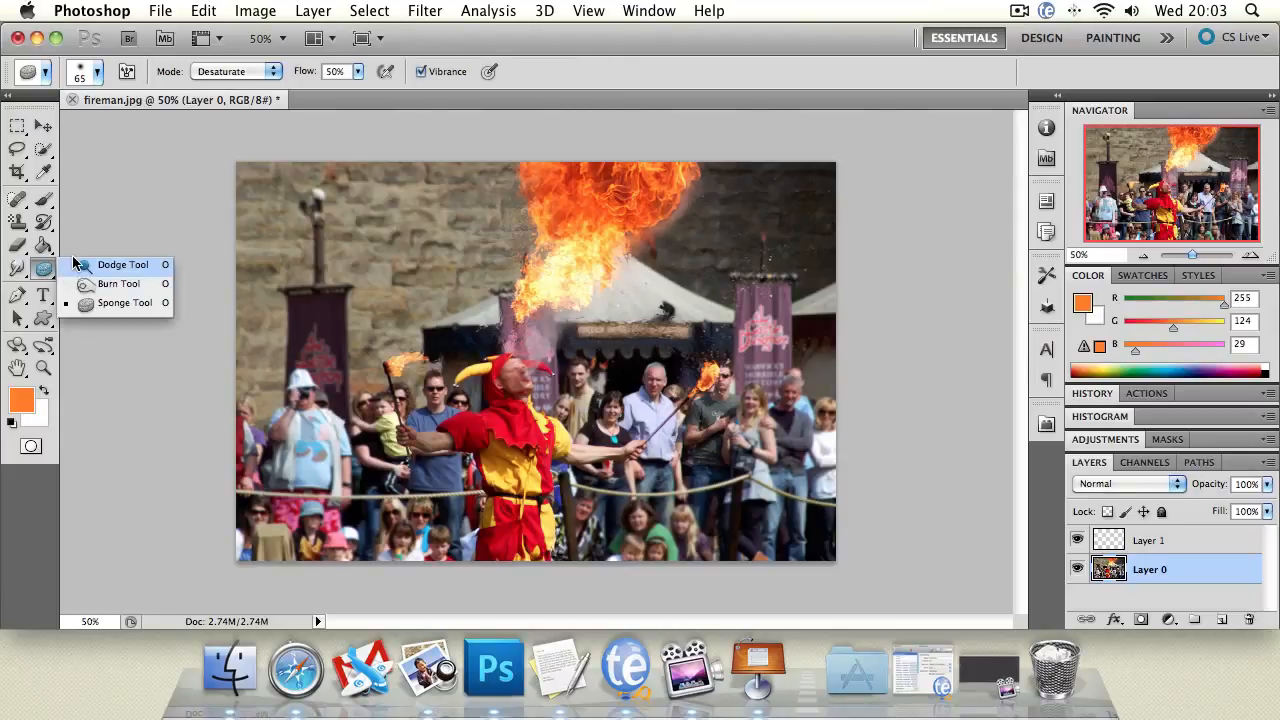
pyautogui.click(110, 265)
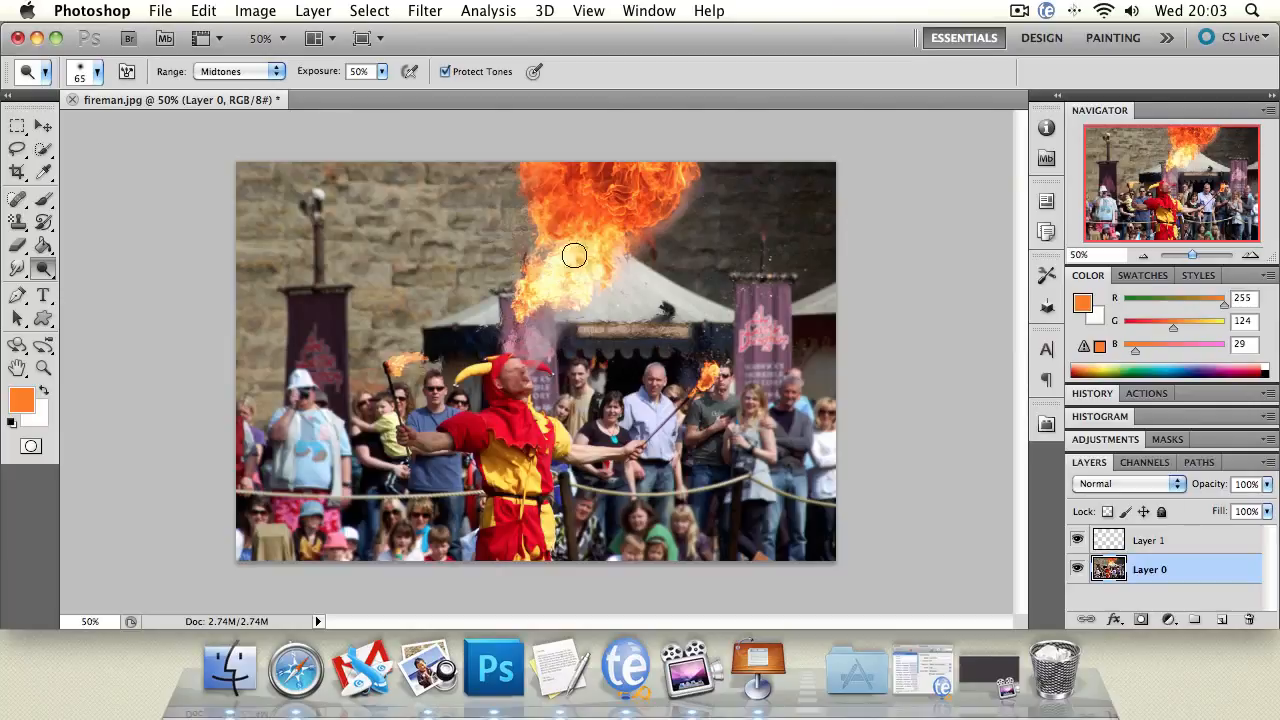
pyautogui.moveTo(623, 221)
pyautogui.mouseDown()
pyautogui.moveTo(602, 168)
pyautogui.moveTo(517, 192)
pyautogui.moveTo(546, 182)
pyautogui.moveTo(560, 223)
pyautogui.moveTo(600, 252)
pyautogui.mouseUp()
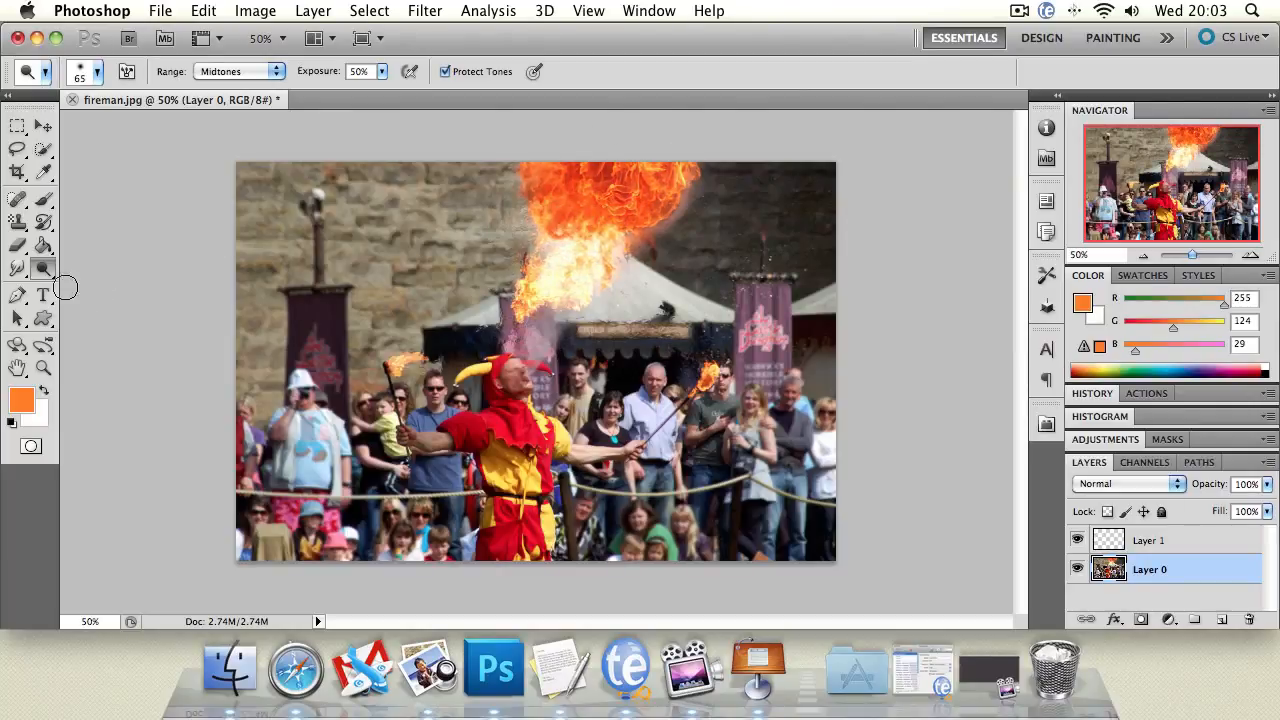
# Step: Darken the upper part of the large flame with the Burn tool, using the Midtones range at 50% exposure
pyautogui.click(43, 268)
pyautogui.click(100, 285)
pyautogui.moveTo(618, 167); pyautogui.dragTo(631, 174)
pyautogui.moveTo(618, 210)
pyautogui.mouseDown()
pyautogui.moveTo(566, 224)
pyautogui.moveTo(547, 202)
pyautogui.moveTo(539, 272)
pyautogui.moveTo(562, 284)
pyautogui.moveTo(552, 290)
pyautogui.moveTo(637, 285)
pyautogui.moveTo(600, 177)
pyautogui.mouseUp()
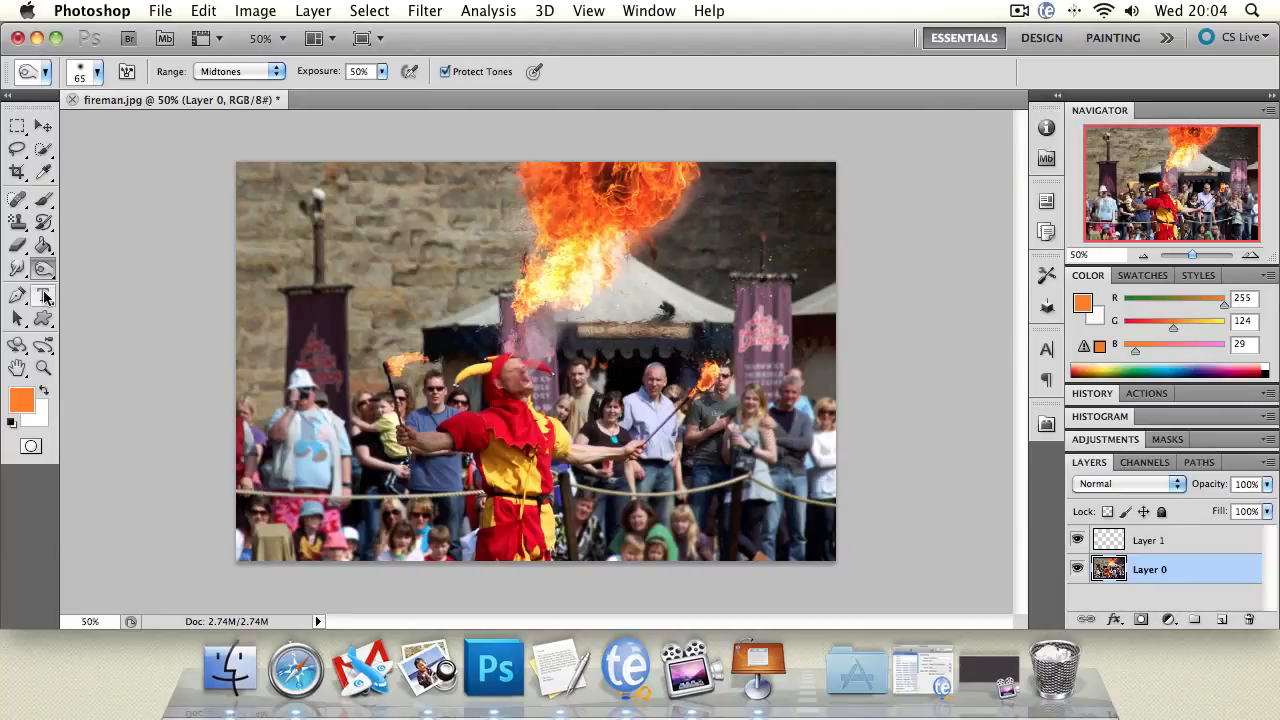
# Step: Switch to the Sponge tool, recentre the floating document window, and desaturate the lower part of the large flame
pyautogui.moveTo(43, 268); pyautogui.dragTo(84, 308)
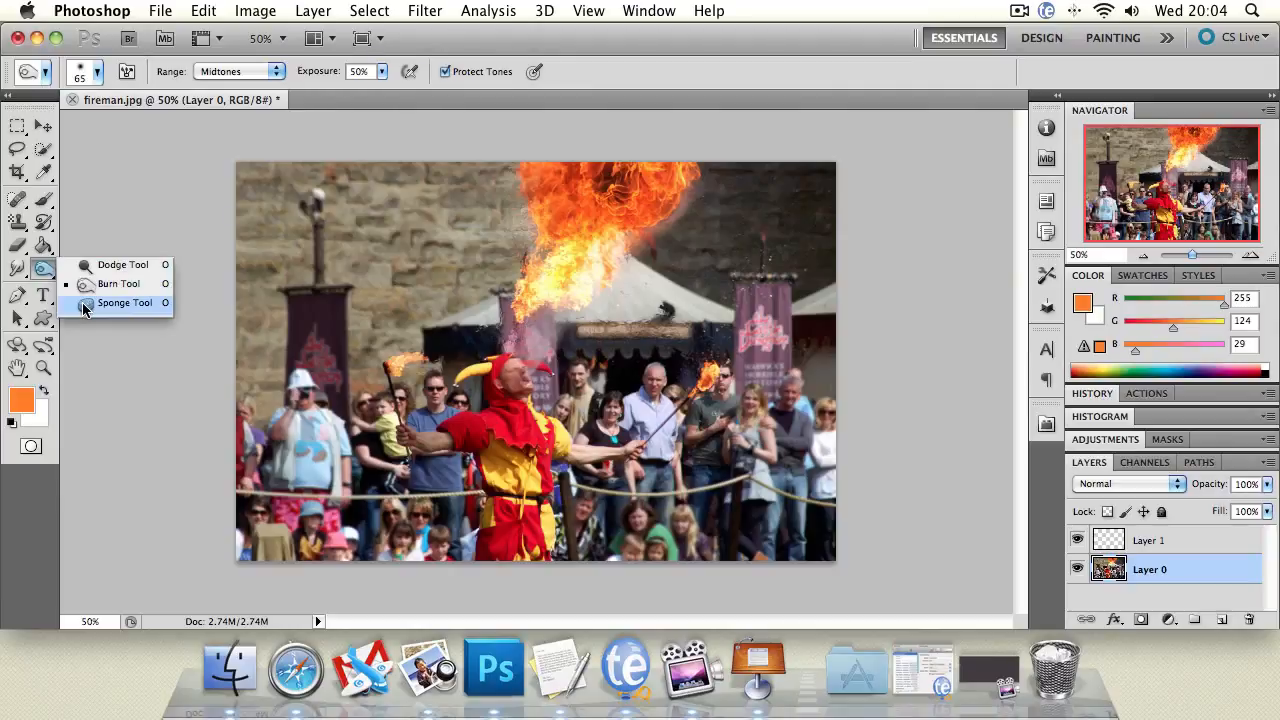
pyautogui.click(84, 305)
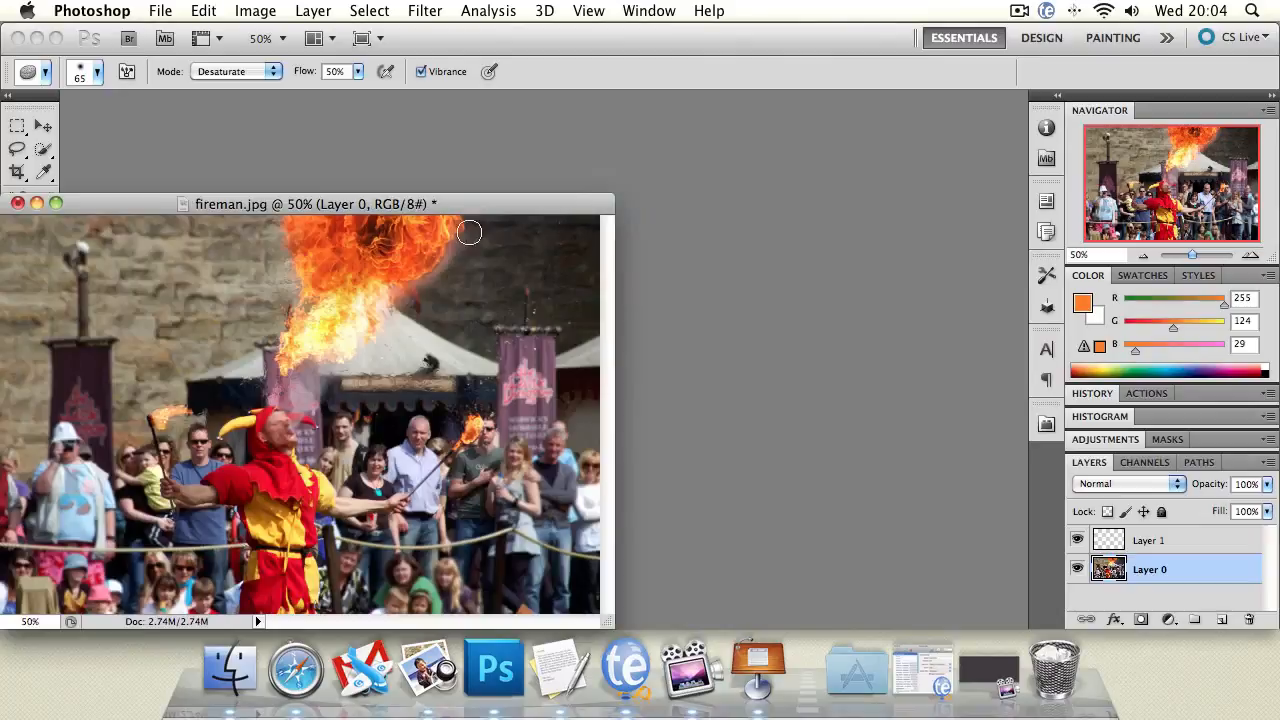
pyautogui.moveTo(466, 203); pyautogui.dragTo(709, 130)
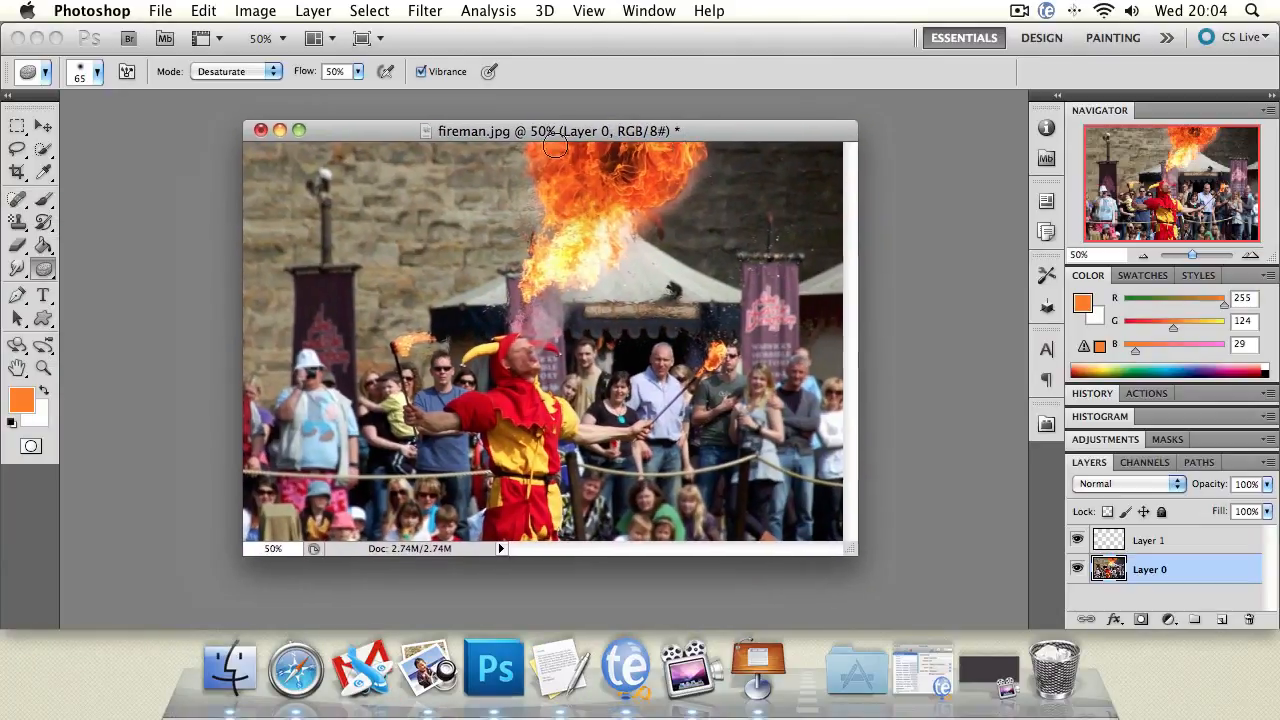
pyautogui.click(47, 274)
pyautogui.click(120, 297)
pyautogui.moveTo(594, 220)
pyautogui.mouseDown()
pyautogui.moveTo(606, 167)
pyautogui.moveTo(572, 208)
pyautogui.moveTo(554, 207)
pyautogui.moveTo(513, 292)
pyautogui.mouseUp()
# Step: Set the Sponge mode to Saturate and paint over the middle of the large flame
pyautogui.click(262, 71)
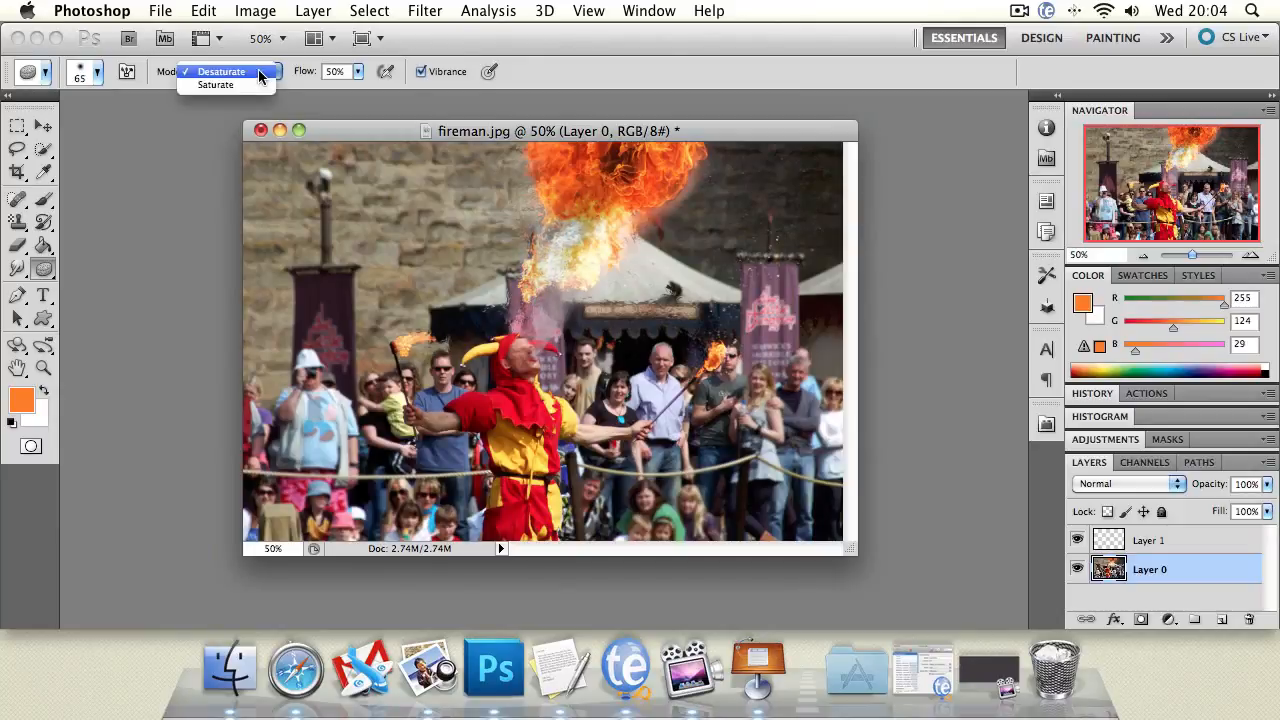
pyautogui.click(256, 88)
pyautogui.moveTo(576, 228)
pyautogui.mouseDown()
pyautogui.moveTo(565, 238)
pyautogui.moveTo(598, 173)
pyautogui.moveTo(582, 200)
pyautogui.moveTo(587, 174)
pyautogui.mouseUp()
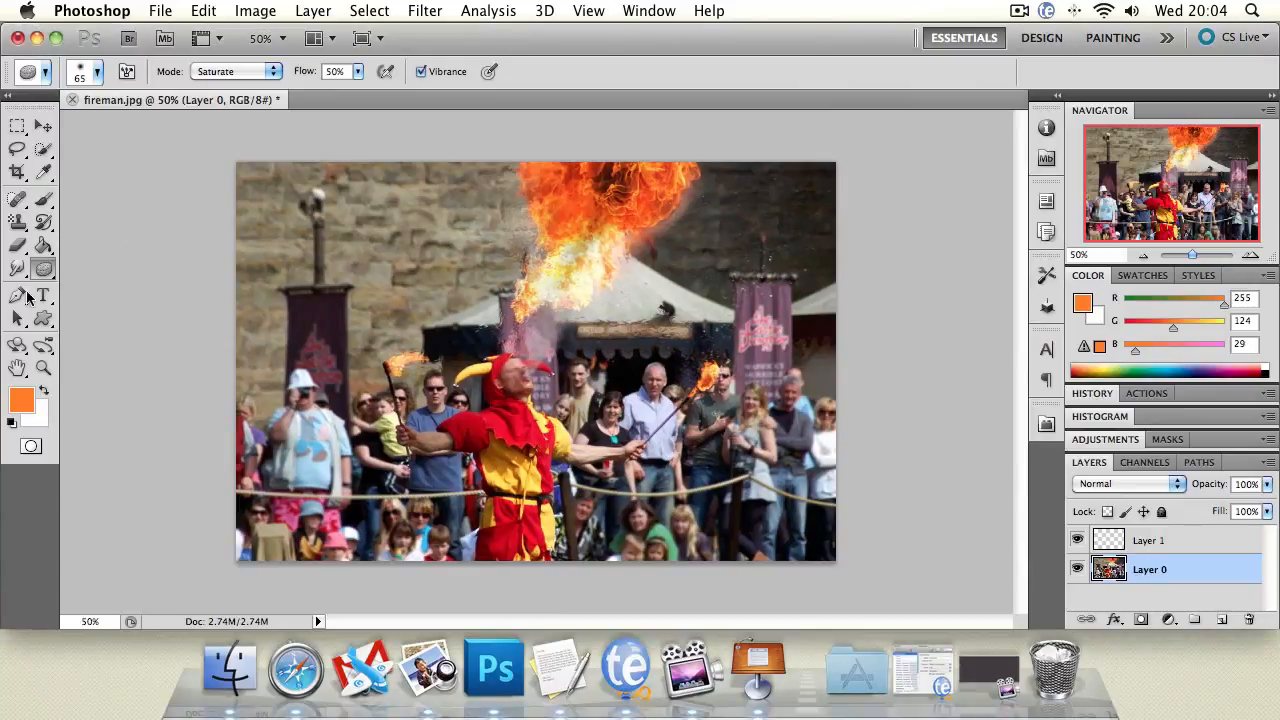
# Step: Draw a straight-sided, four-cornered orange shape on the stone wall with the Pen tool, and undo it
pyautogui.press('p')
pyautogui.click(313, 205)
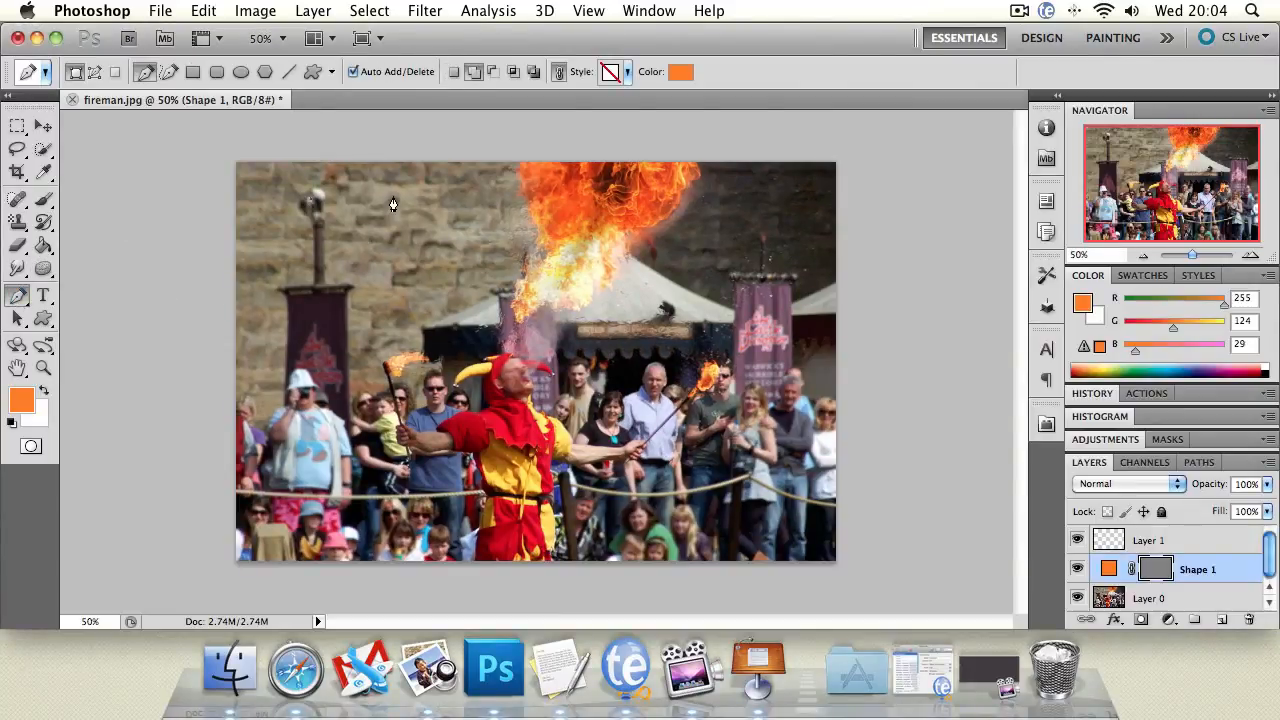
pyautogui.click(417, 280)
pyautogui.click(291, 286)
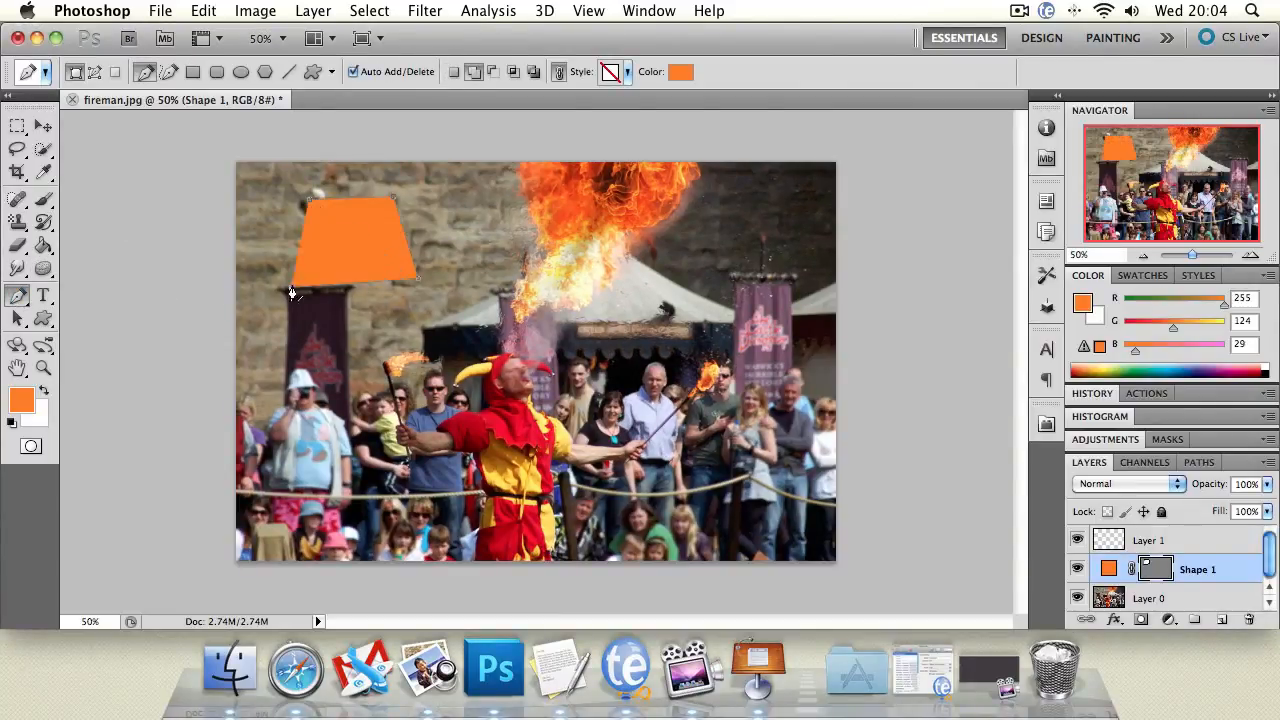
pyautogui.click(312, 206)
pyautogui.hotkey('ctrl', 'alt', 'z')
pyautogui.hotkey('ctrl', 'alt', 'z')
pyautogui.hotkey('ctrl', 'alt', 'z')
pyautogui.hotkey('ctrl', 'alt', 'z')
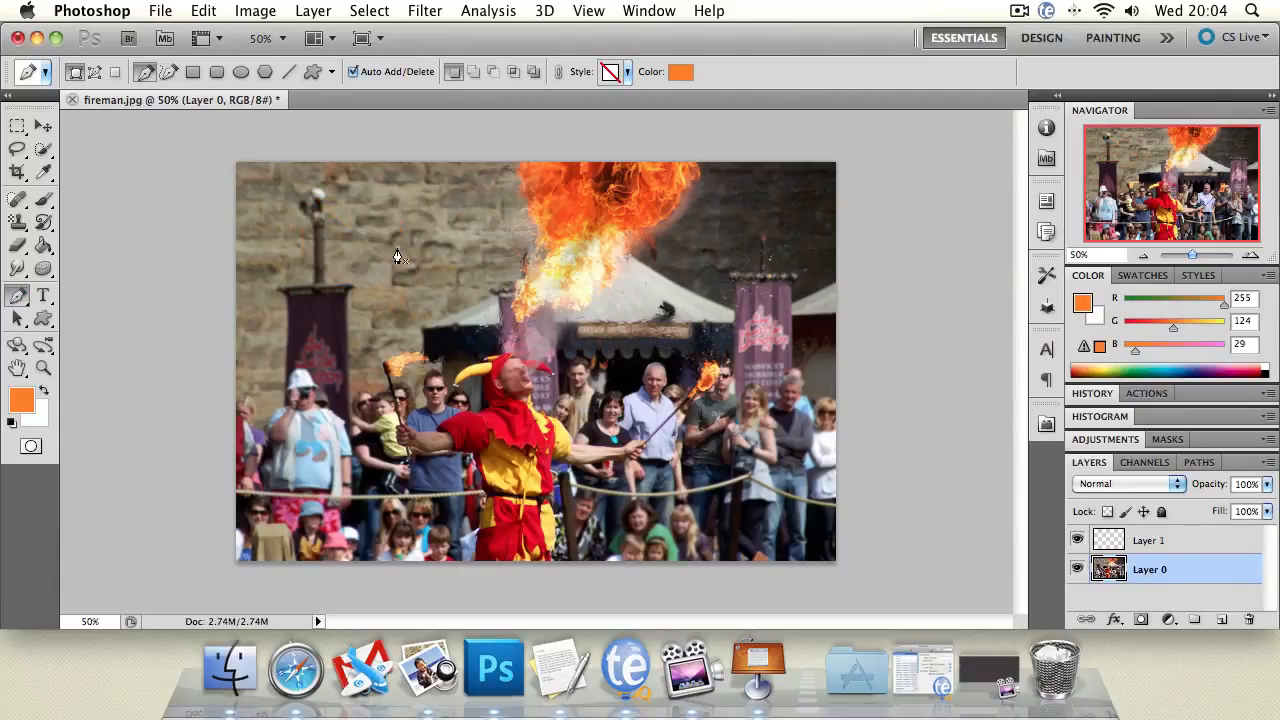
# Step: Draw a closed, curved freeform orange shape across the flame and tent with the Pen tool, and delete it
pyautogui.click(397, 248)
pyautogui.click(548, 218)
pyautogui.click(629, 319)
pyautogui.click(698, 305)
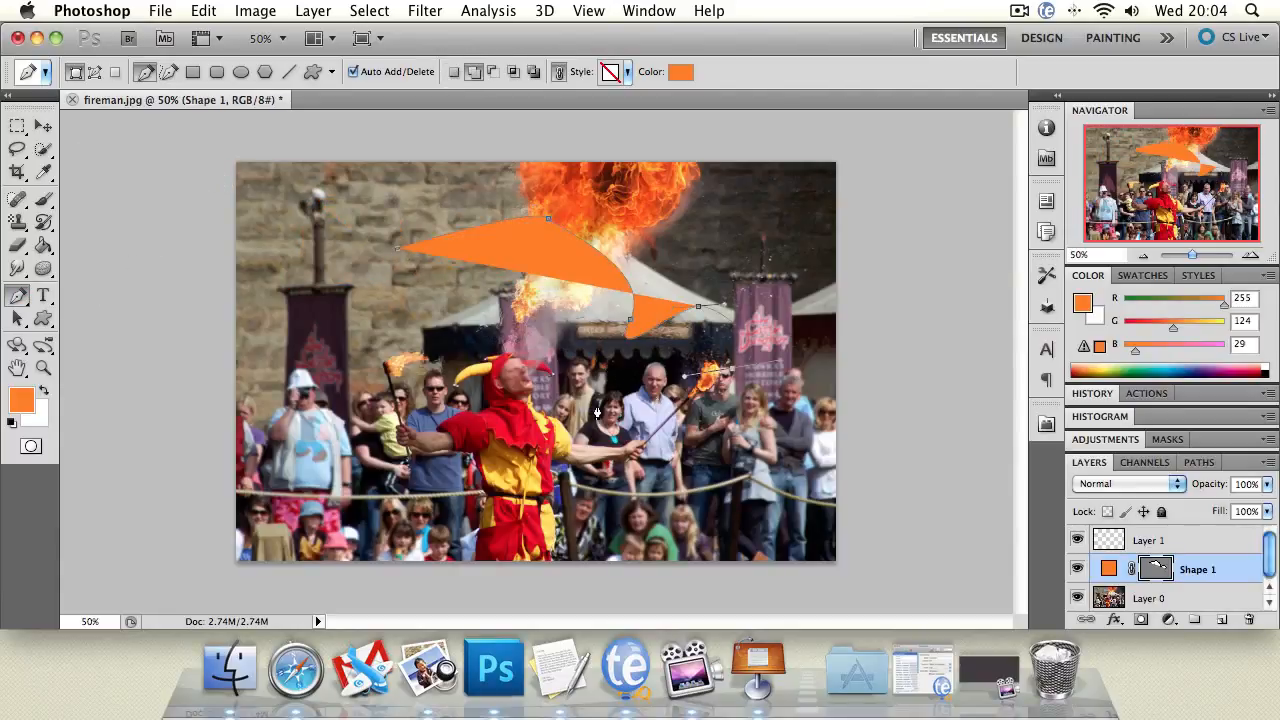
pyautogui.click(597, 406)
pyautogui.click(470, 353)
pyautogui.click(463, 310)
pyautogui.click(530, 268)
pyautogui.click(357, 268)
pyautogui.click(397, 248)
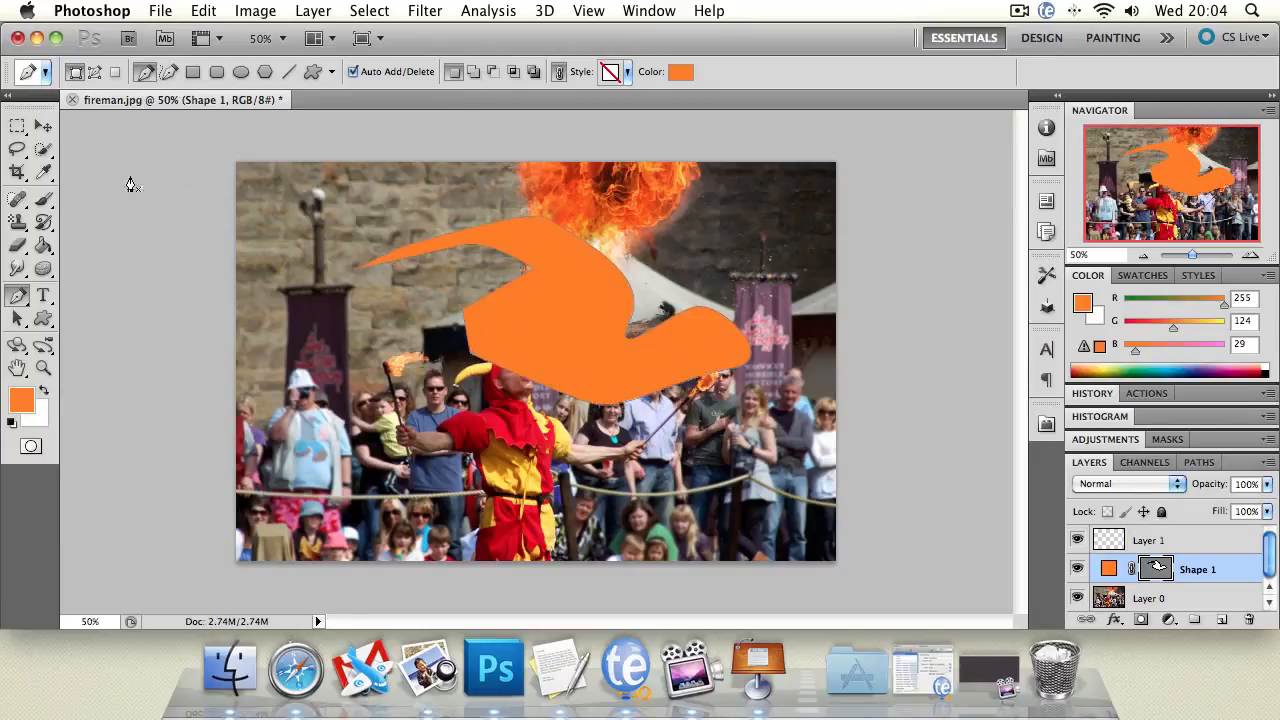
pyautogui.click(43, 127)
pyautogui.press('Delete')
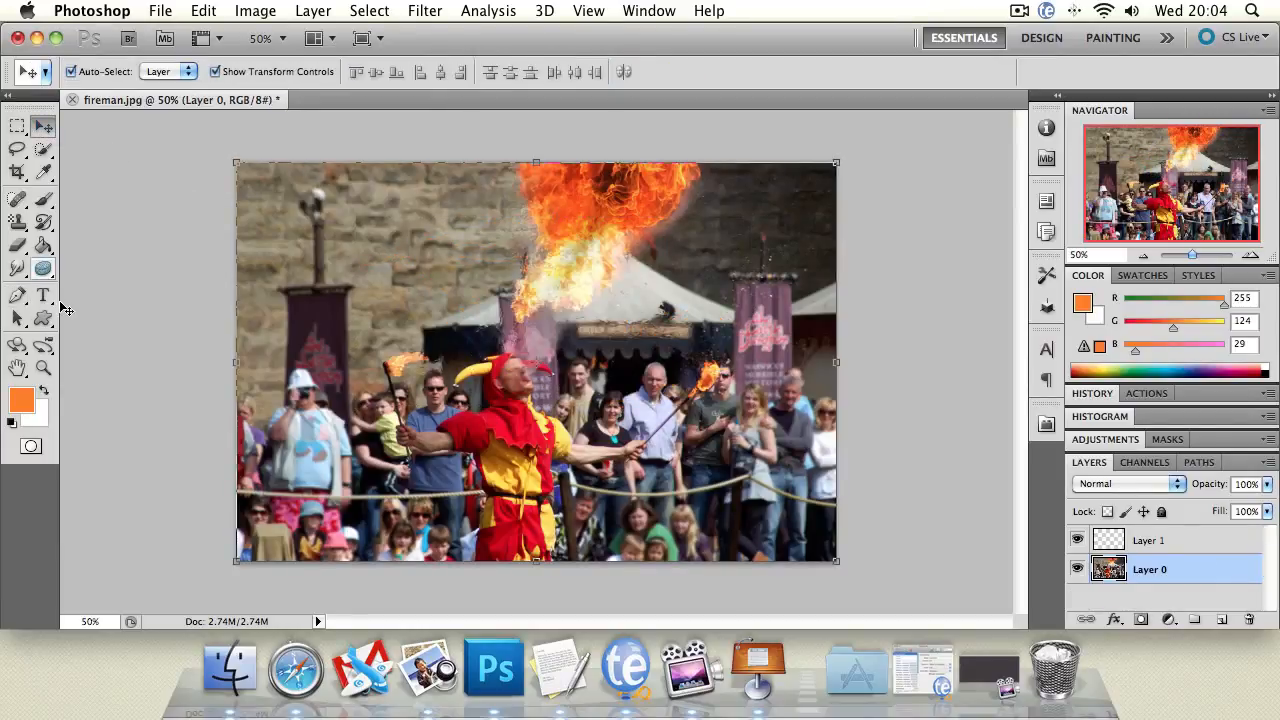
# Step: Add the word "Text" on the upper stone wall with the Type tool, and delete it
pyautogui.click(43, 296)
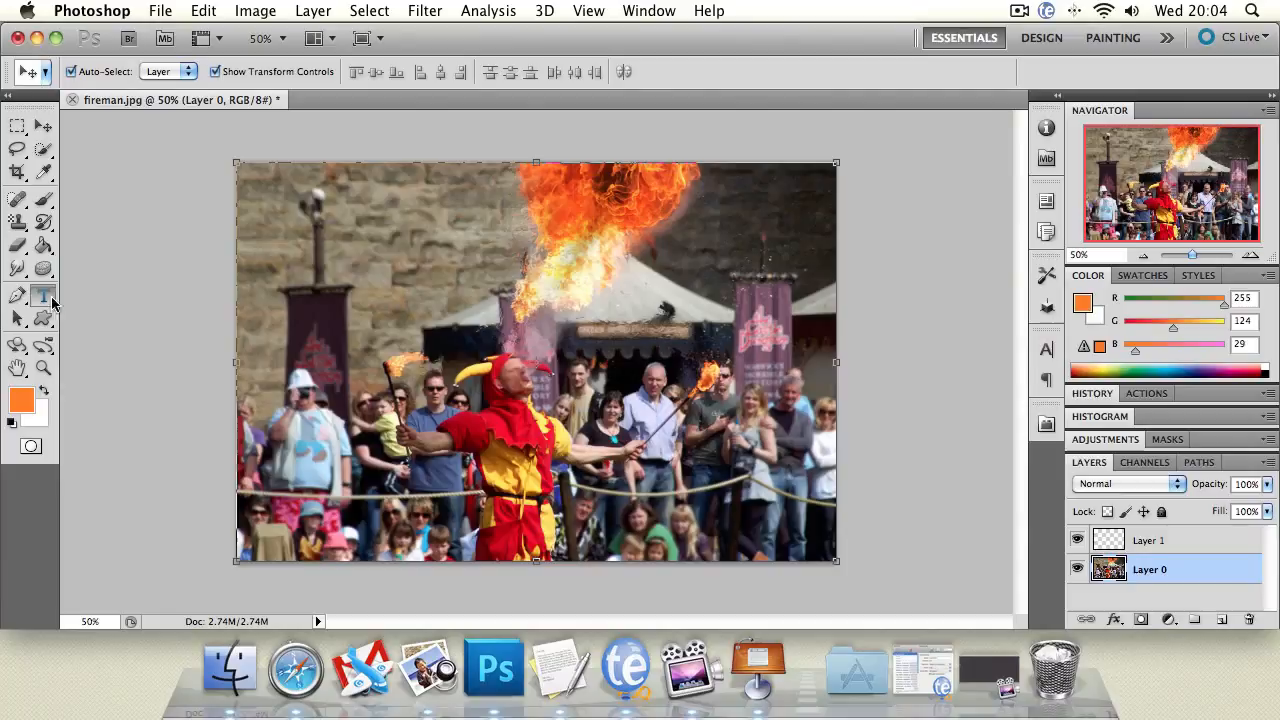
pyautogui.click(298, 228)
pyautogui.write('Text')
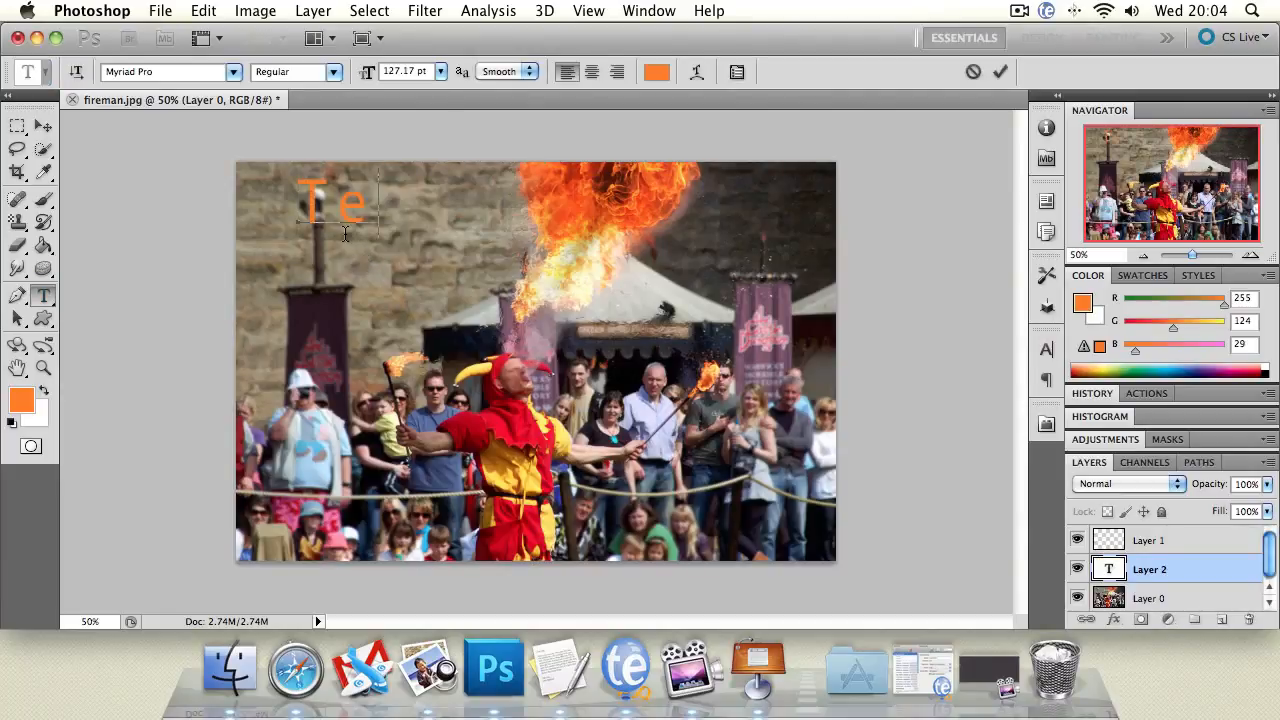
pyautogui.click(43, 127)
pyautogui.press('Delete')
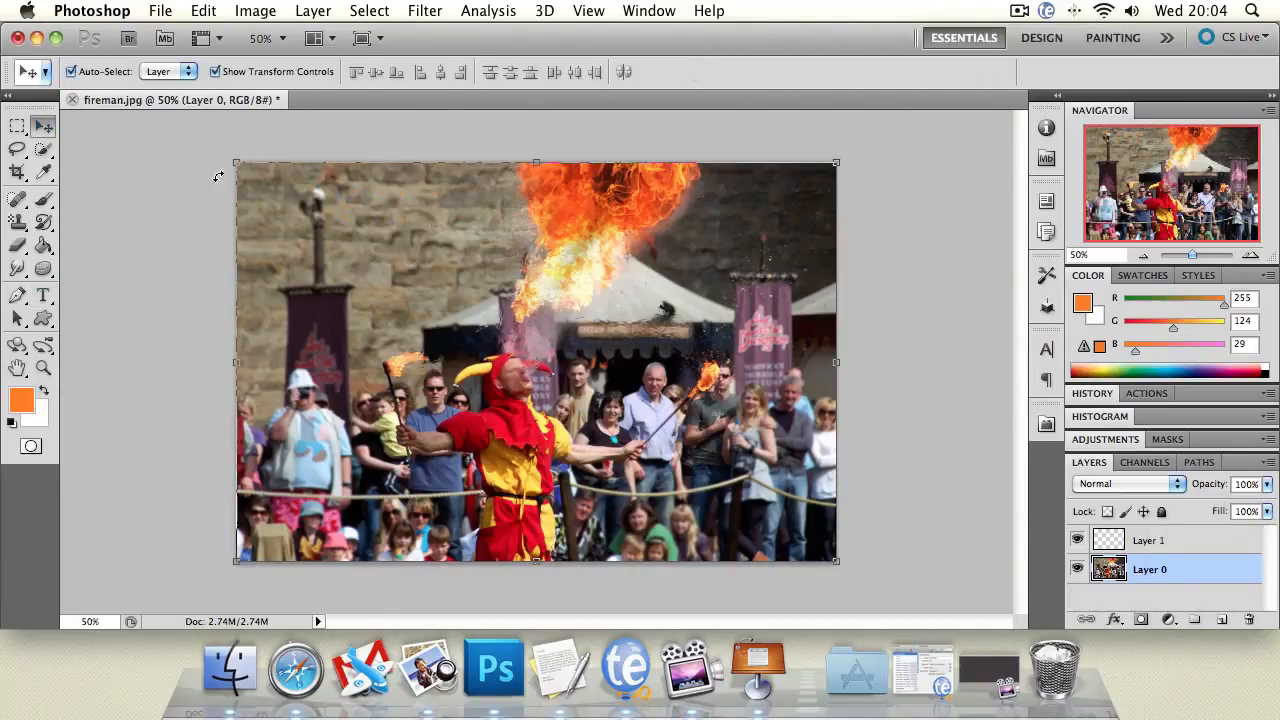
# Step: Activate the Path Selection tool and delete the empty Layer 1
pyautogui.click(19, 318)
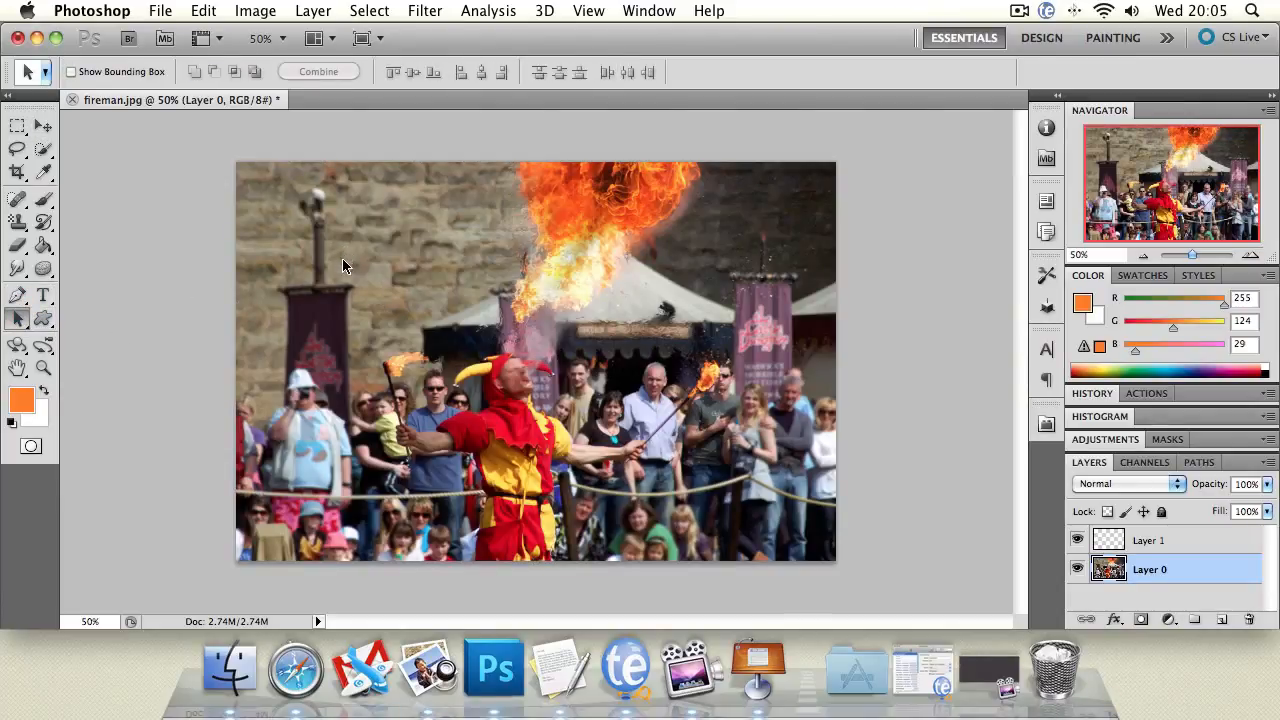
pyautogui.rightClick(1157, 537)
pyautogui.click(1031, 591)
# Step: Draw an orange signal-tower custom shape from the stone wall down across the crowd, and undo it
pyautogui.press('u')
pyautogui.rightClick(545, 218)
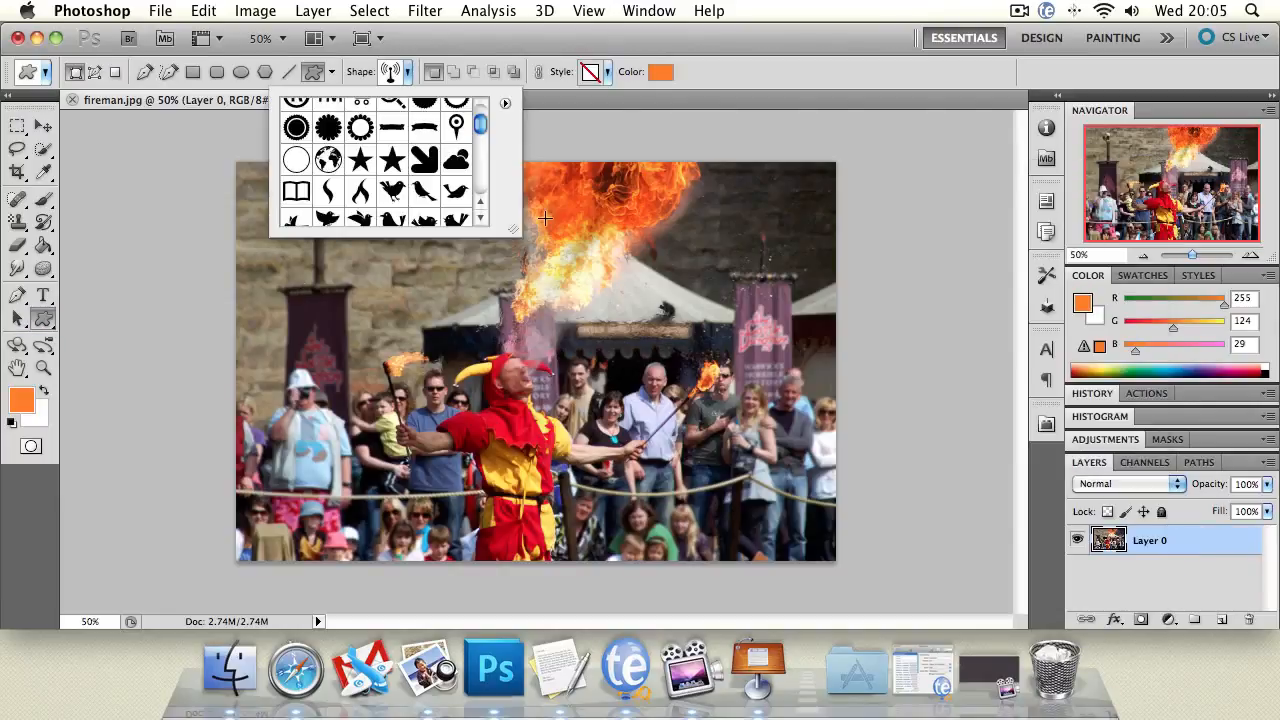
pyautogui.click(661, 125)
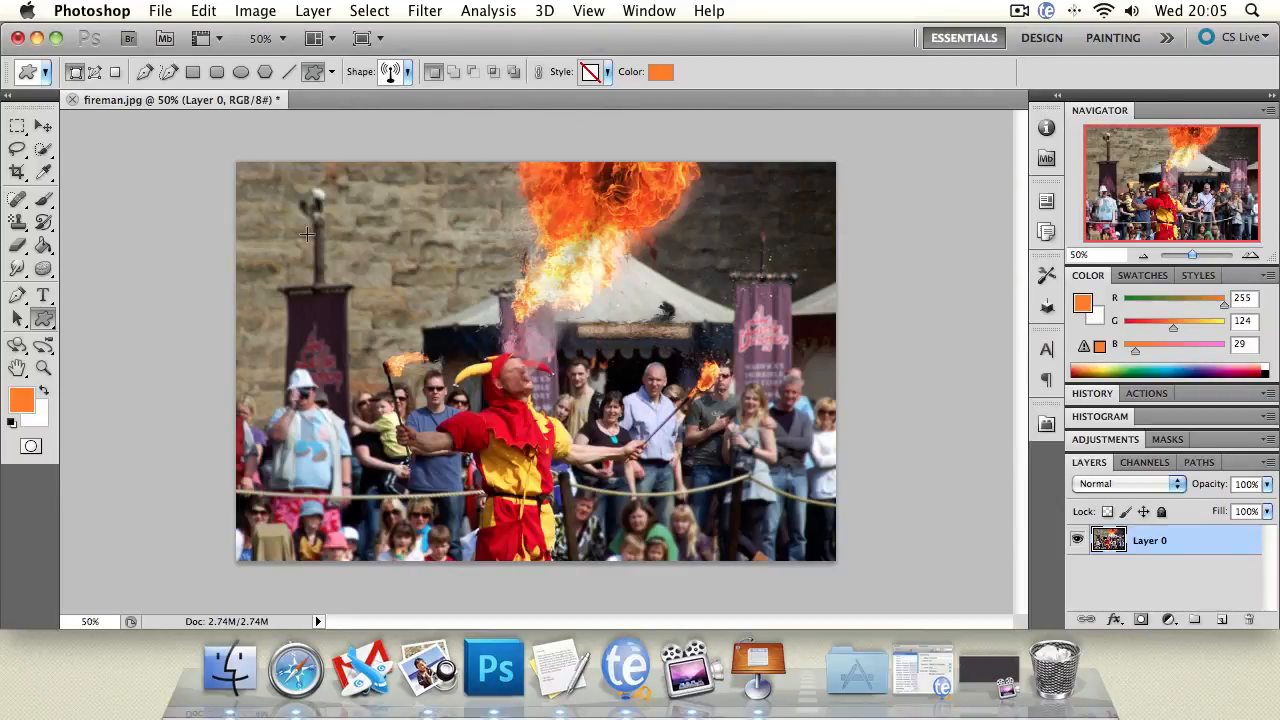
pyautogui.moveTo(308, 234); pyautogui.dragTo(470, 455)
pyautogui.hotkey('ctrl', 'z')
# Step: Draw an orange film strip custom shape beside the performer, and delete it
pyautogui.click(407, 72)
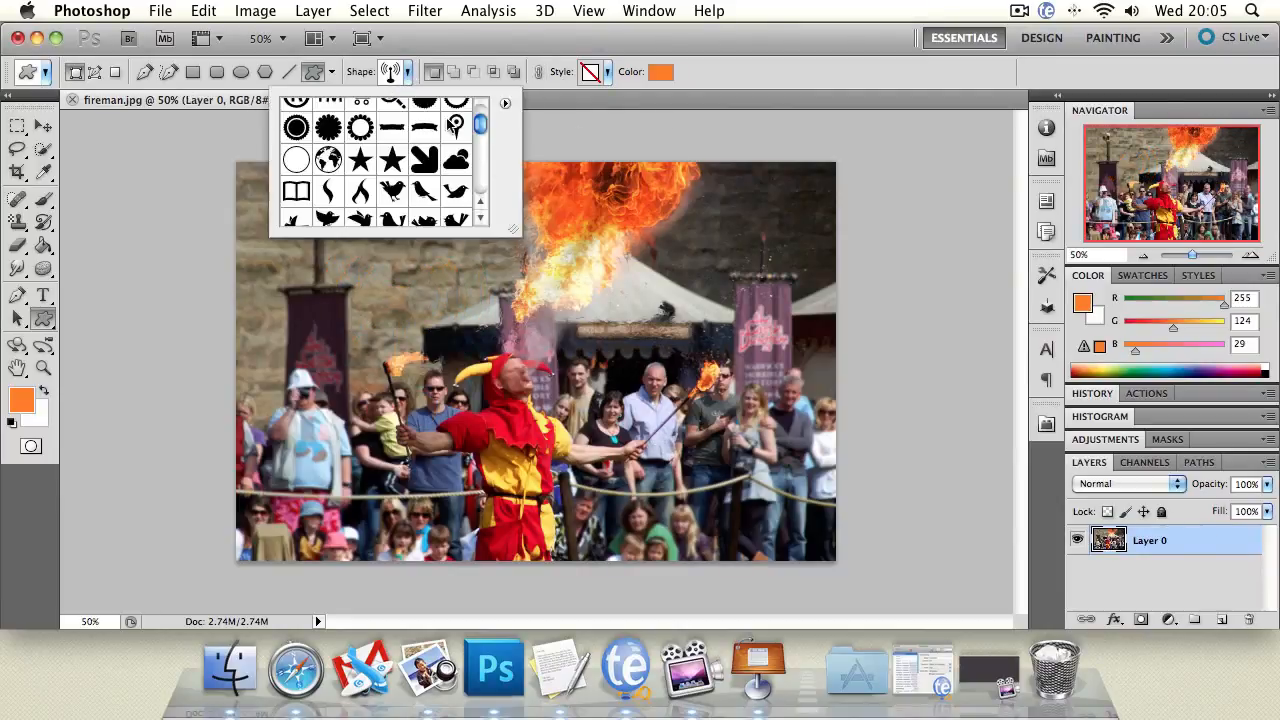
pyautogui.moveTo(481, 127); pyautogui.dragTo(483, 190)
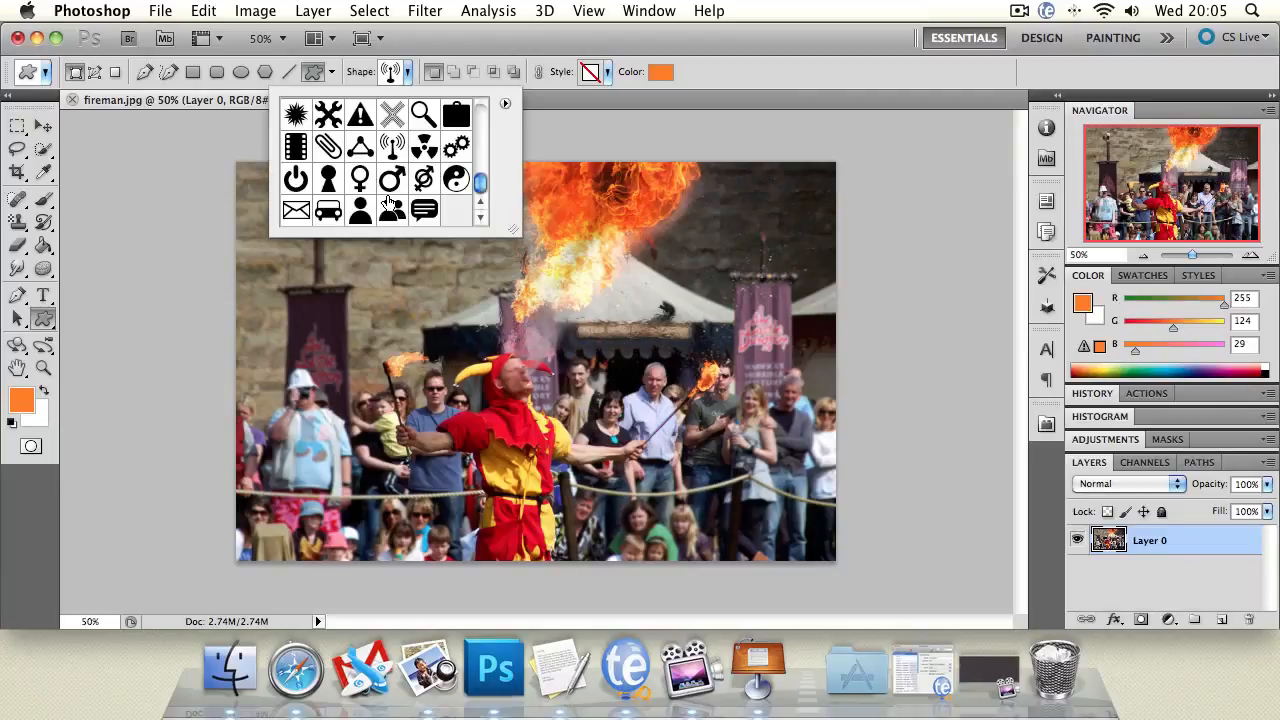
pyautogui.click(295, 146)
pyautogui.moveTo(549, 328); pyautogui.dragTo(676, 471)
pyautogui.click(43, 125)
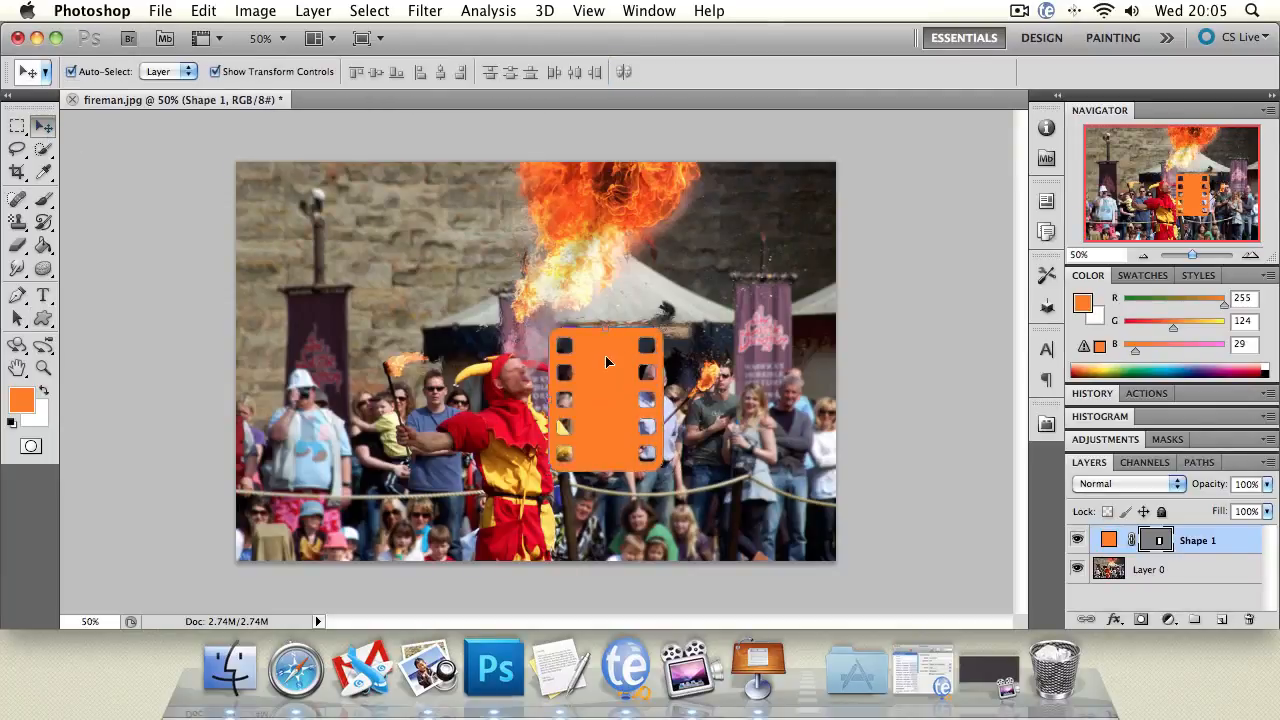
pyautogui.press('BackSpace')
# Step: Draw an orange rectangle on the stone wall with the Rectangle tool, and undo it
pyautogui.click(42, 318)
pyautogui.click(42, 318)
pyautogui.click(124, 313)
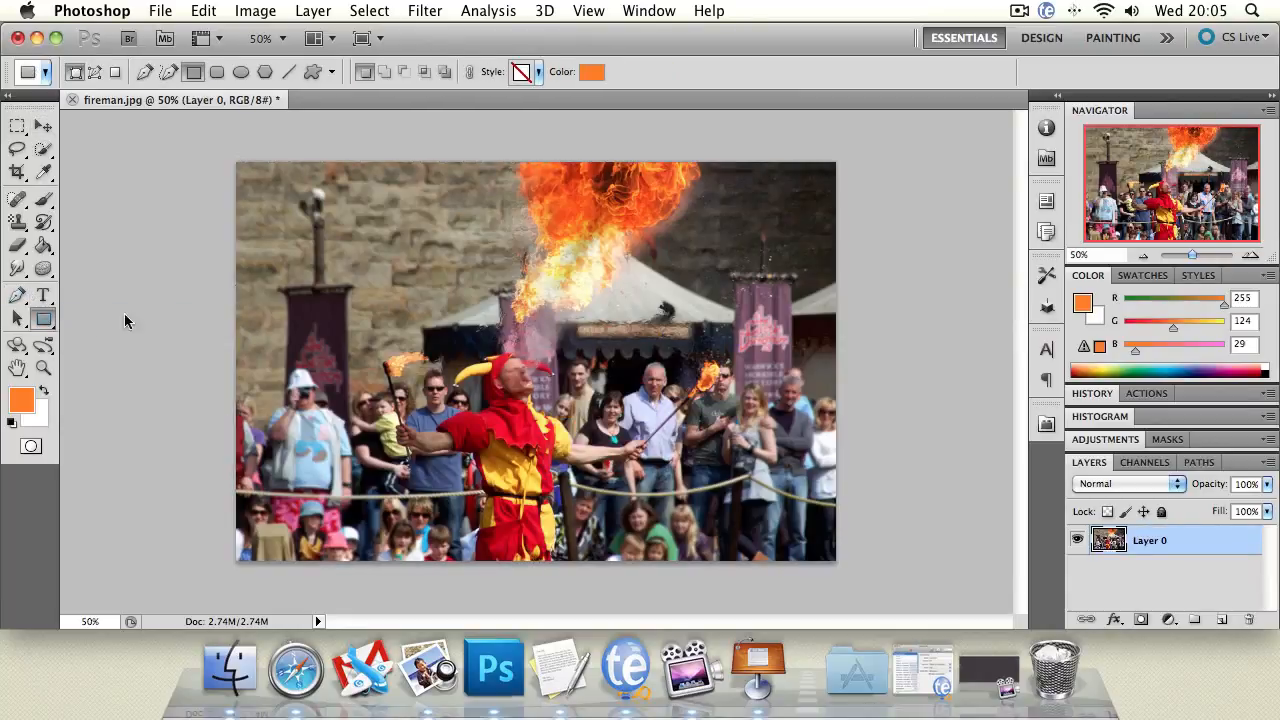
pyautogui.moveTo(357, 194); pyautogui.dragTo(486, 302)
pyautogui.press('super+z')
# Step: Draw an orange rectangle with 10 px rounded corners across the wall and tent, and undo it
pyautogui.click(42, 318)
pyautogui.click(124, 333)
pyautogui.moveTo(354, 237); pyautogui.dragTo(568, 370)
pyautogui.press('super+z')
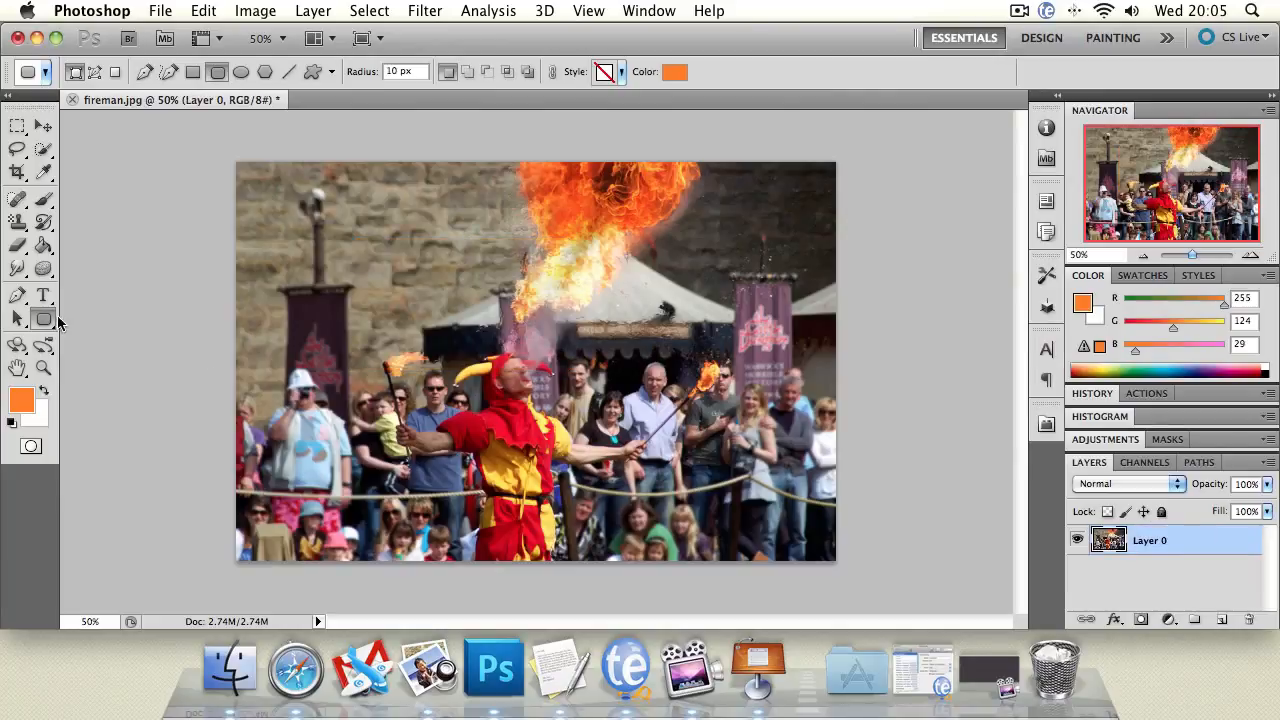
# Step: Draw an orange circle over the lower flame with the Ellipse tool, undo it, and delete the film strip shape that returns
pyautogui.click(42, 318)
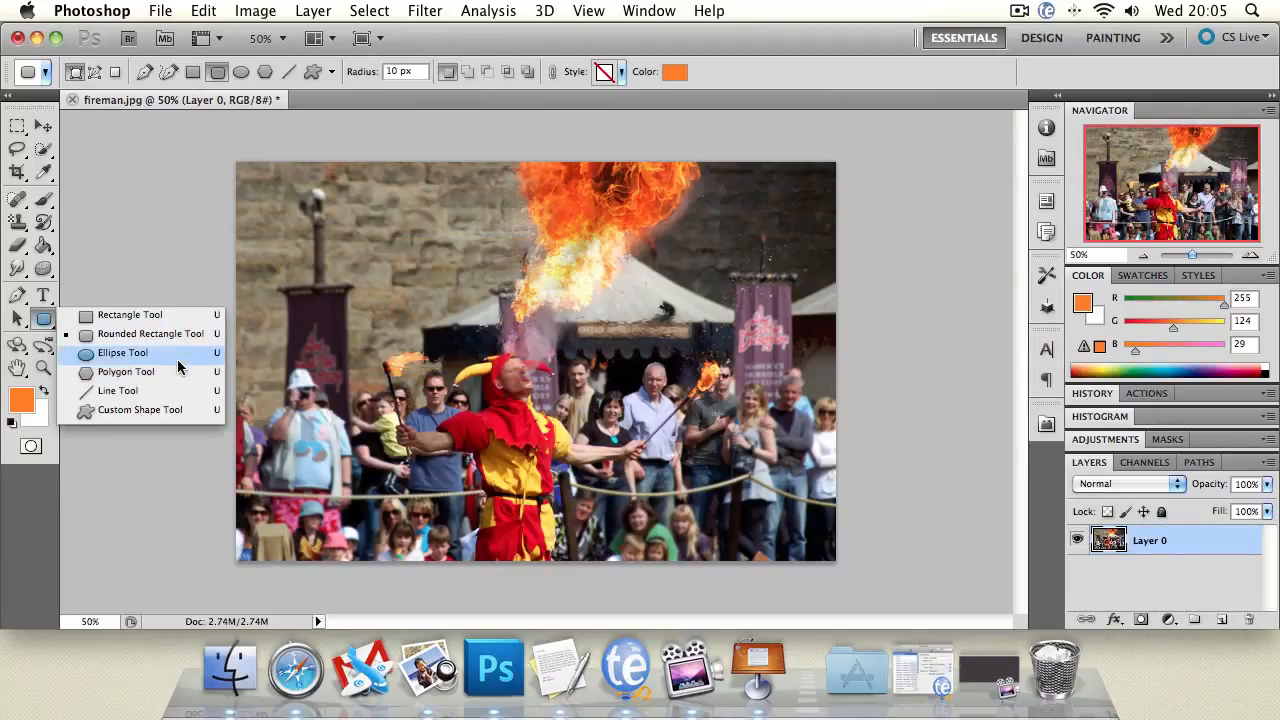
pyautogui.click(150, 353)
pyautogui.moveTo(476, 222); pyautogui.dragTo(622, 370)
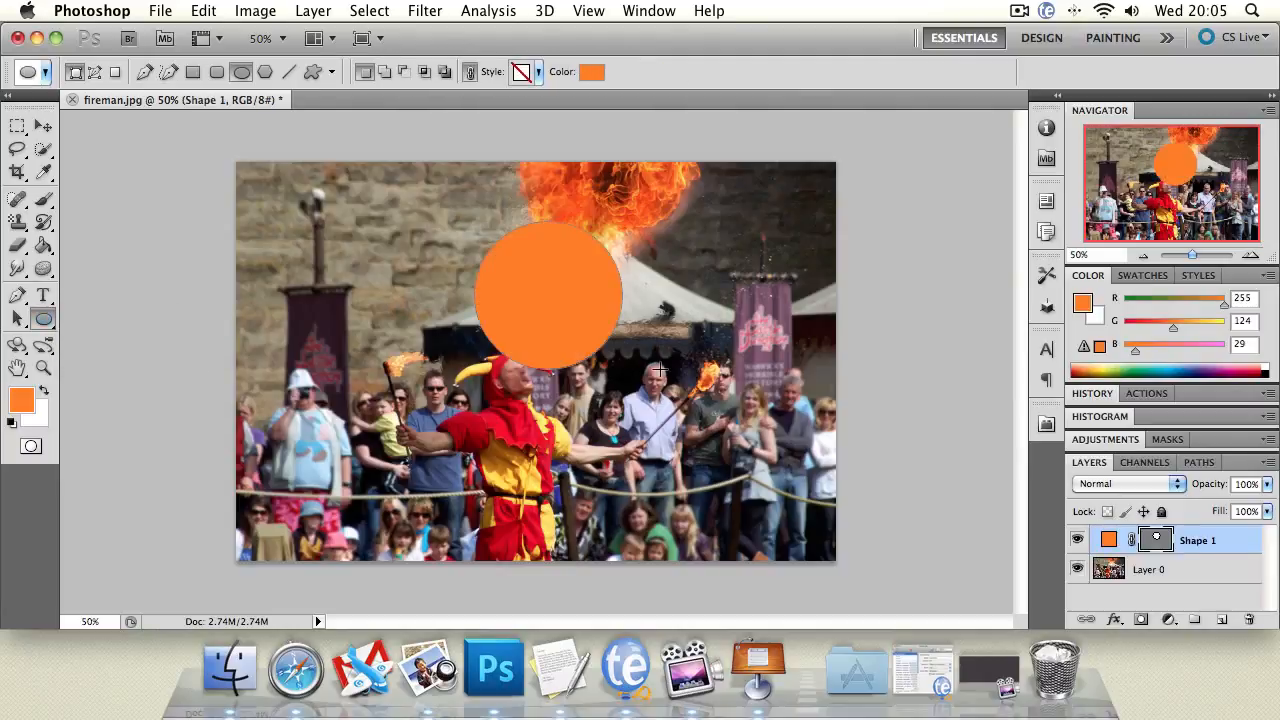
pyautogui.press('super+z')
pyautogui.click(42, 318)
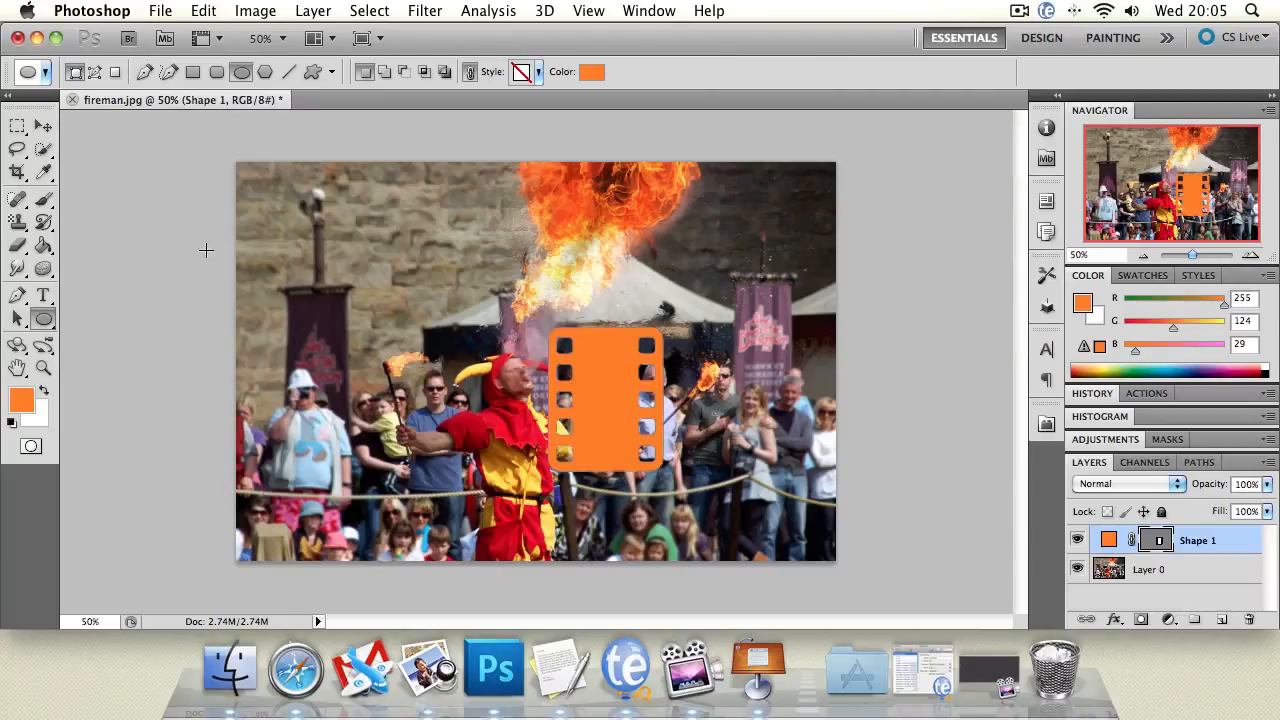
pyautogui.click(41, 127)
pyautogui.press('Delete')
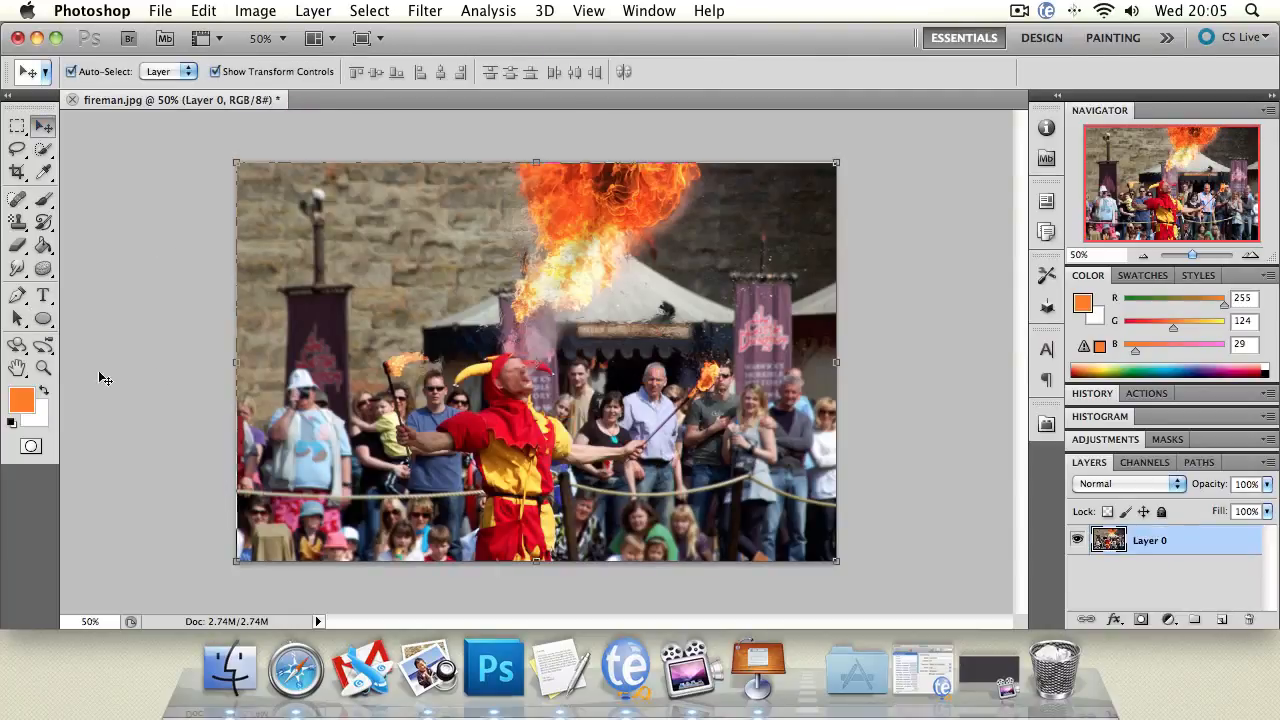
# Step: Magnify the photo to about 63% with the Zoom tool and pan it with the Hand tool until the performer is centred
pyautogui.click(18, 368)
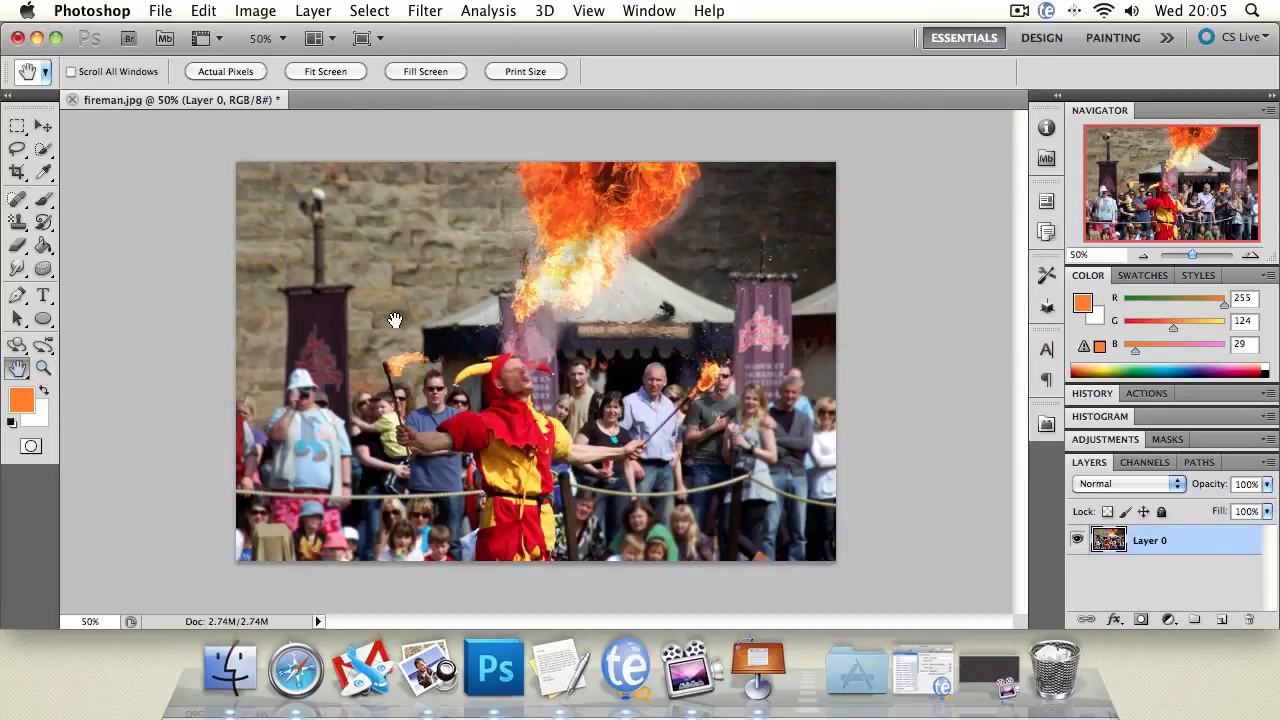
pyautogui.click(46, 370)
pyautogui.click(462, 334)
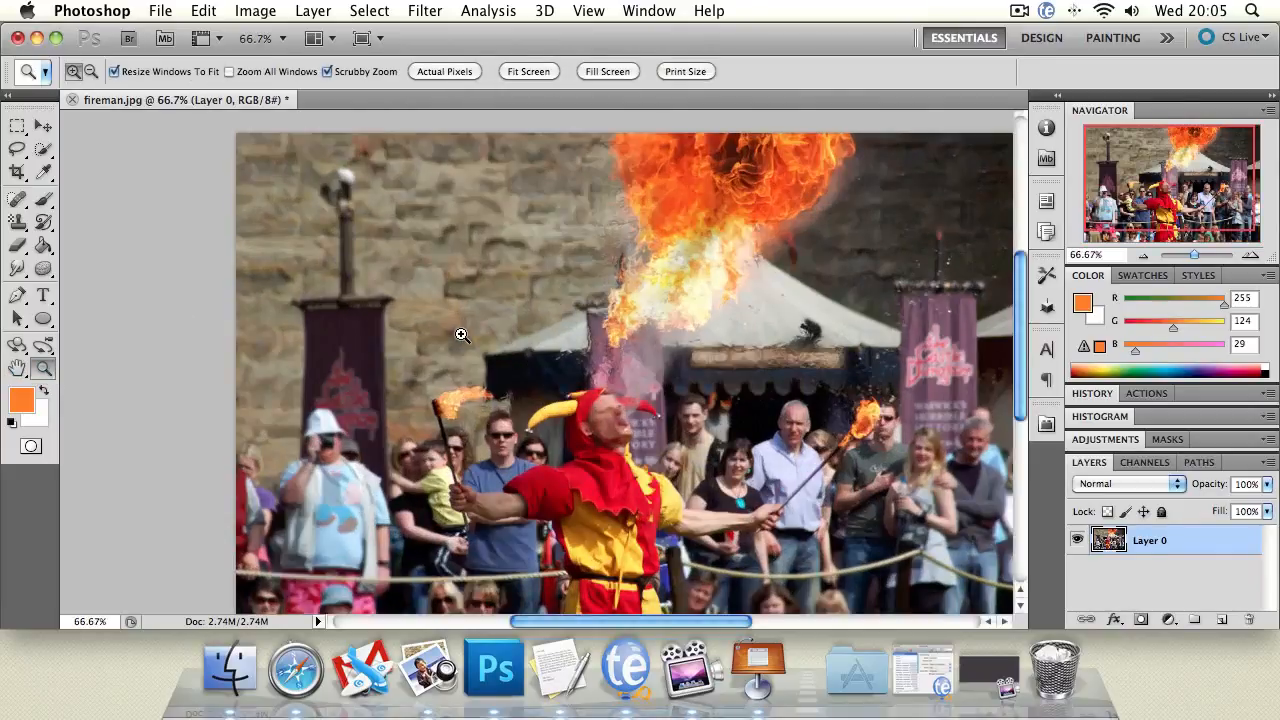
pyautogui.click(462, 334)
pyautogui.moveTo(390, 377)
pyautogui.mouseDown()
pyautogui.moveTo(580, 380)
pyautogui.moveTo(343, 371)
pyautogui.moveTo(380, 371)
pyautogui.moveTo(366, 370)
pyautogui.mouseUp()
pyautogui.click(22, 369)
pyautogui.moveTo(751, 359); pyautogui.dragTo(647, 276)
pyautogui.moveTo(1219, 222); pyautogui.dragTo(1176, 195)
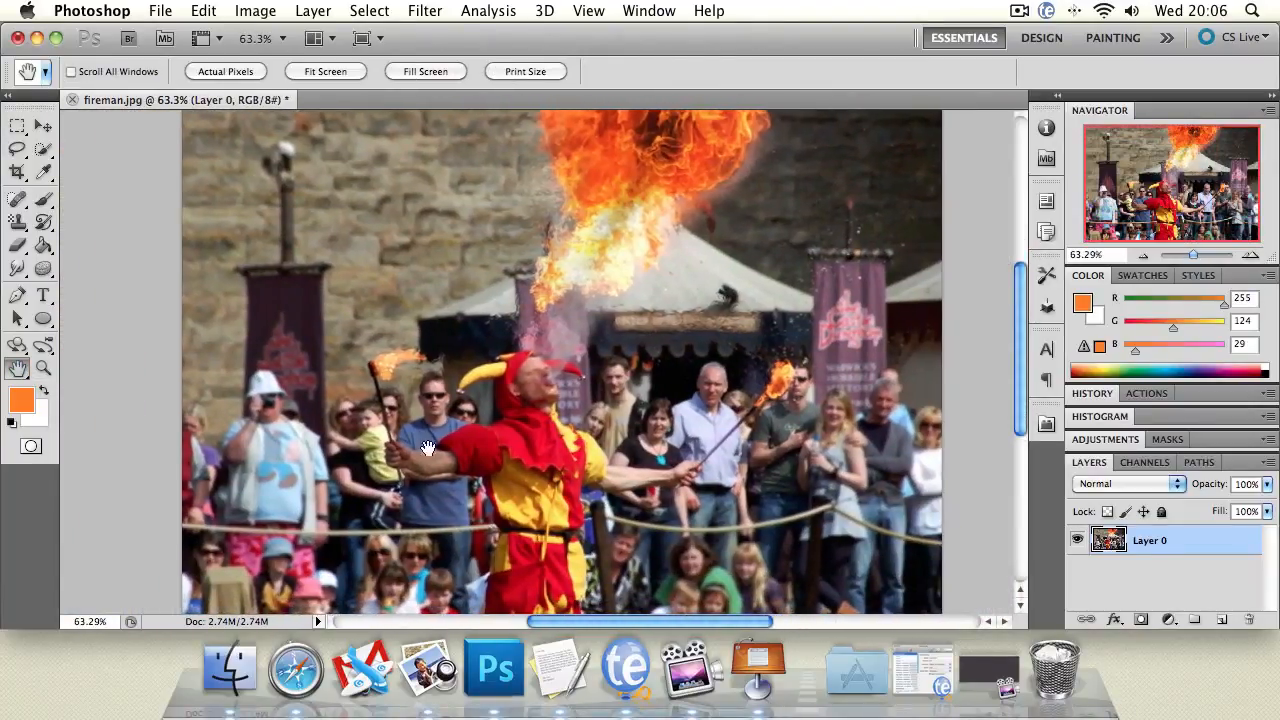
# Step: View the foreground colour picker without changing the colour, and reset the colours to the default black and white
pyautogui.click(24, 399)
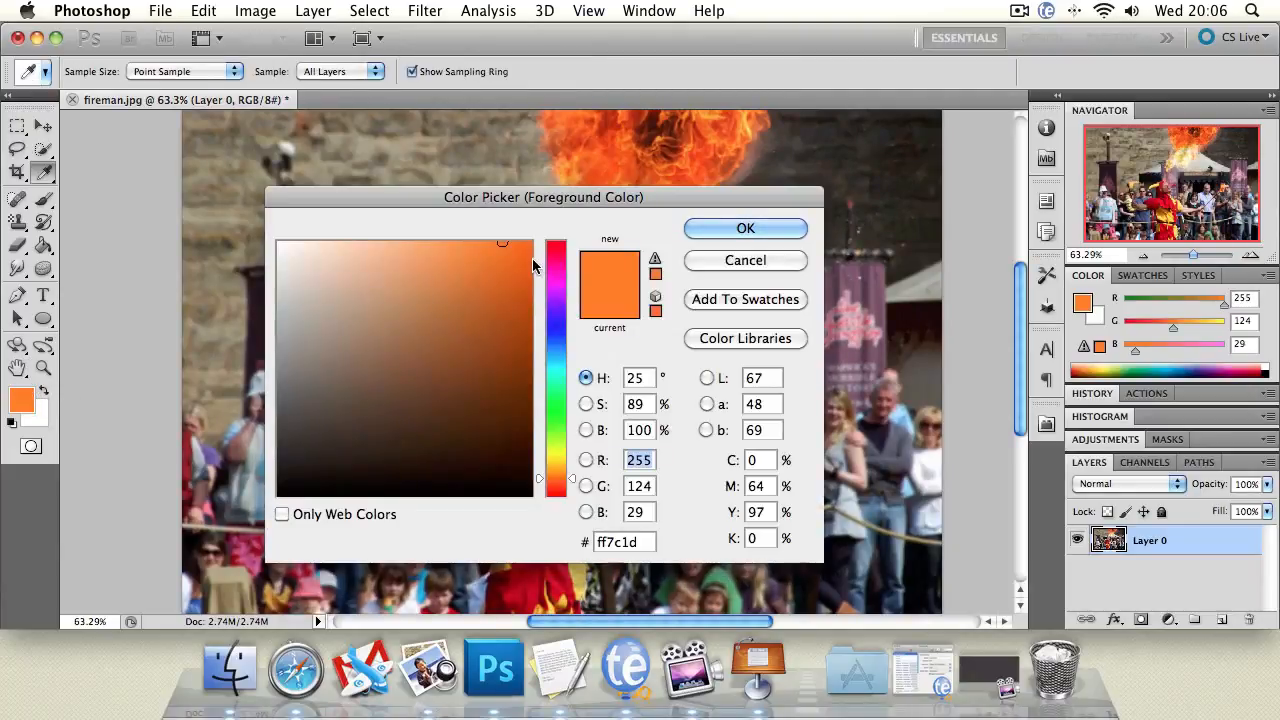
pyautogui.click(733, 260)
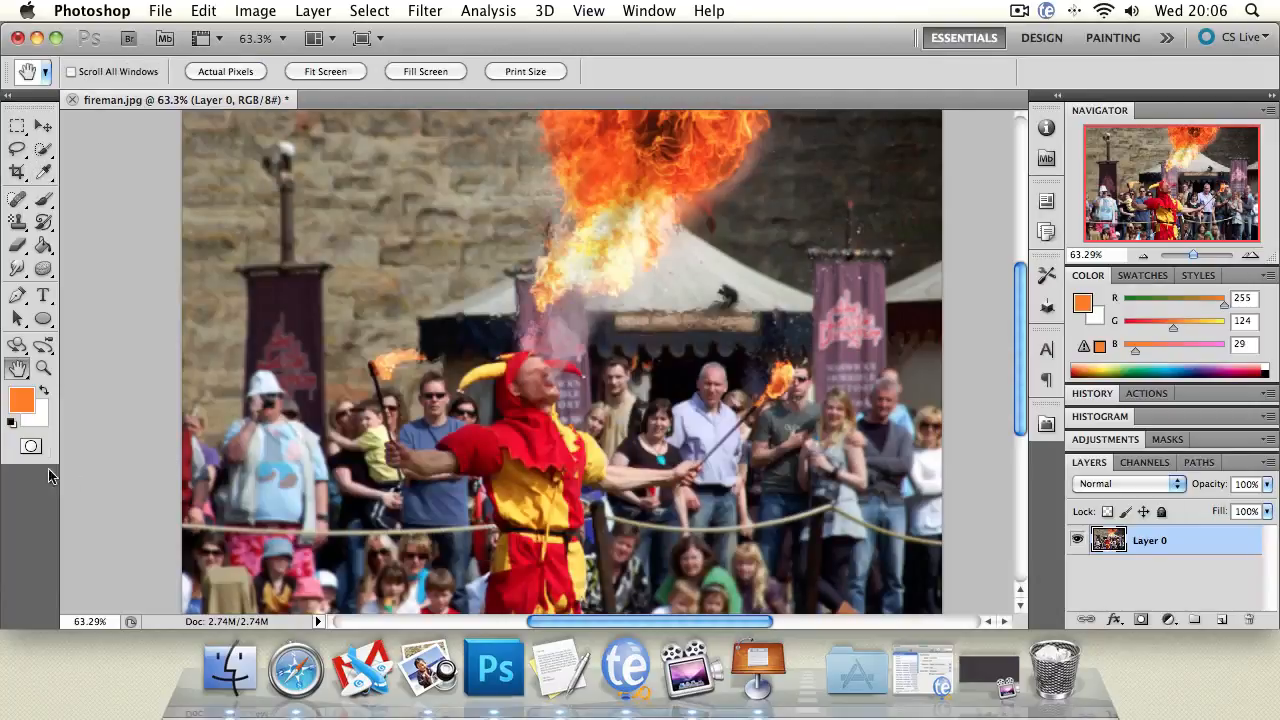
pyautogui.click(11, 422)
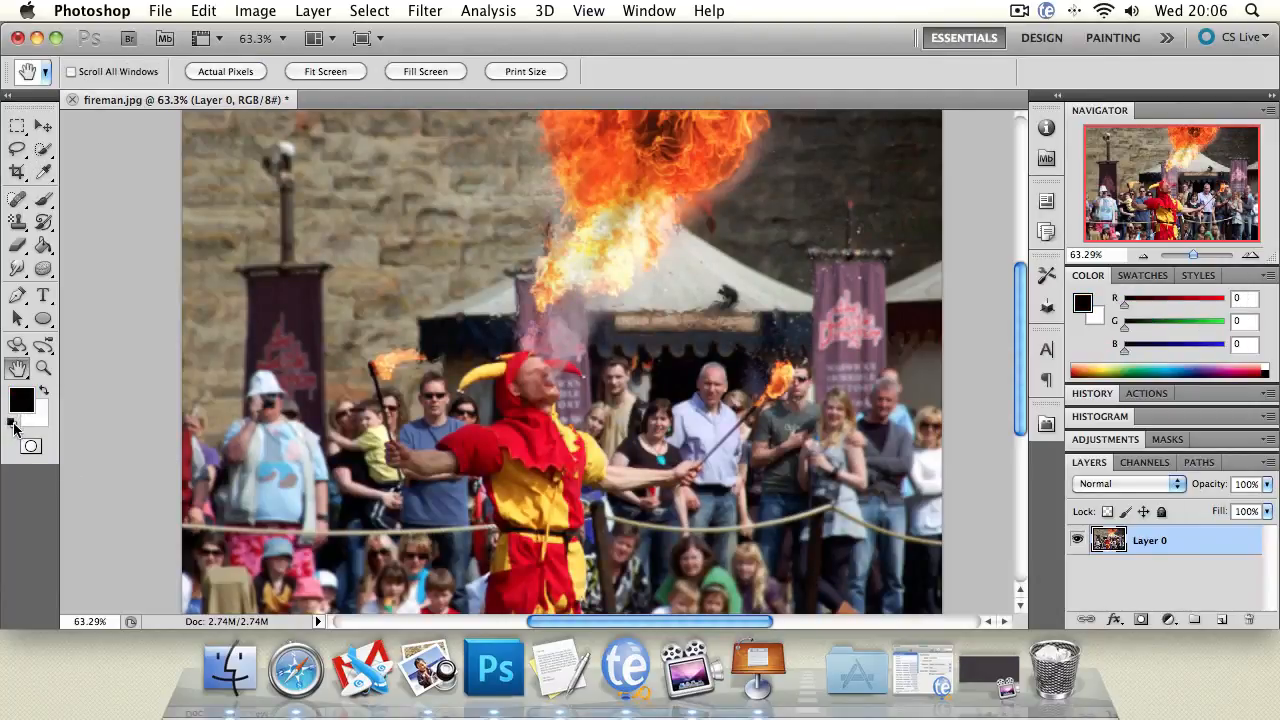
# Step: Swap the black and white foreground and background colours back and forth, ending with black in front
pyautogui.click(43, 390)
pyautogui.click(43, 390)
pyautogui.click(43, 390)
pyautogui.click(43, 390)
# Step: Set the foreground colour to dark red (R 197, G 12, B 12) and swap it with the background colour back and forth
pyautogui.click(22, 402)
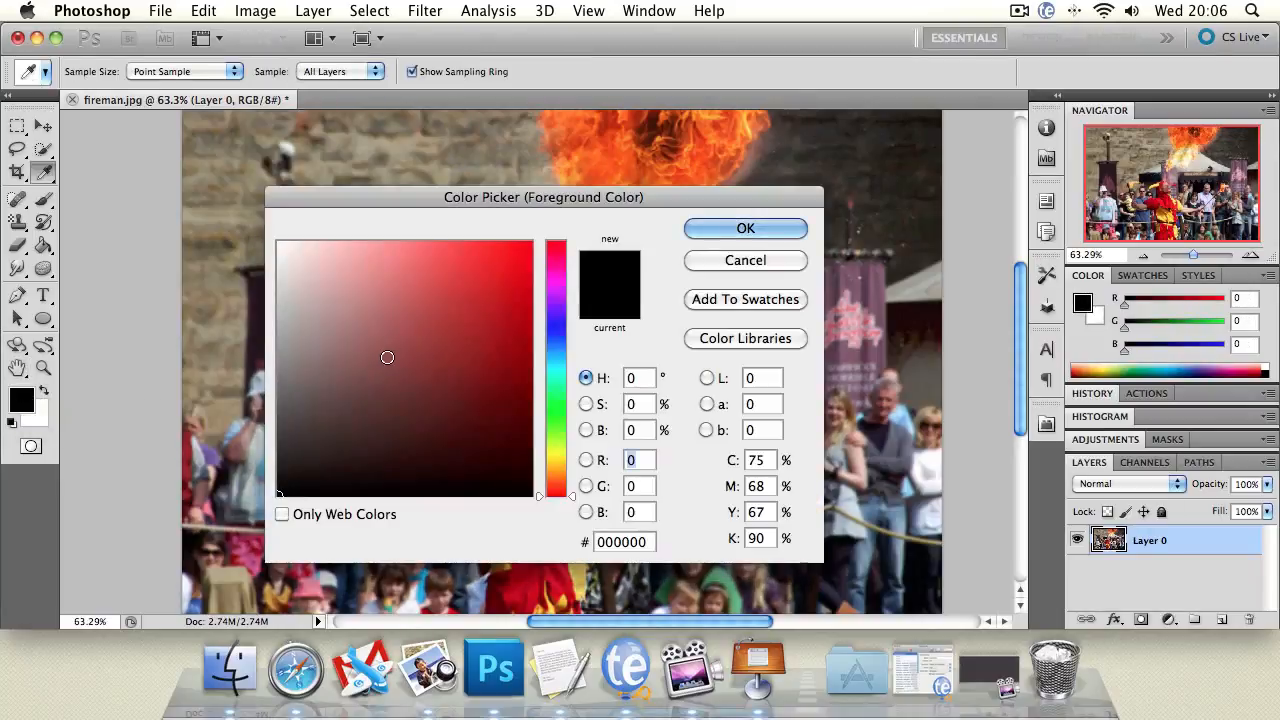
pyautogui.click(518, 300)
pyautogui.click(745, 228)
pyautogui.press('h')
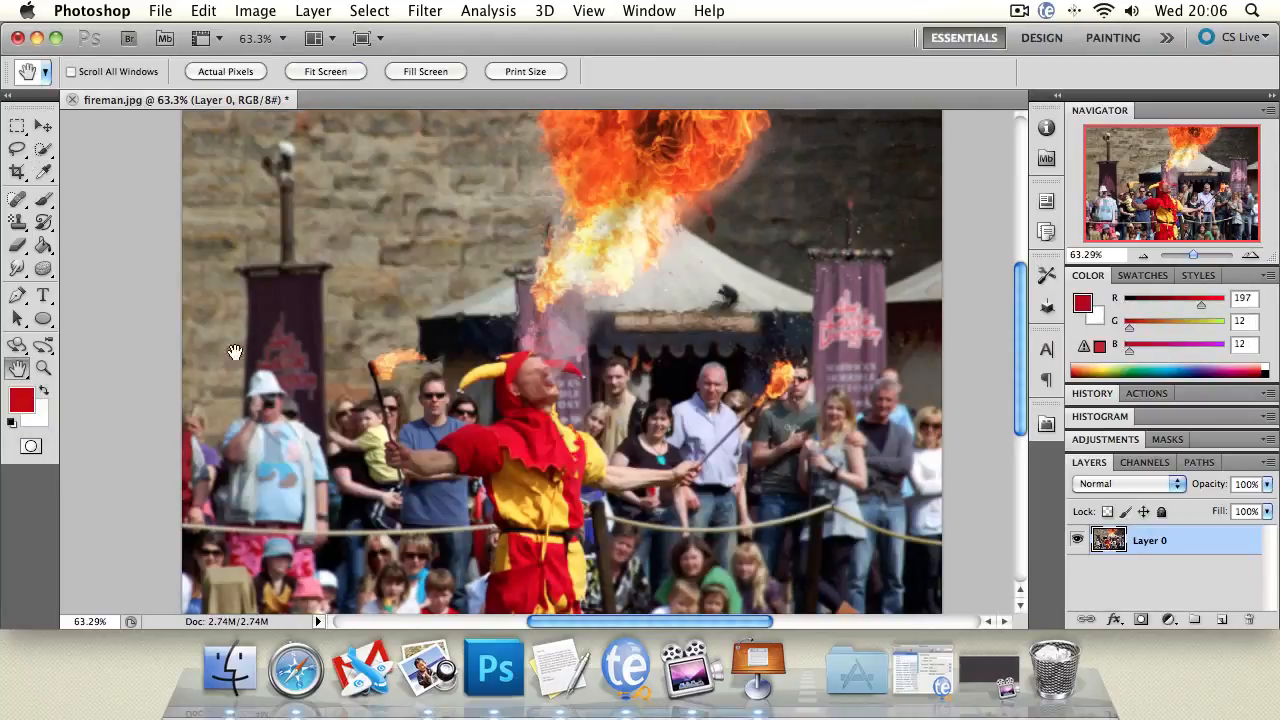
pyautogui.click(42, 388)
pyautogui.click(42, 388)
pyautogui.click(42, 388)
pyautogui.click(42, 388)
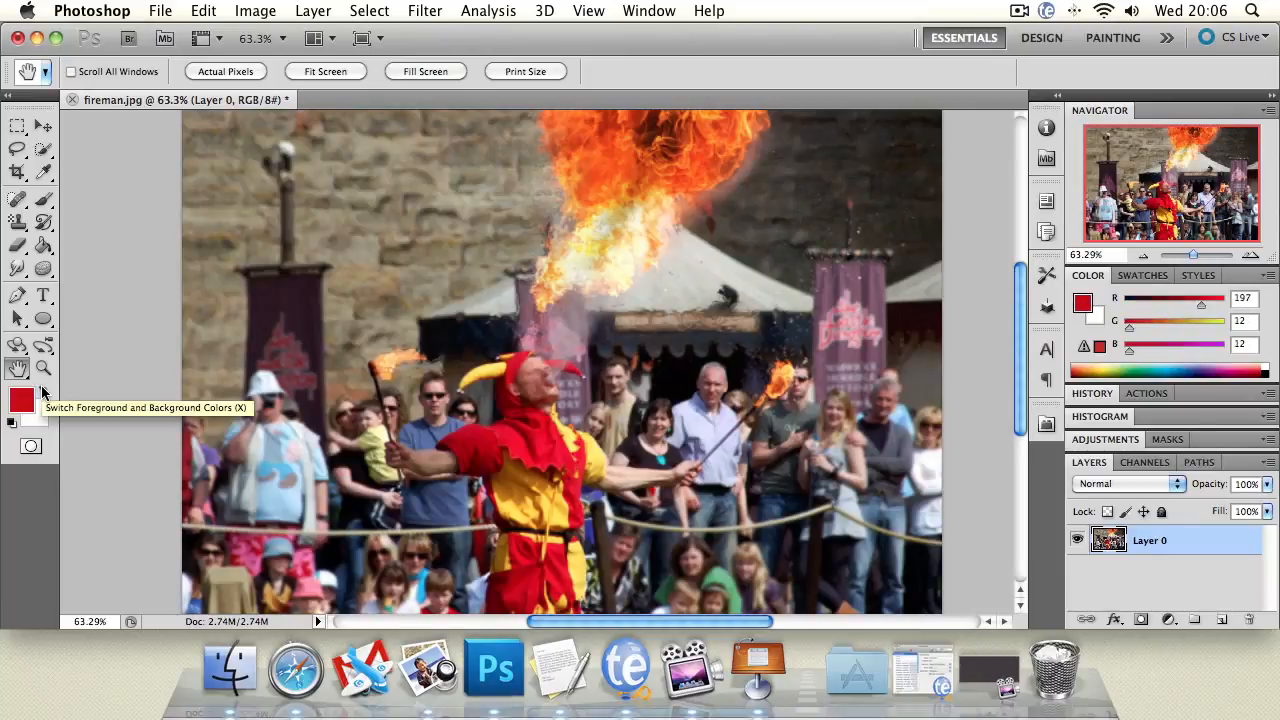